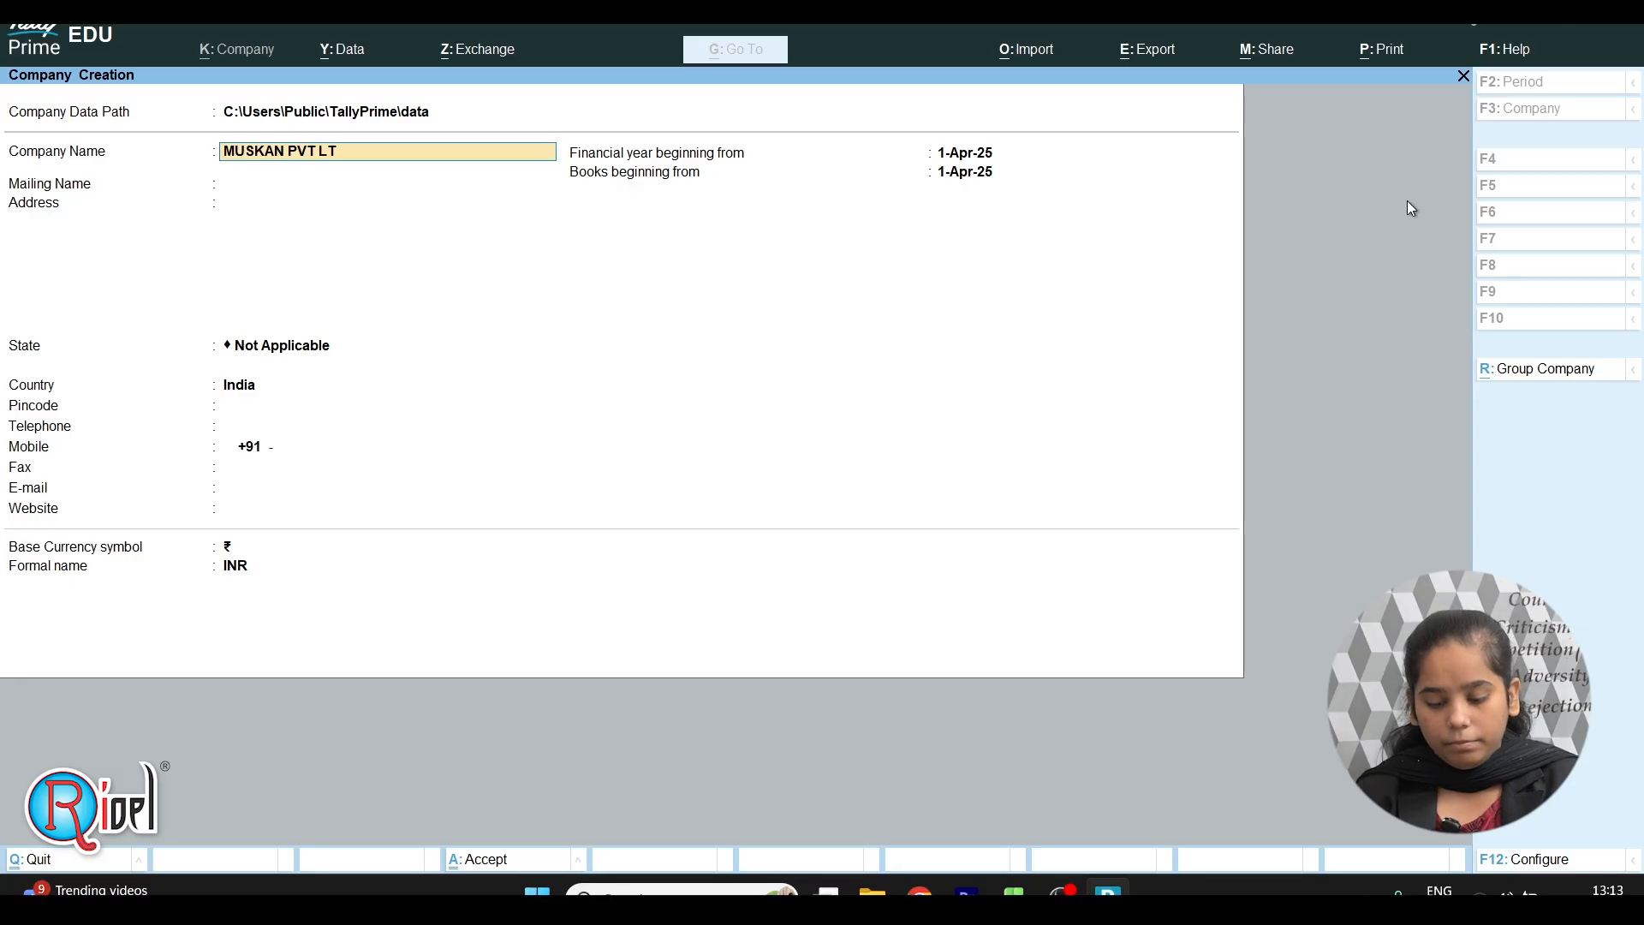
- Name the new company MUSKAN PVT LTD., leave the address blank, and set its state to Delhi
key("Return")
key("Return")
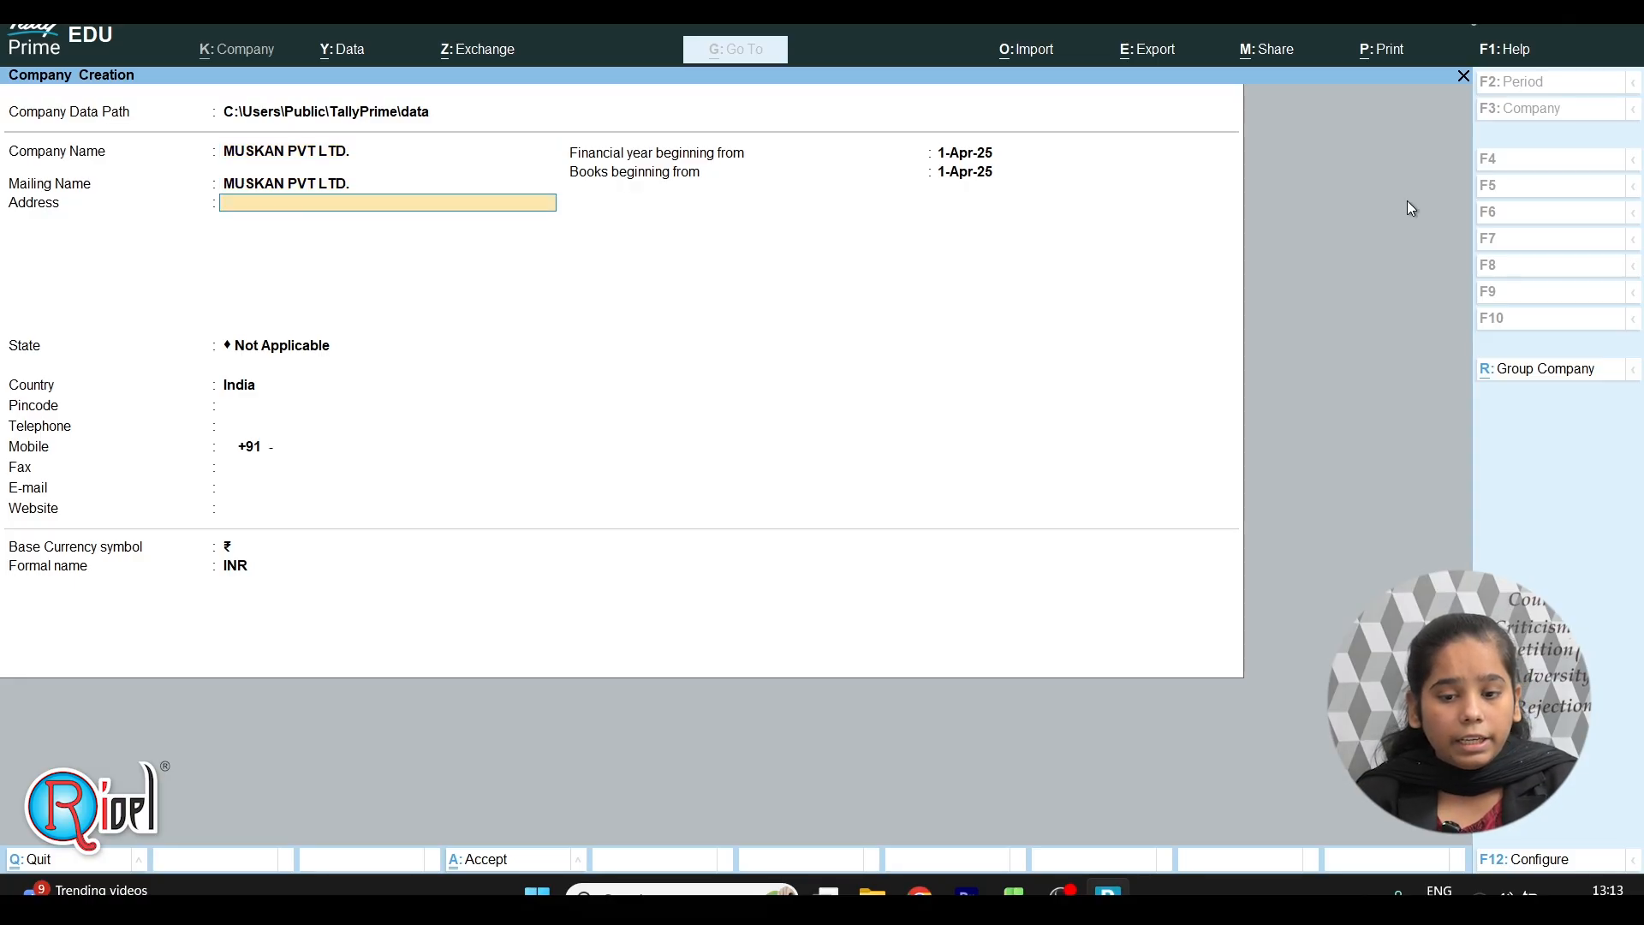
key("Return")
type("delh")
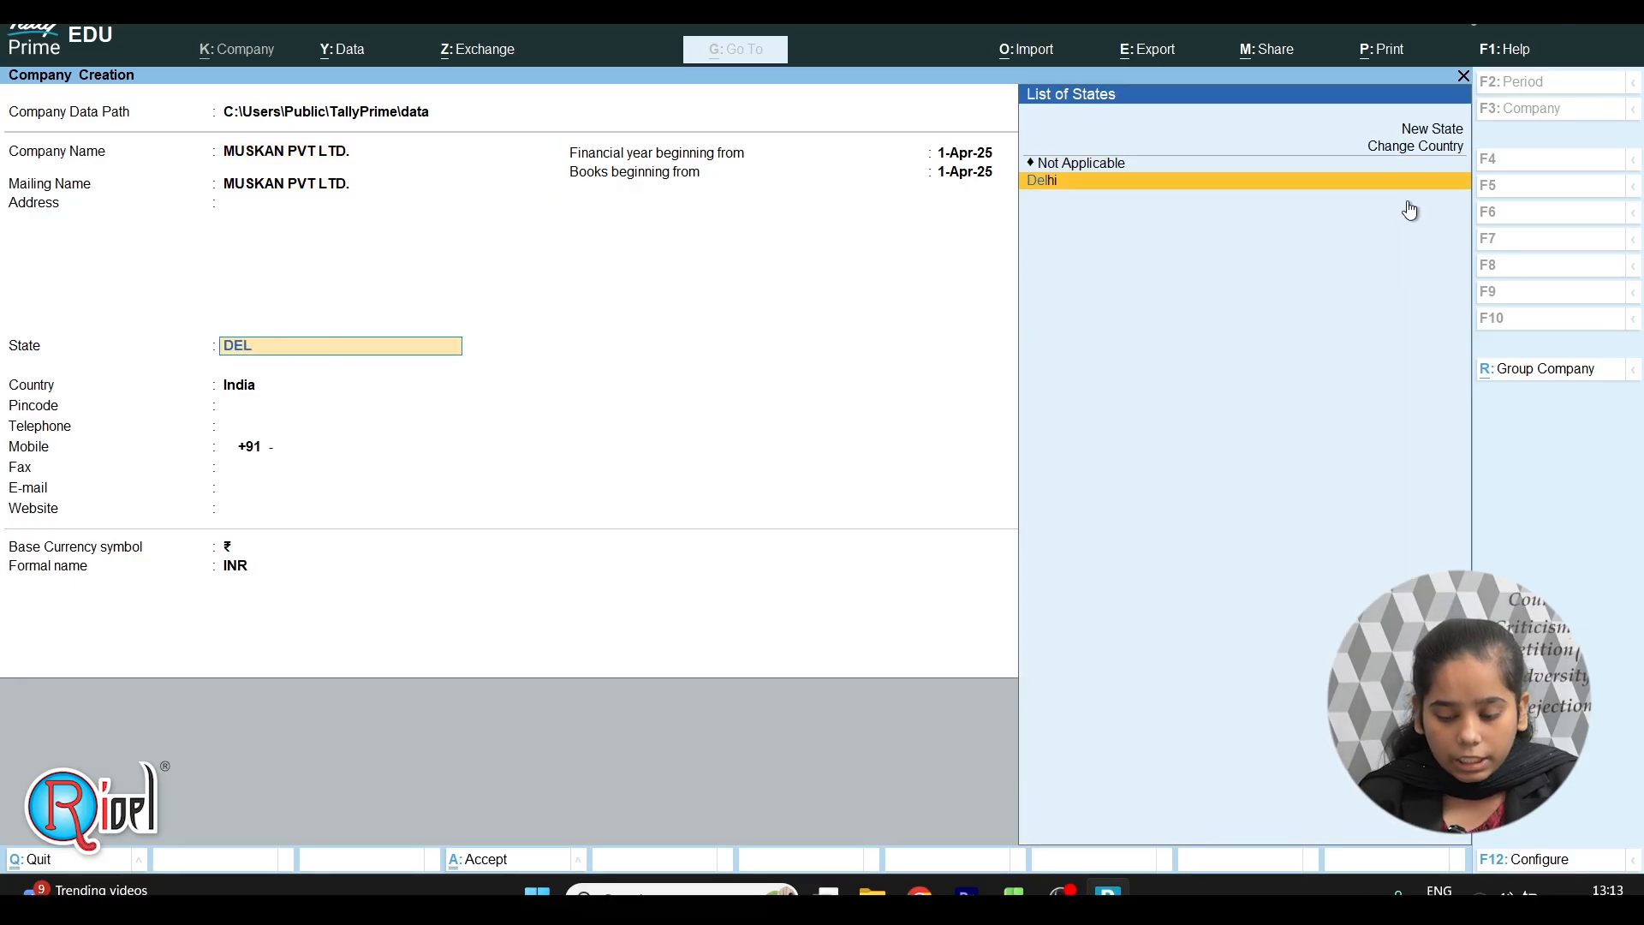
key("Return")
- Keep the remaining company details and the 1-Apr-25 financial year and books dates, and save the company
key("Return")
key("Return")
key("Return")
key("Return")
key("Return")
key("Return")
key("Return")
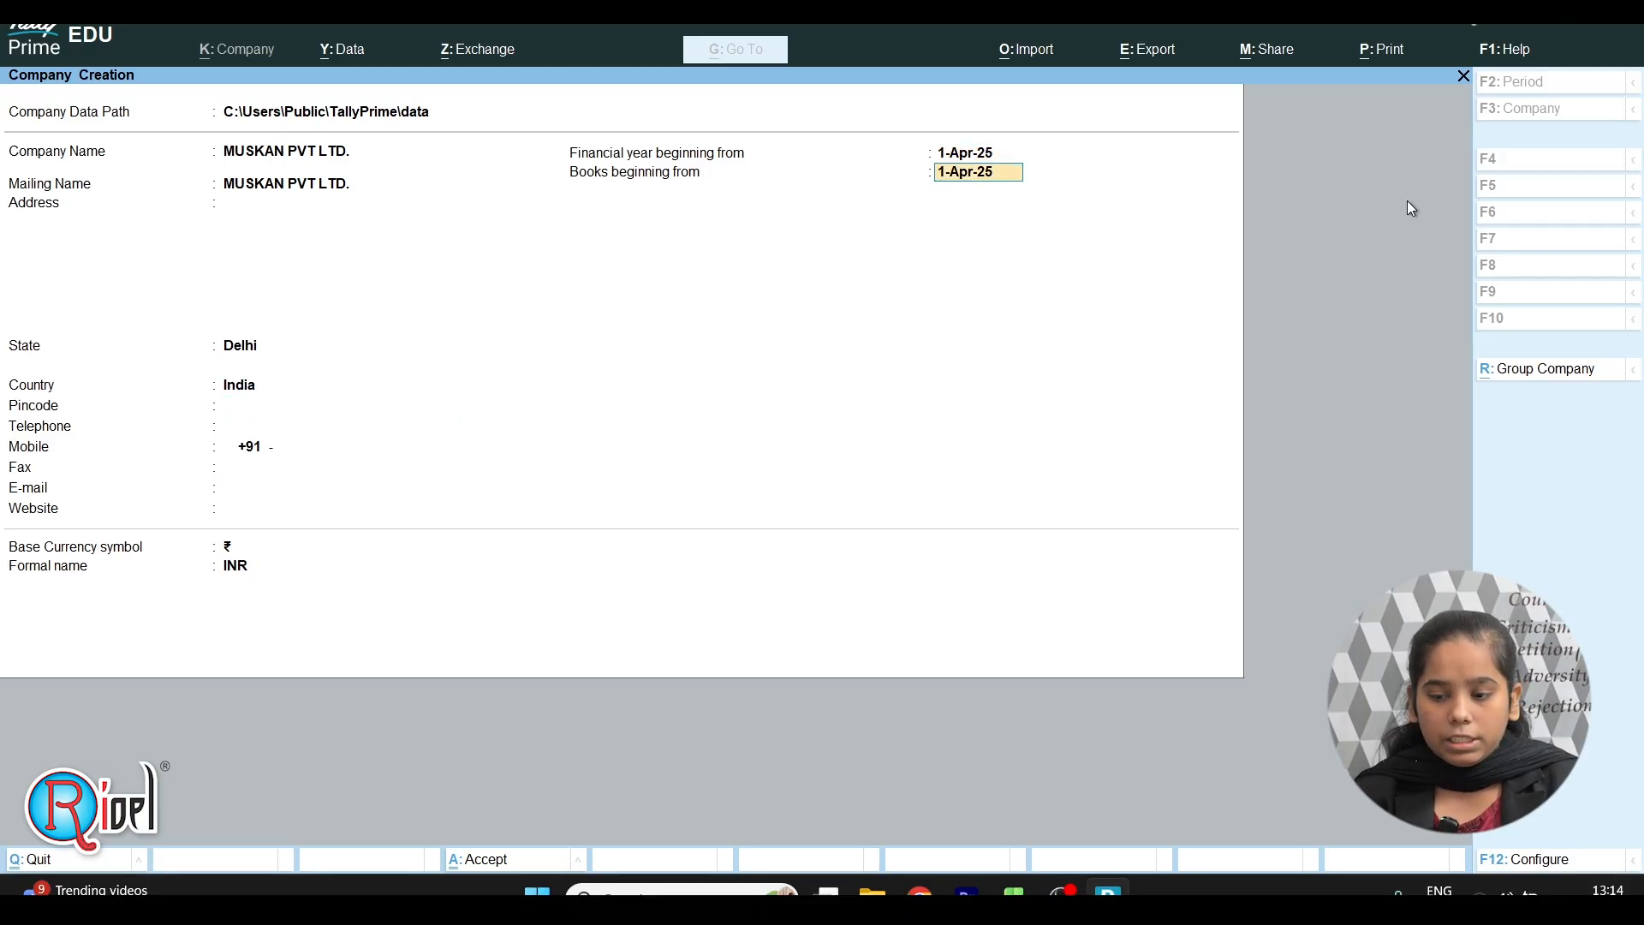
key("ctrl")
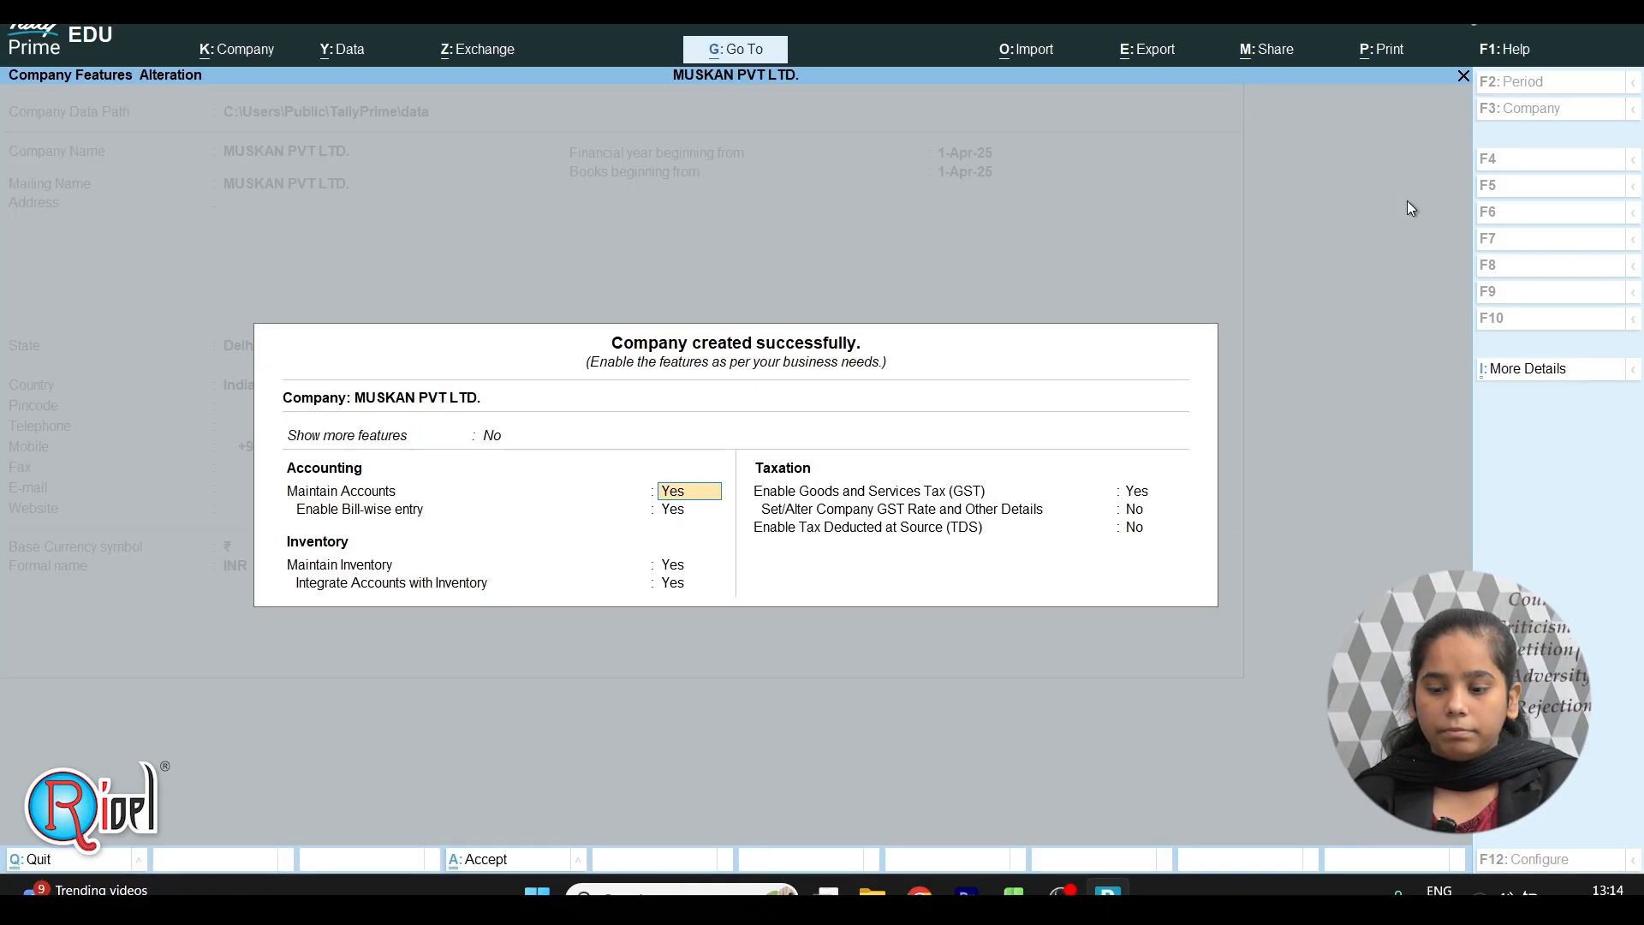
- Set both Show more features and Show all features to Yes in the company features
key("Up")
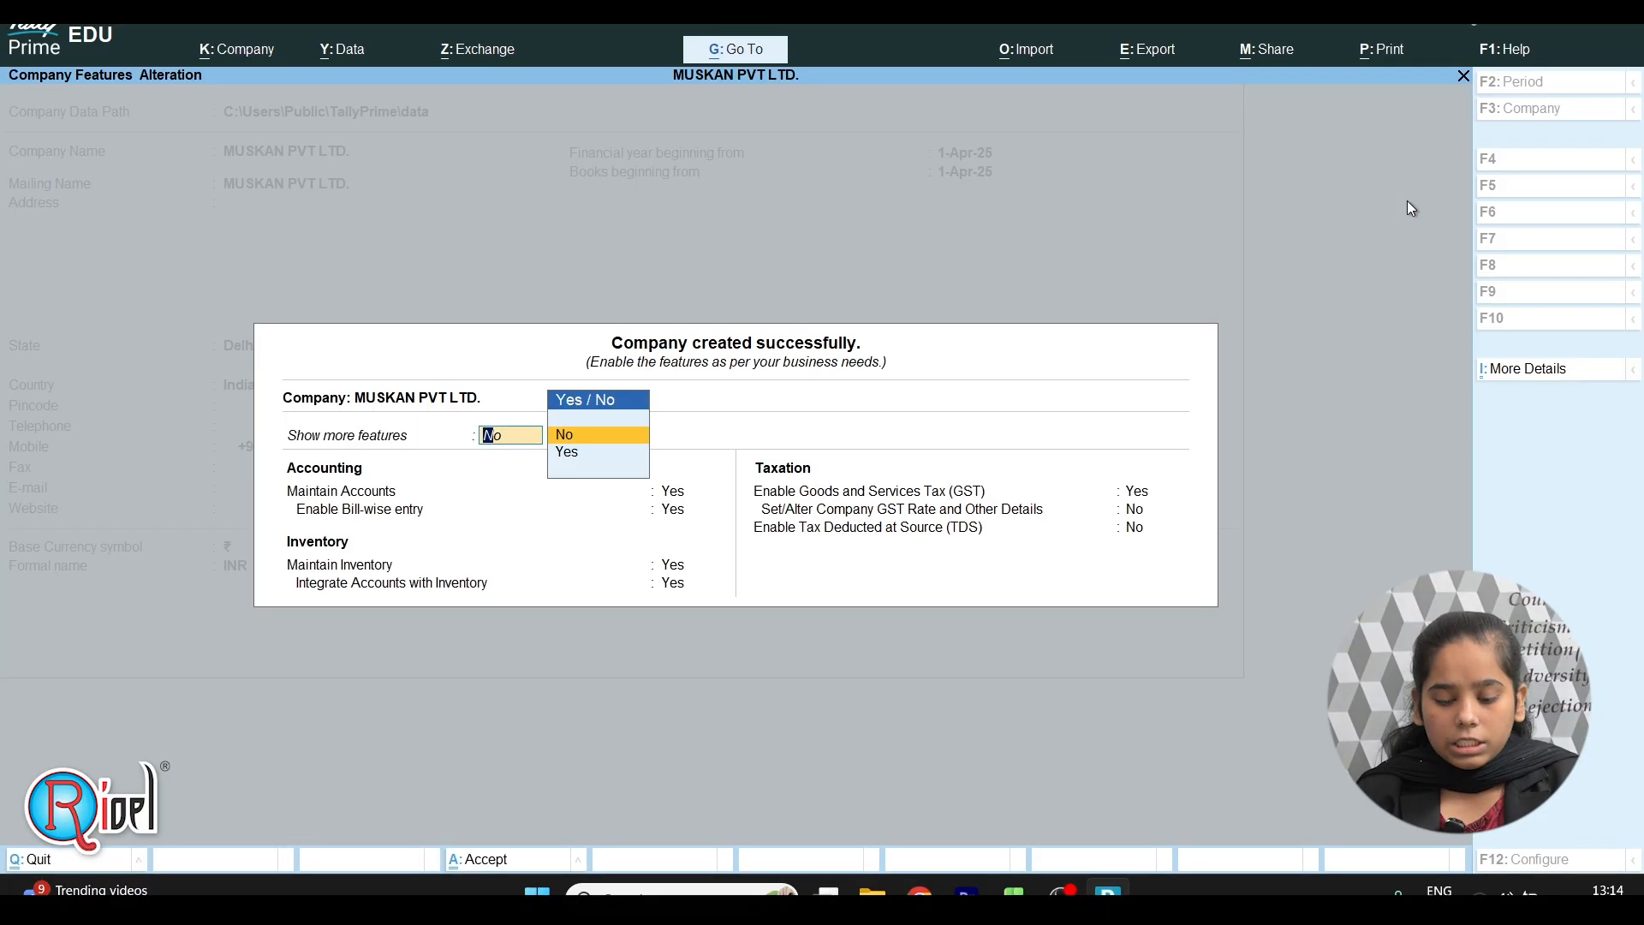
type("YES")
key("Return")
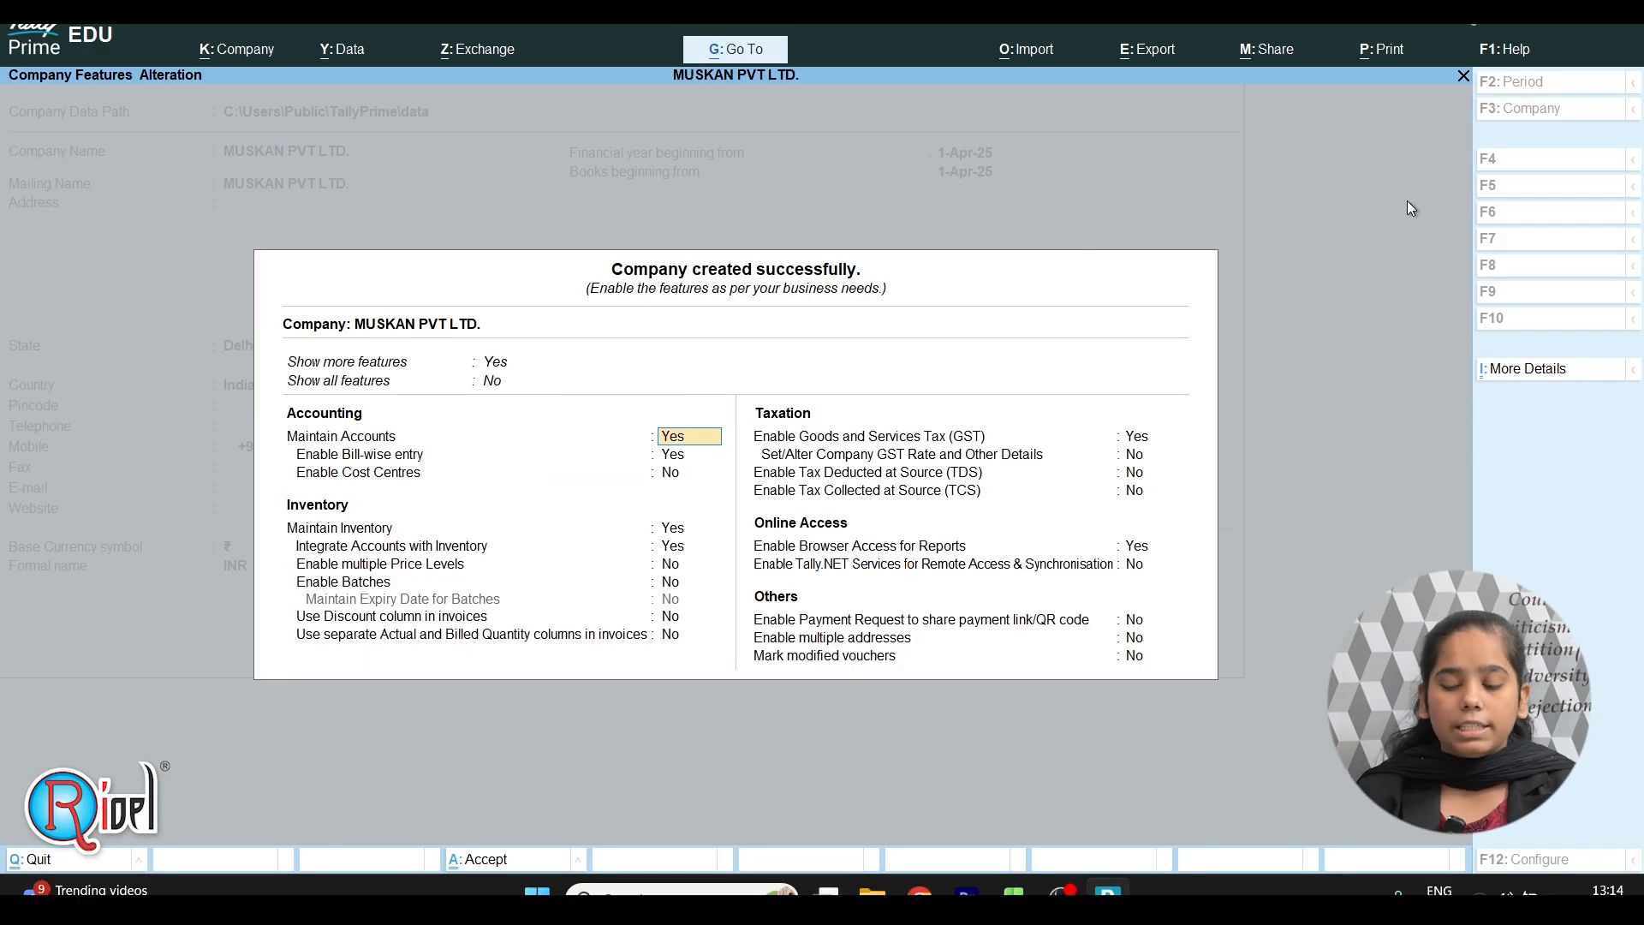
key("Up")
type("YES")
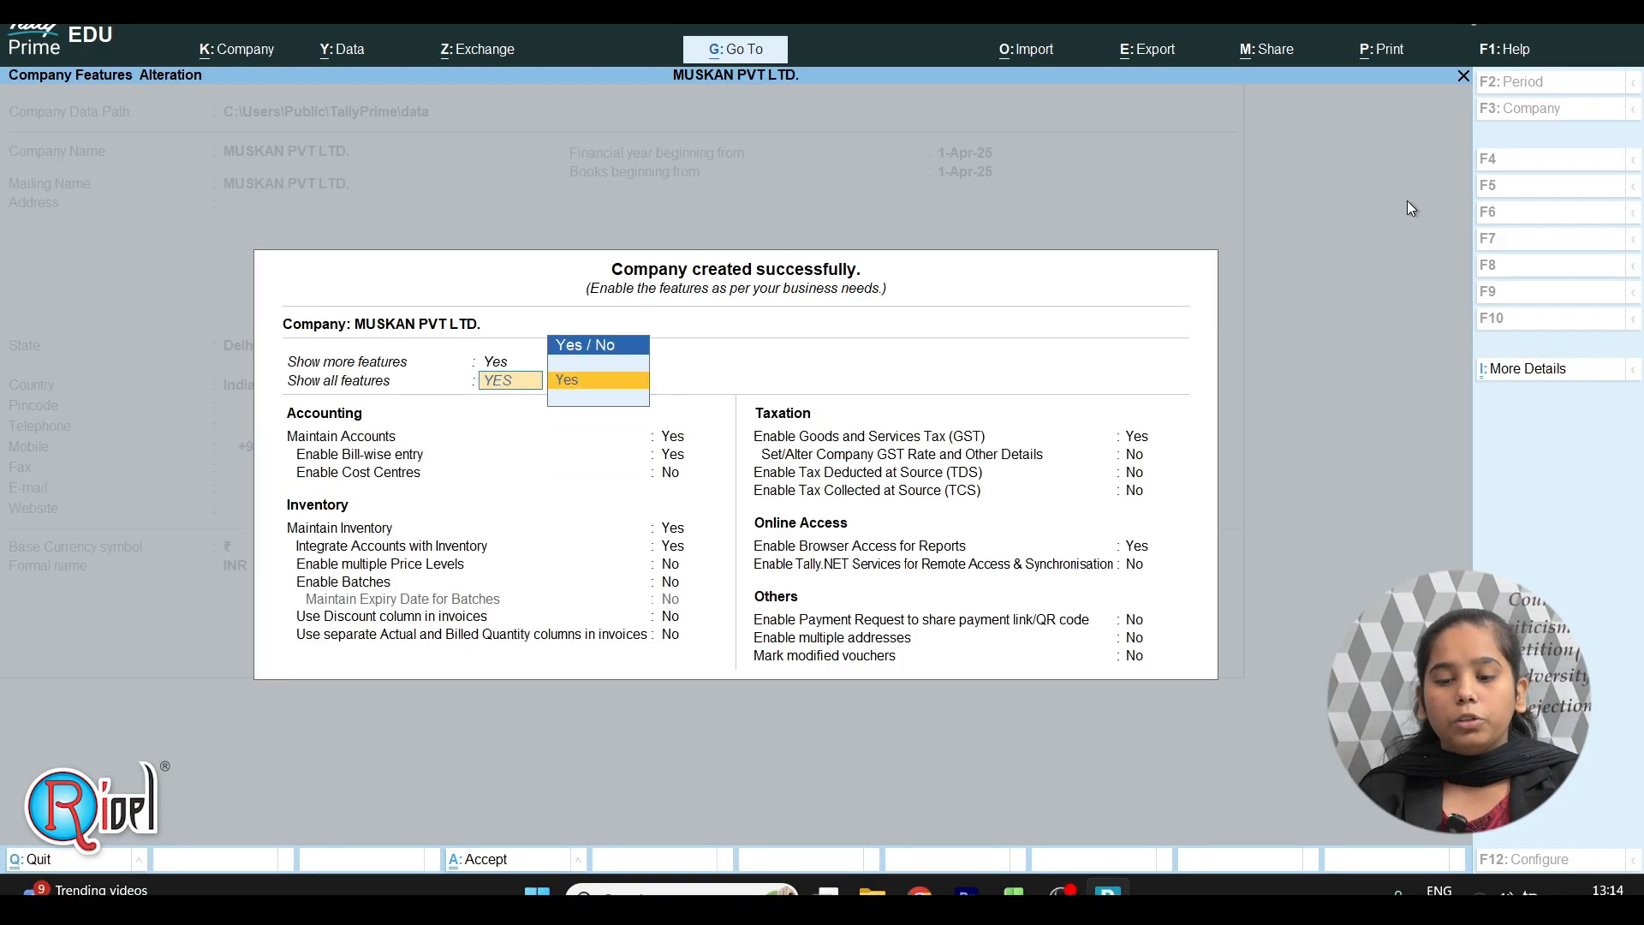
key("Return")
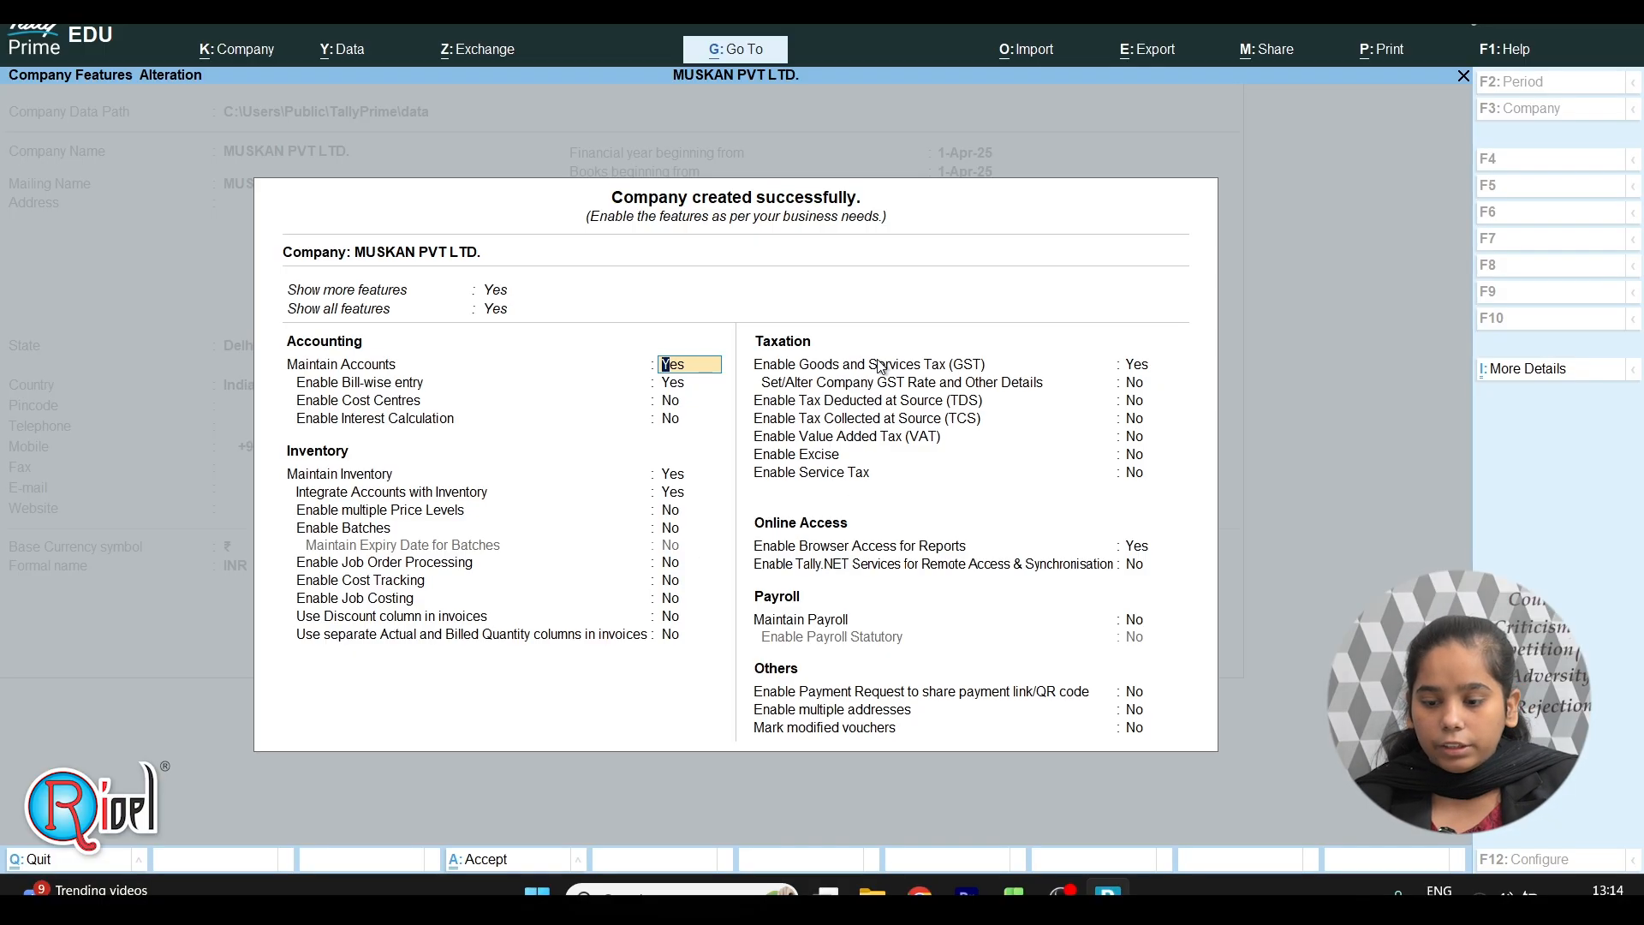
- Open the company's GST registration details, keep state Delhi and registration type Regular, and enter the company's GSTIN/UIN
left_click(782, 370)
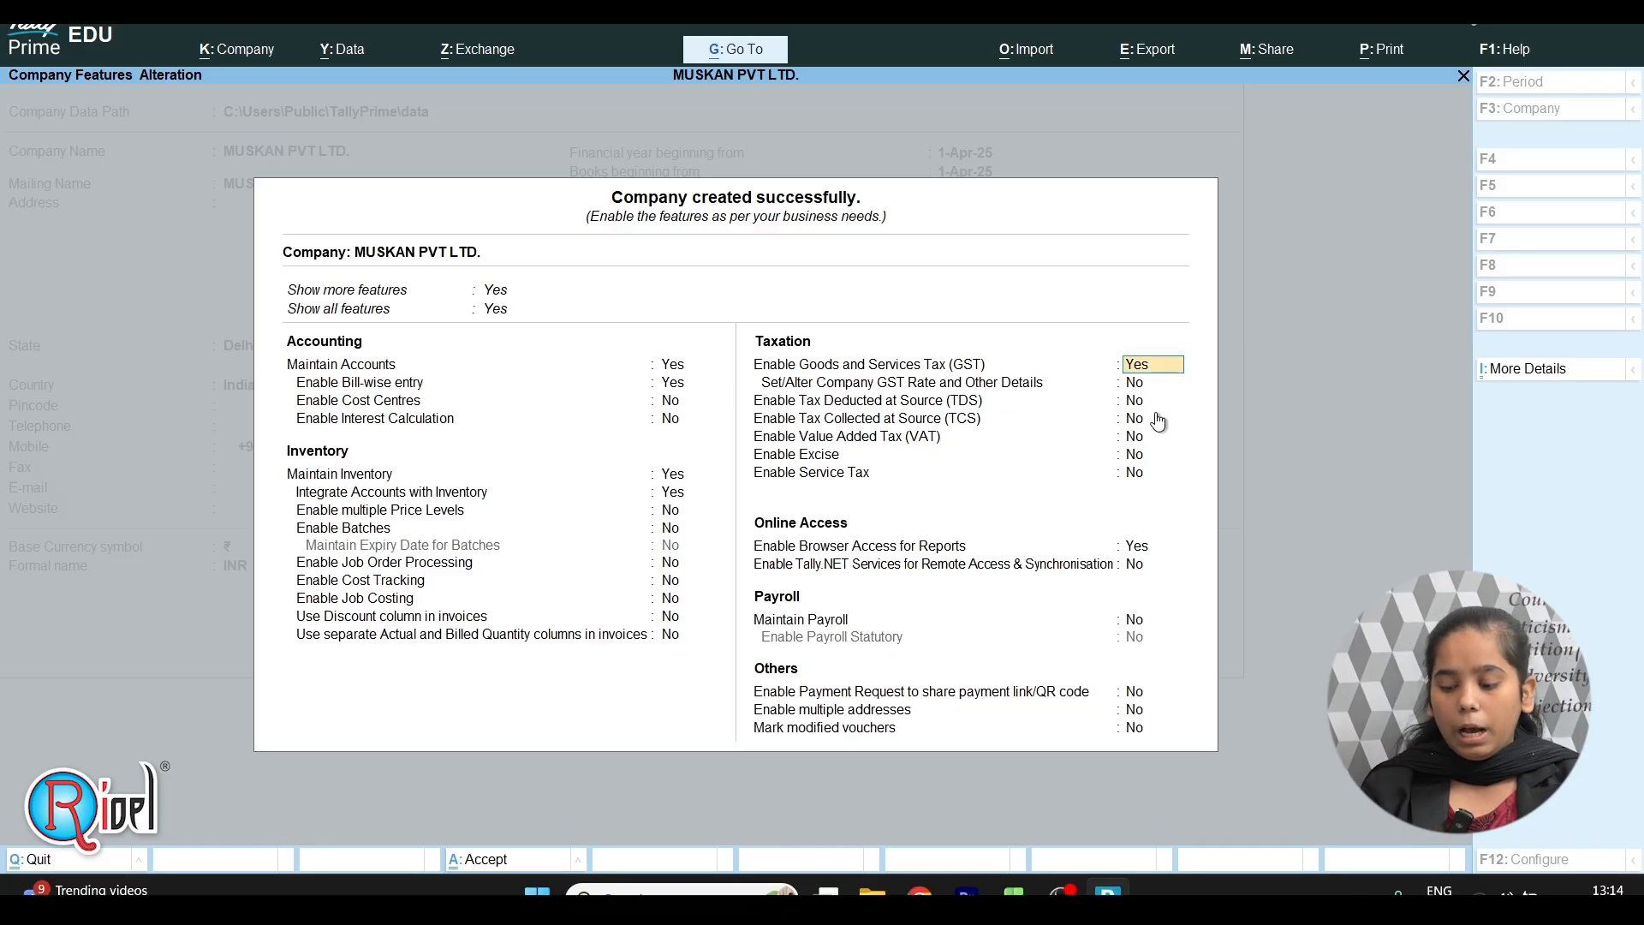
key("Return")
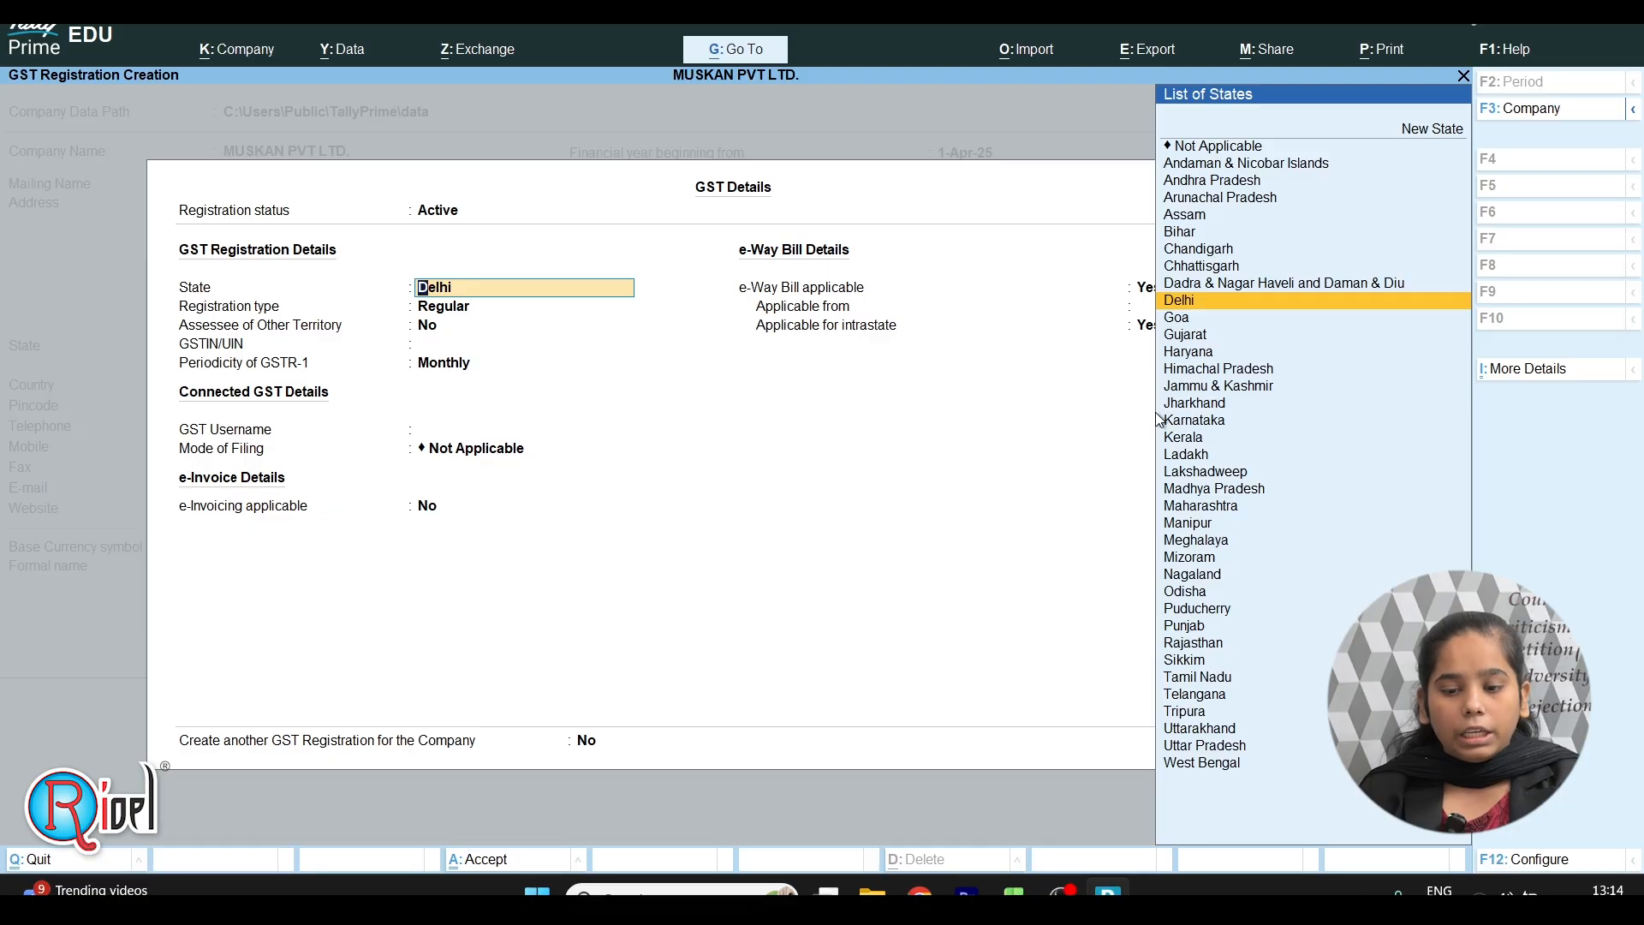
key("Return")
key("Return")
key("Return")
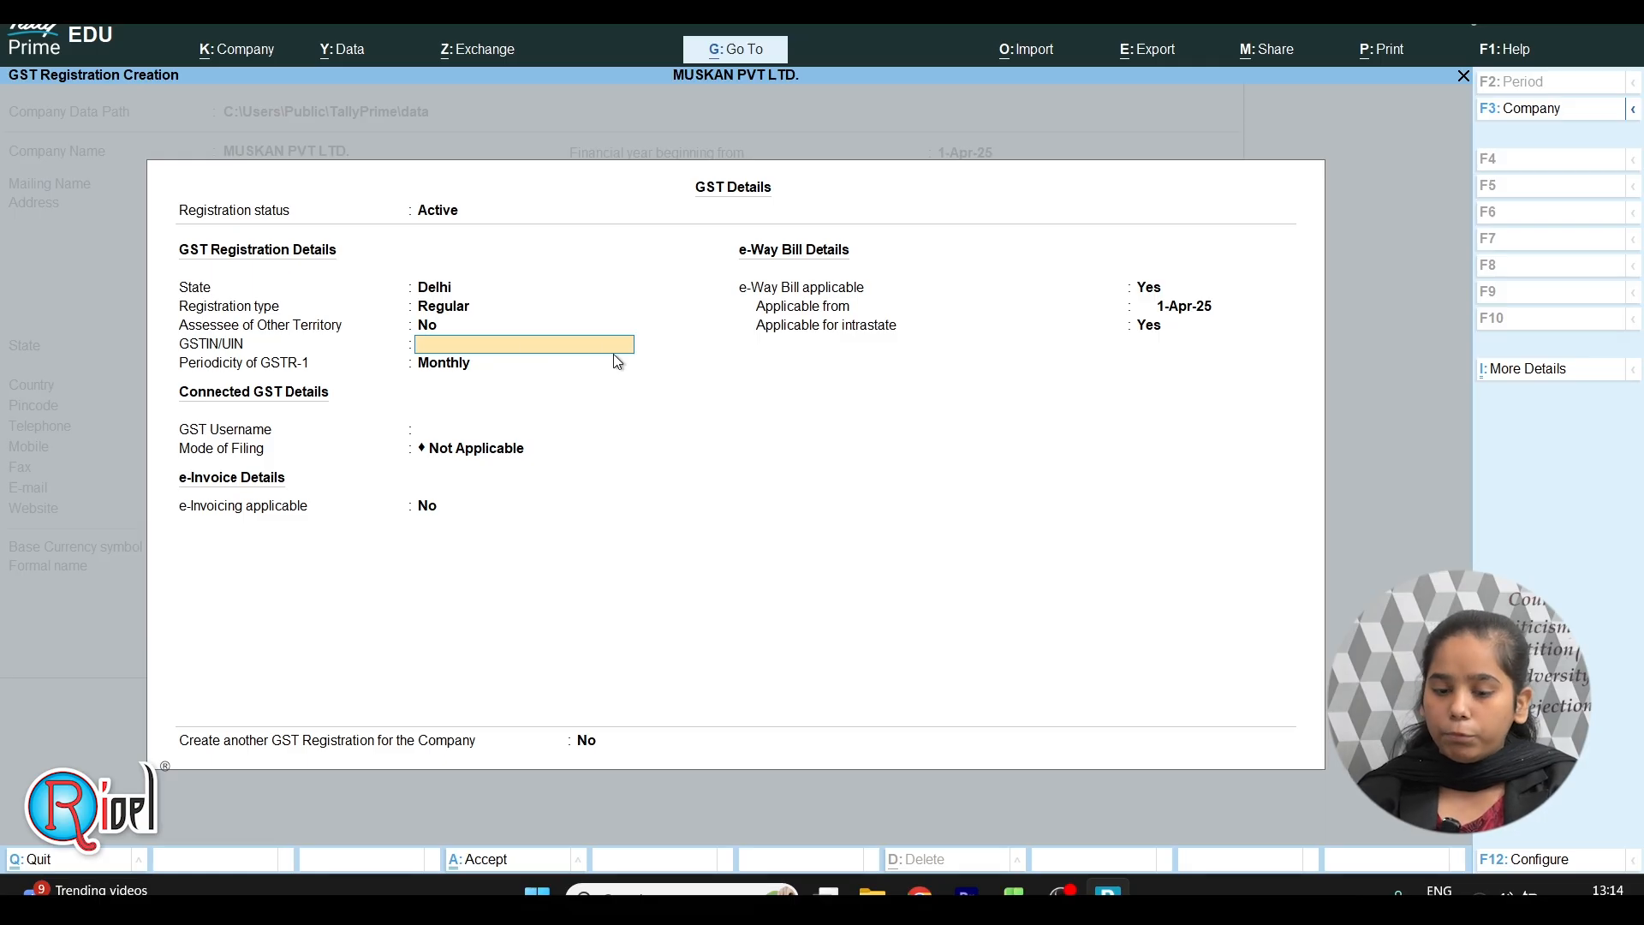
type("07AABCU9603R1ZP")
key("Return")
- Keep GSTR-1 monthly, set the mode of filing to DSC, and save the GST details and company features
key("Return")
key("Return")
type("D")
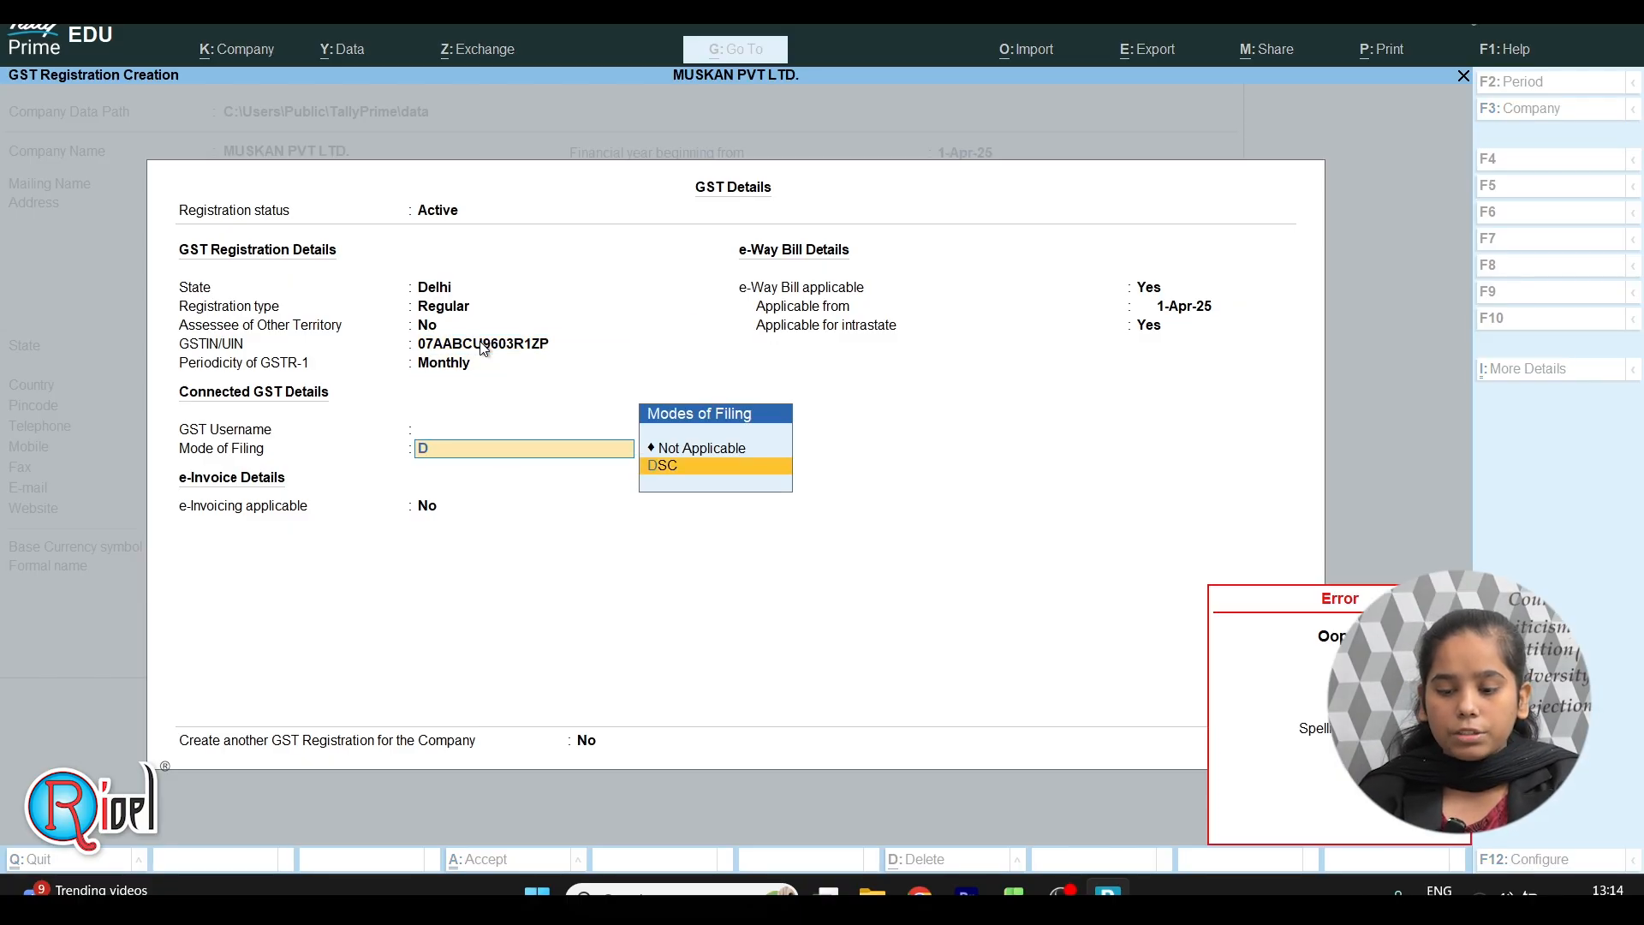
key("Return")
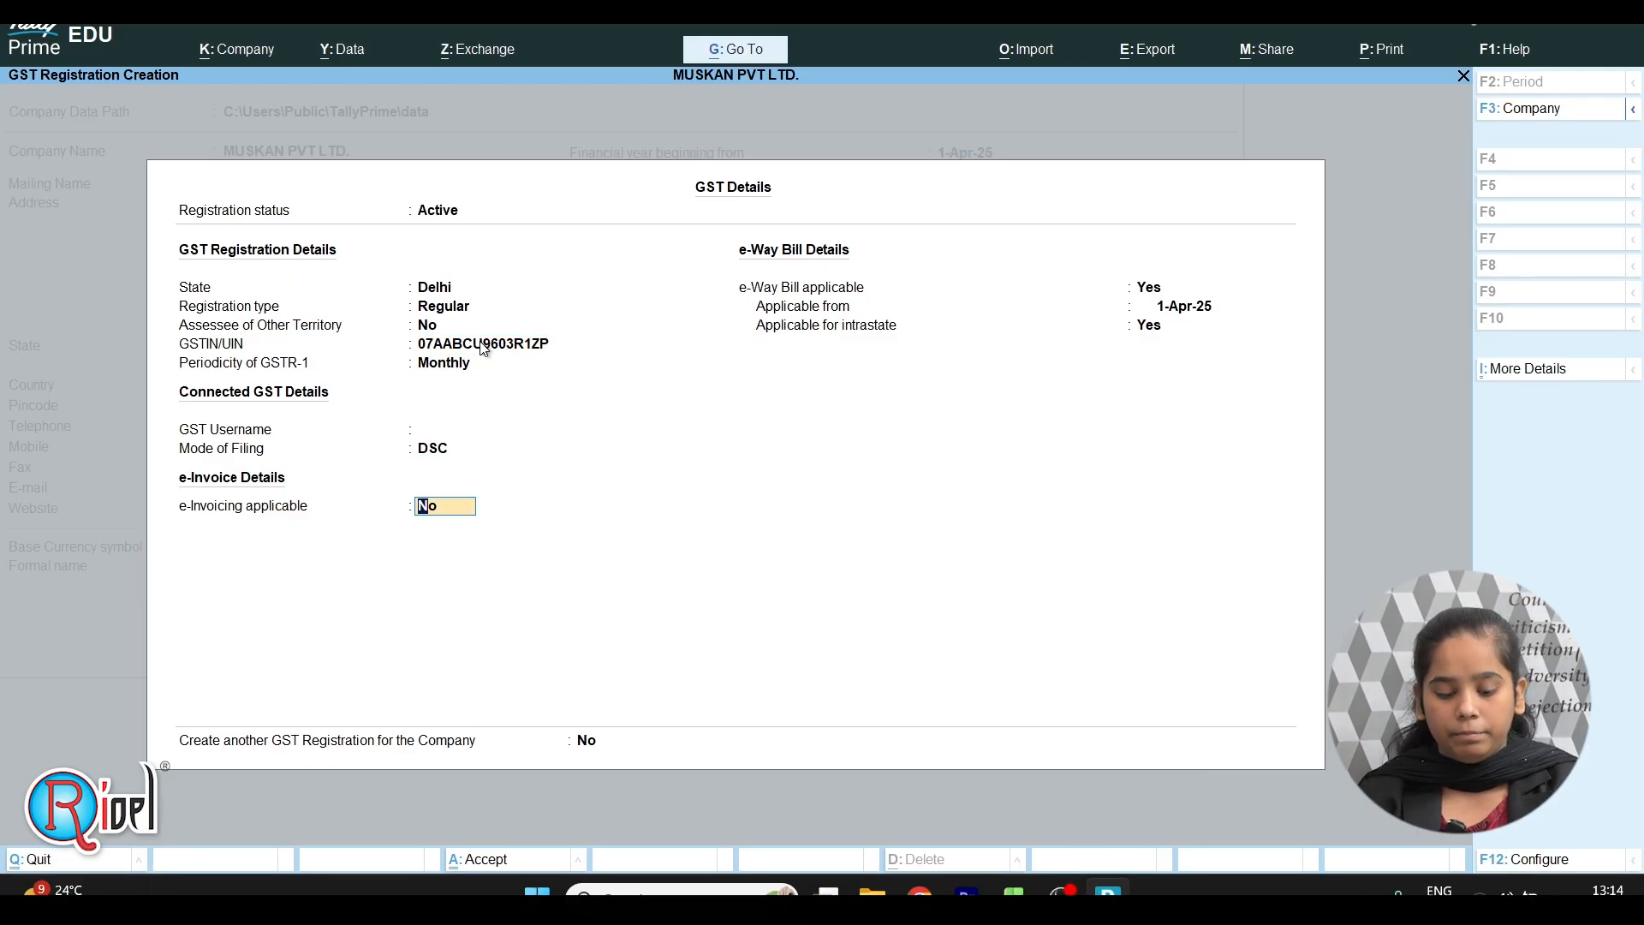
key("ctrl+a")
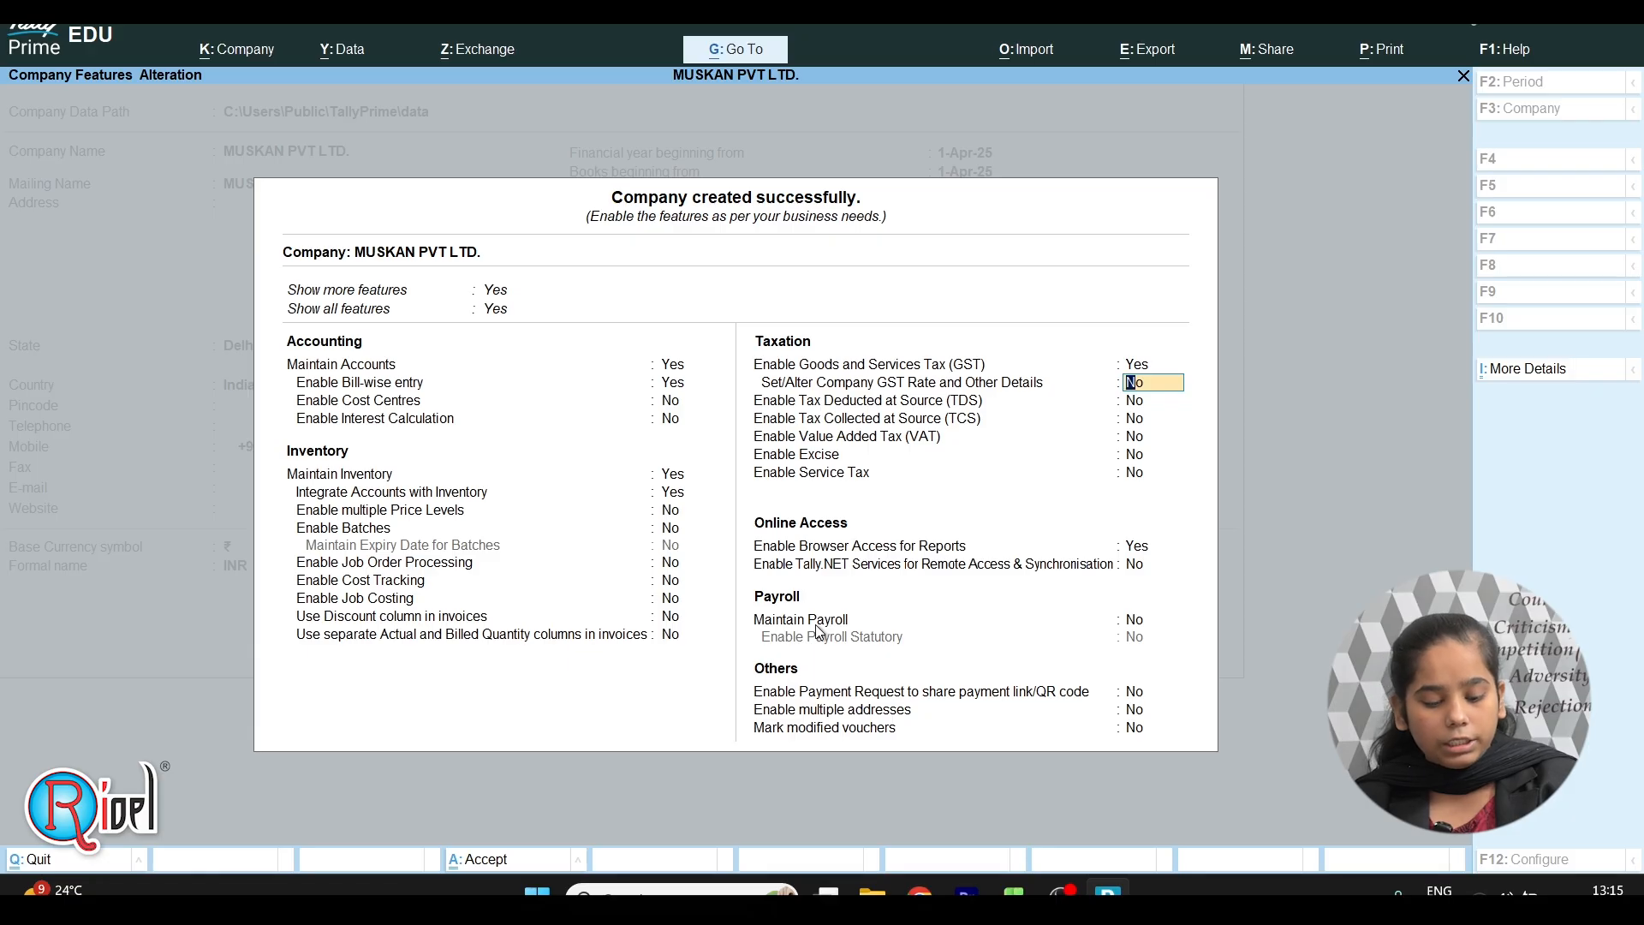
key("ctrl")
key("ctrl+a")
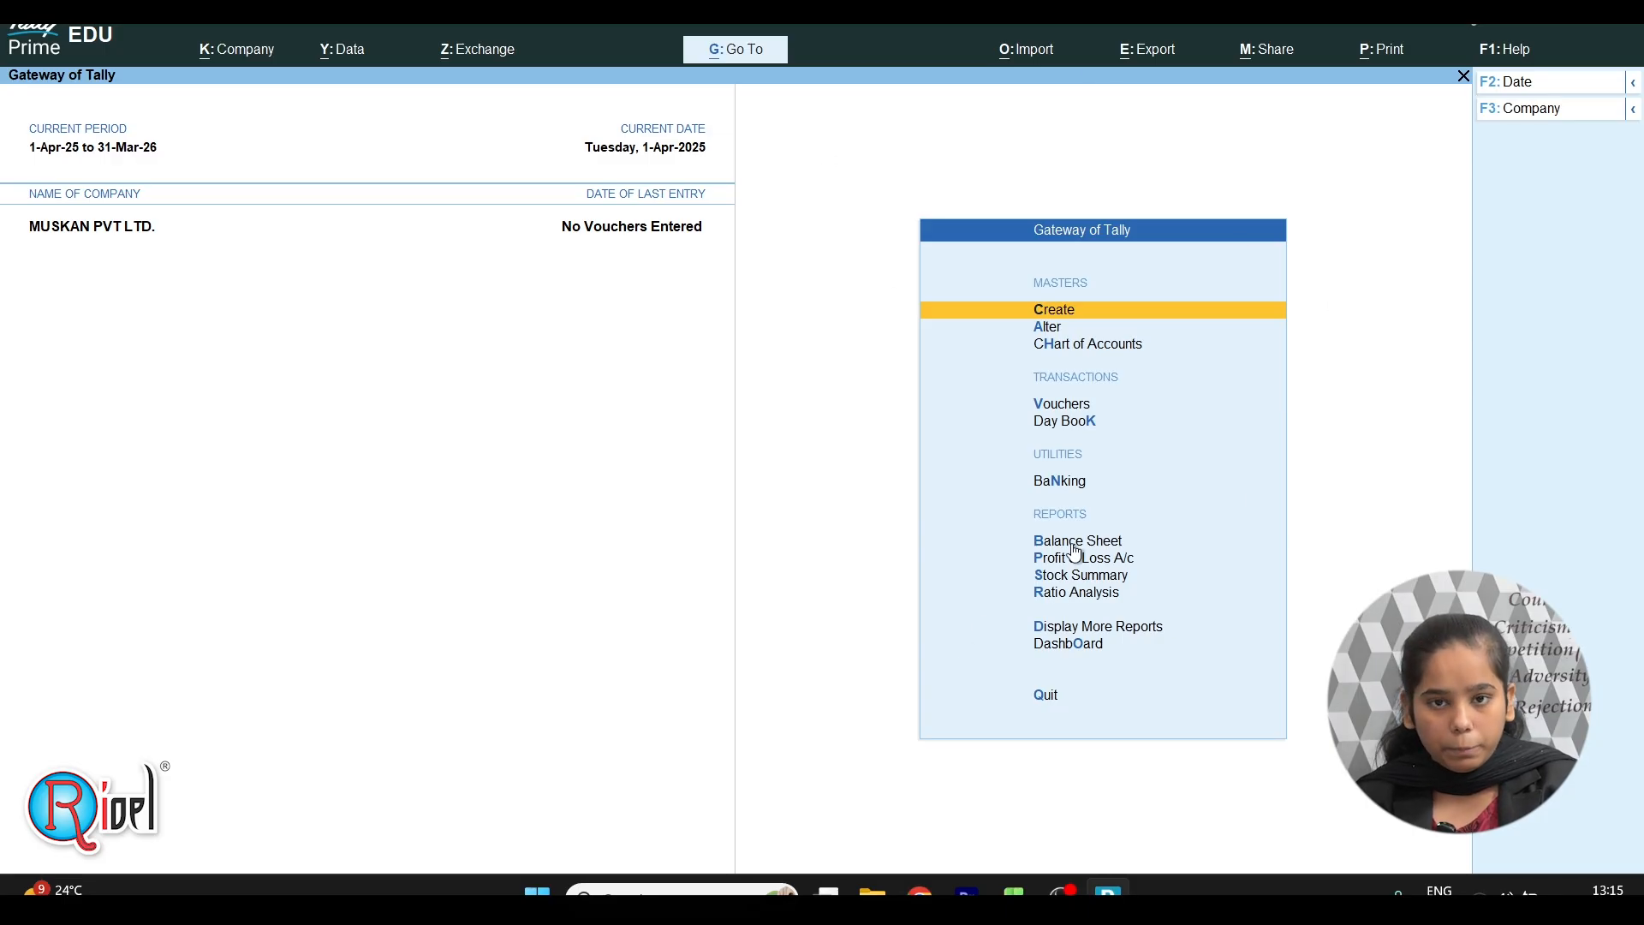
key("Down")
key("Down")
key("Down")
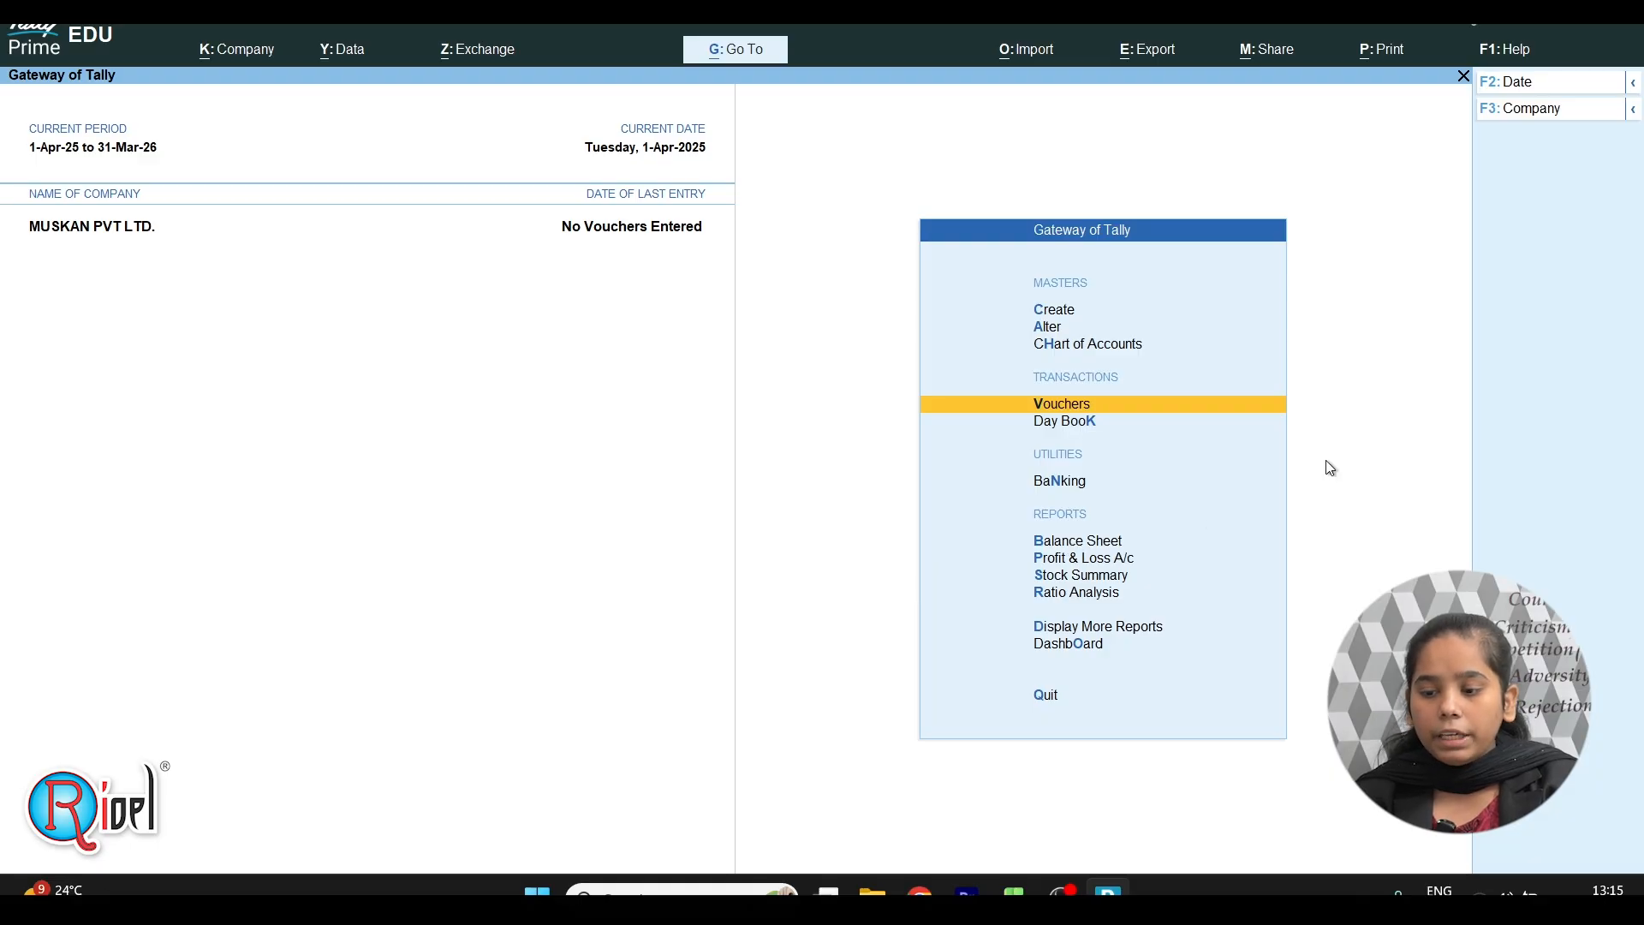
key("Up")
key("Up")
key("Up")
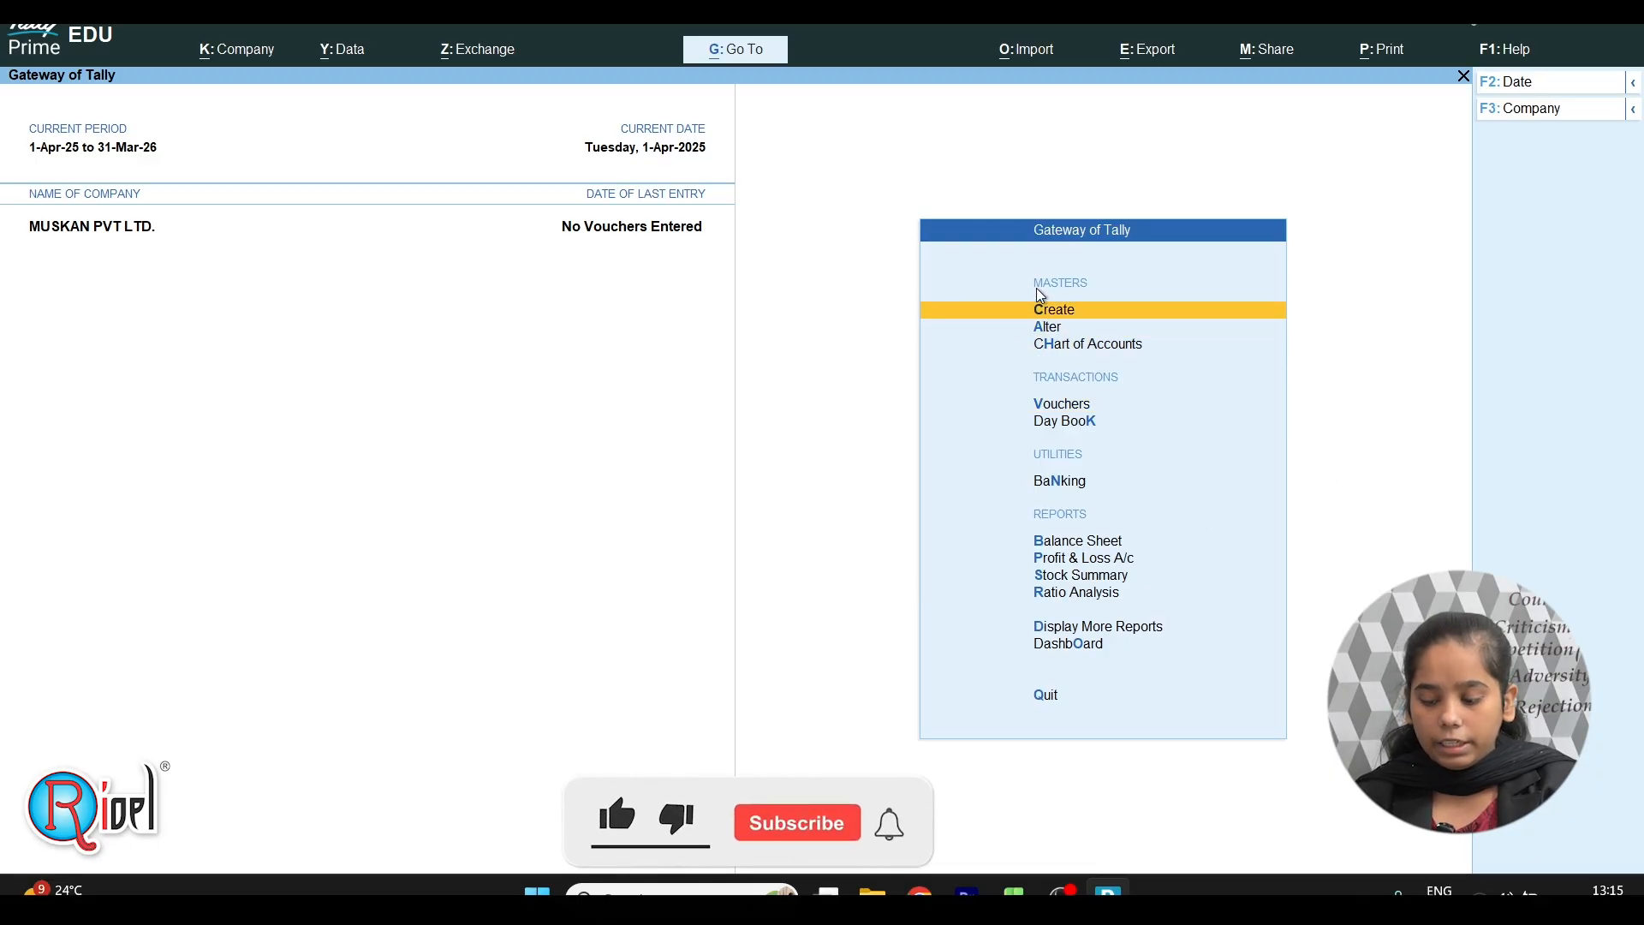
- Create a ledger named CAPITAL under the Capital Account group and save it
key("Return")
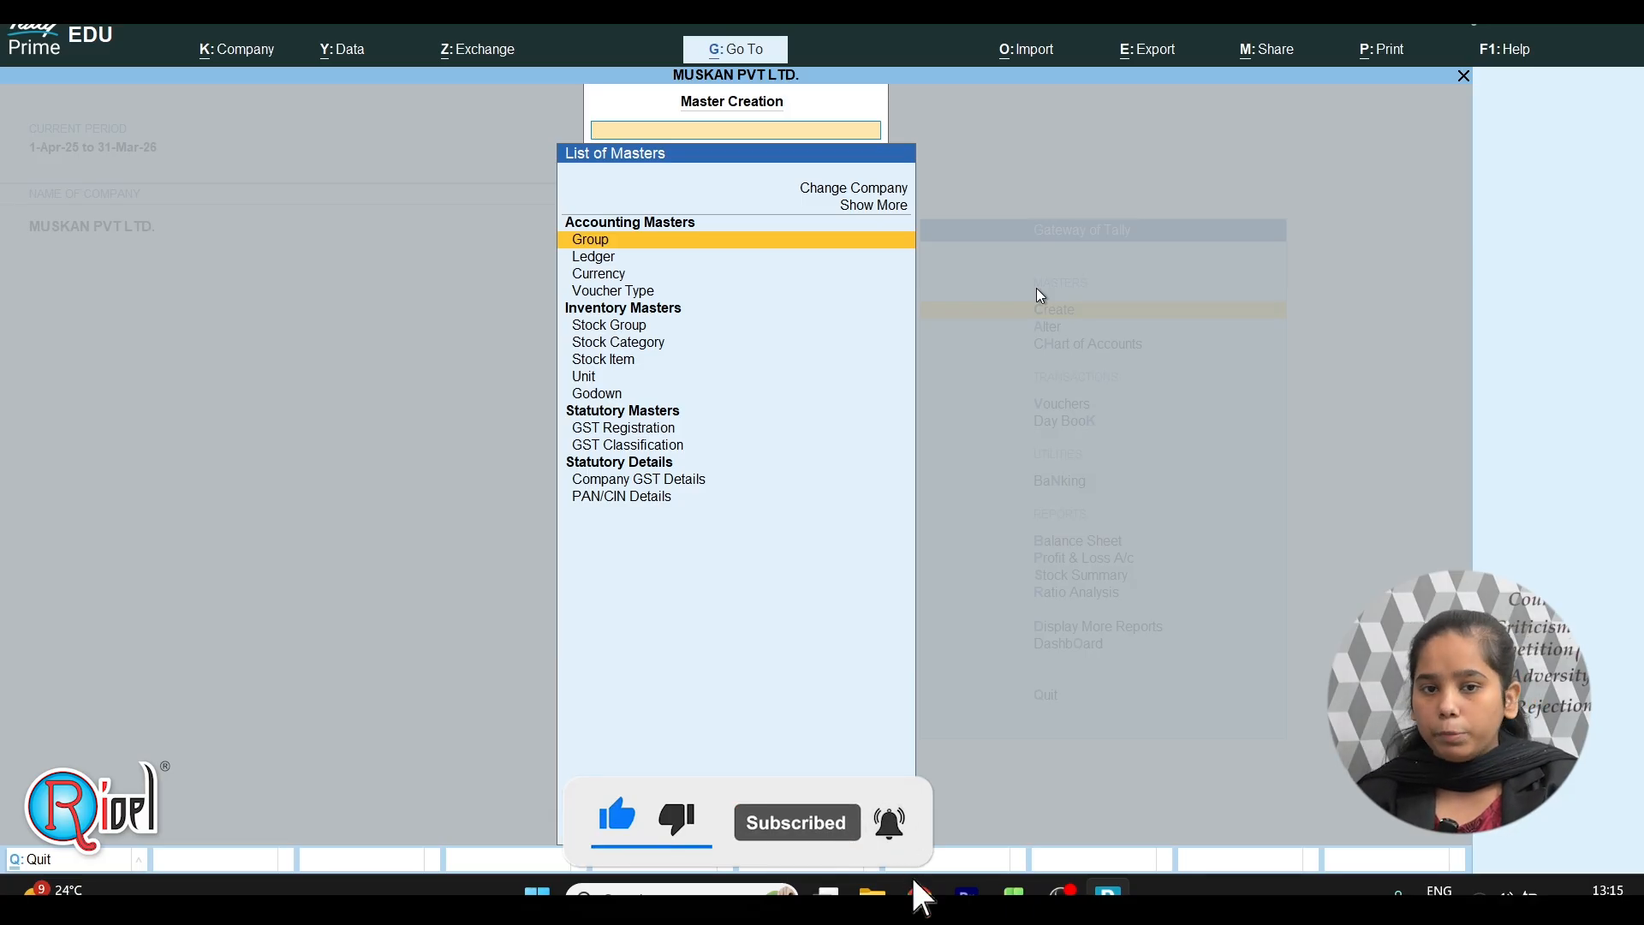
key("Down")
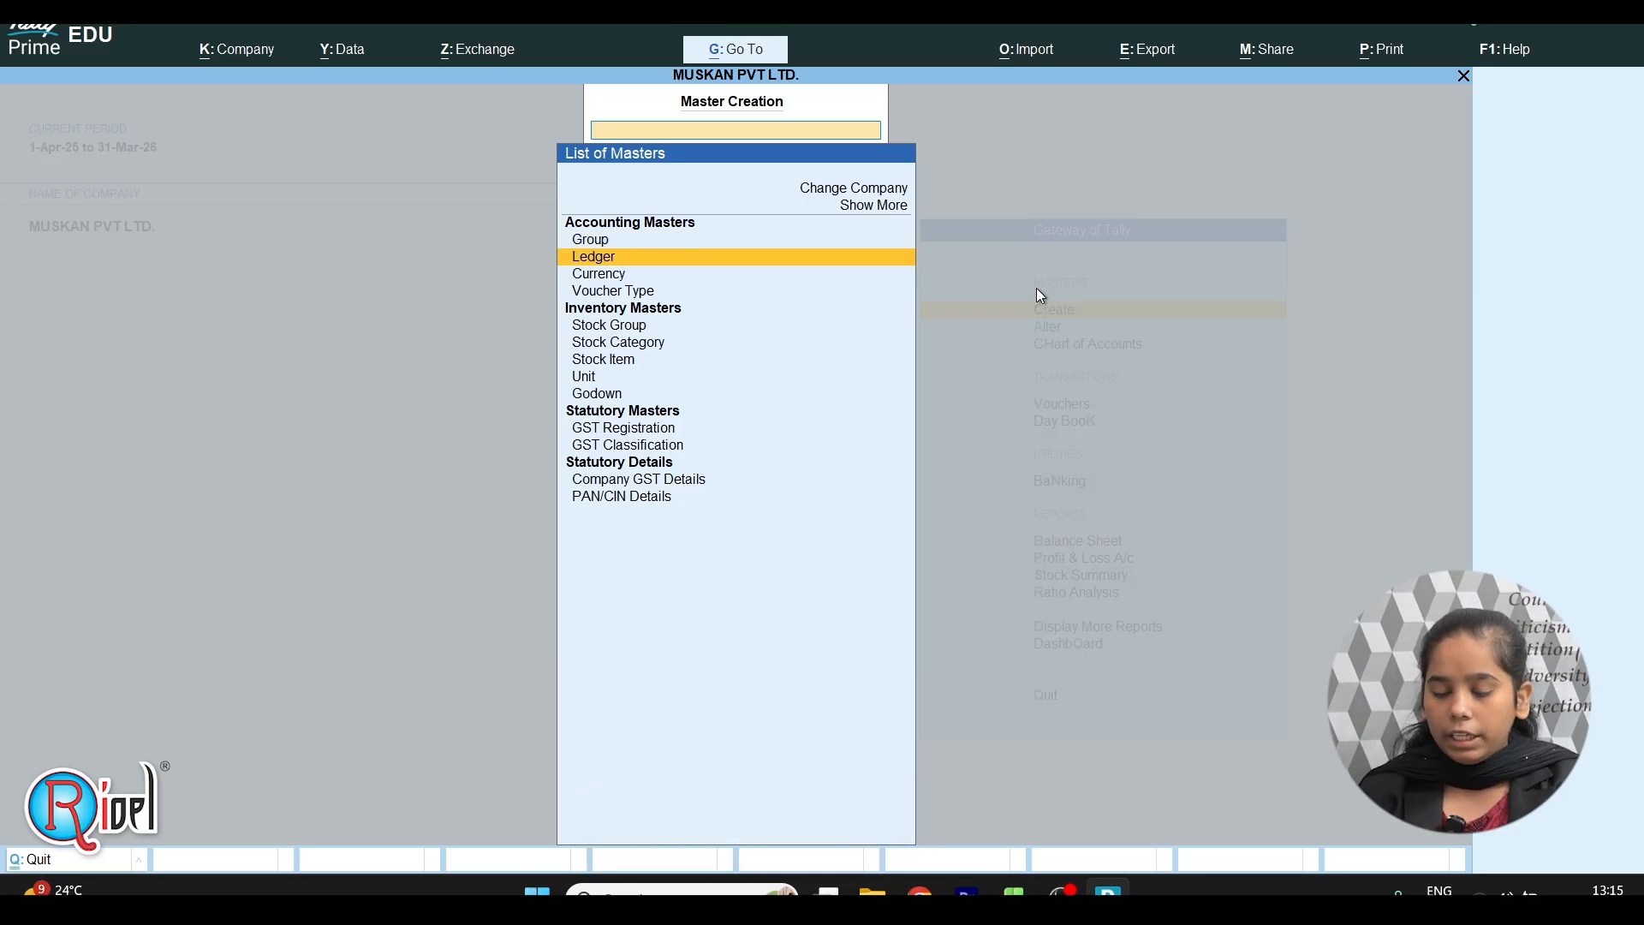
key("Return")
type("CAPITAL")
key("Return")
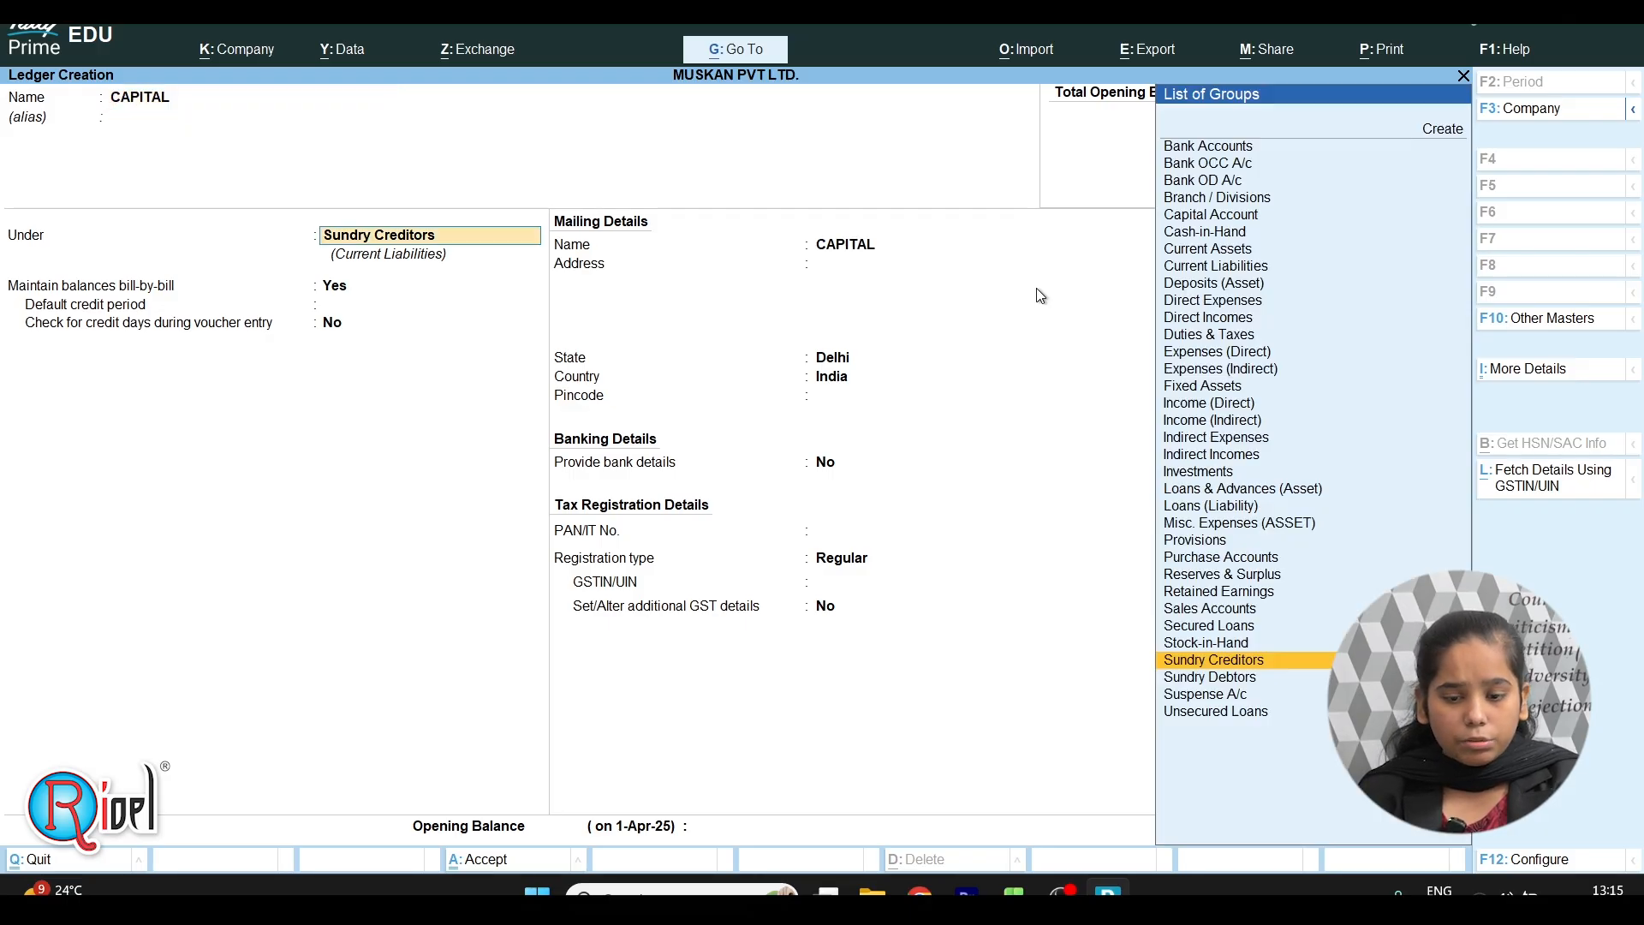
type("CAPI")
key("Return")
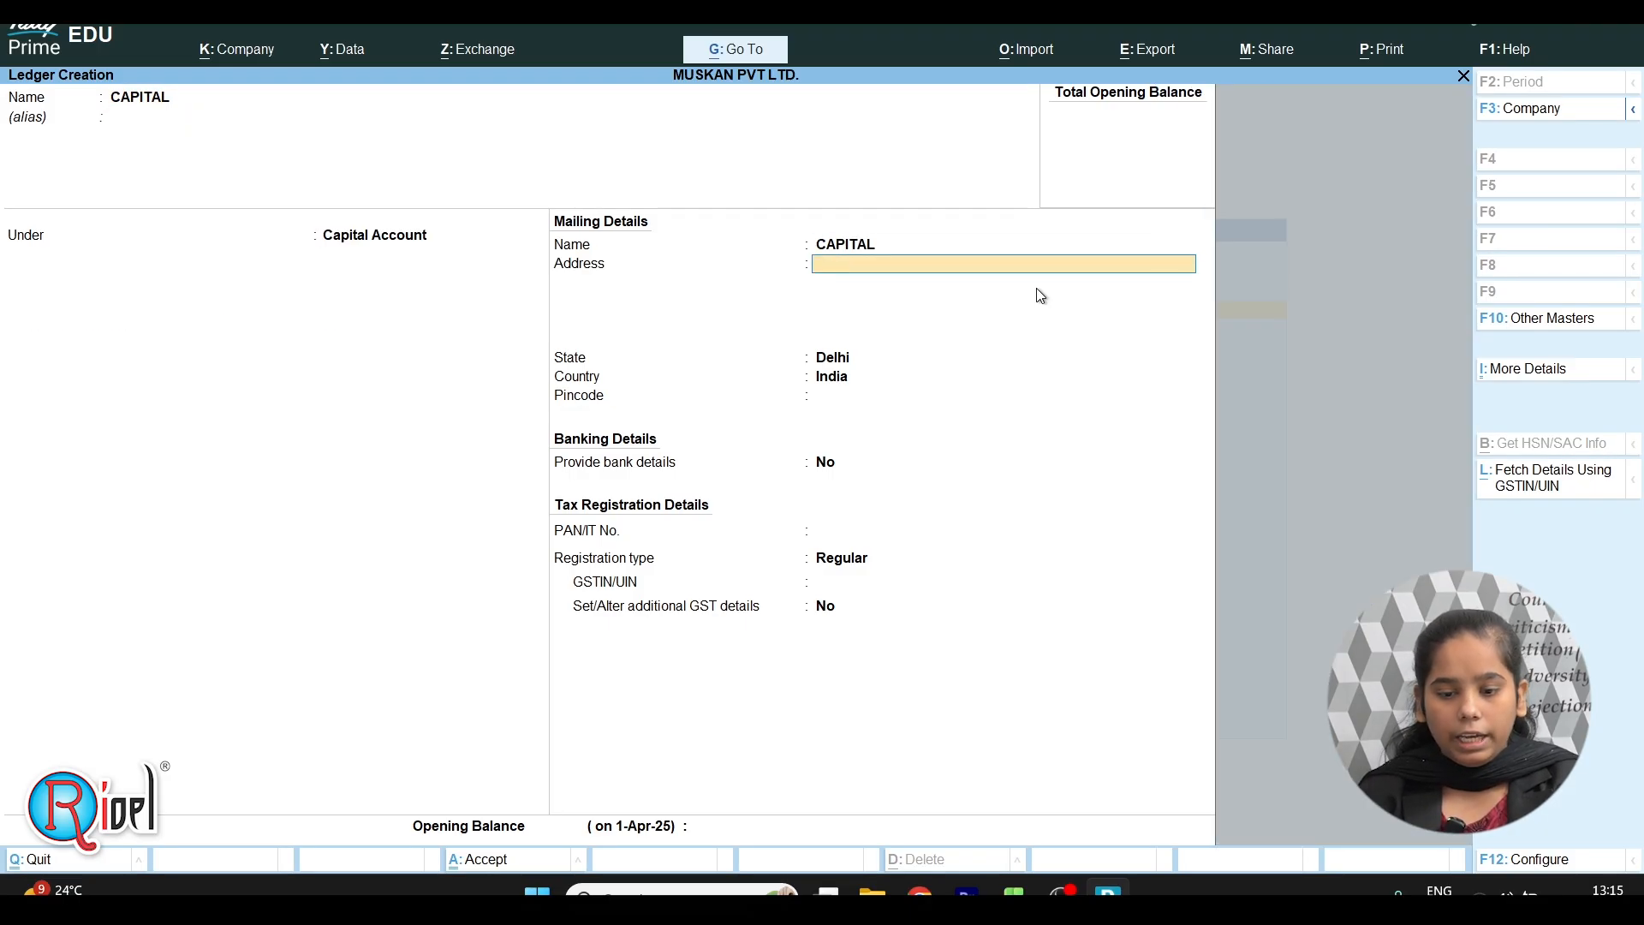
key("Return")
key("ctrl+a")
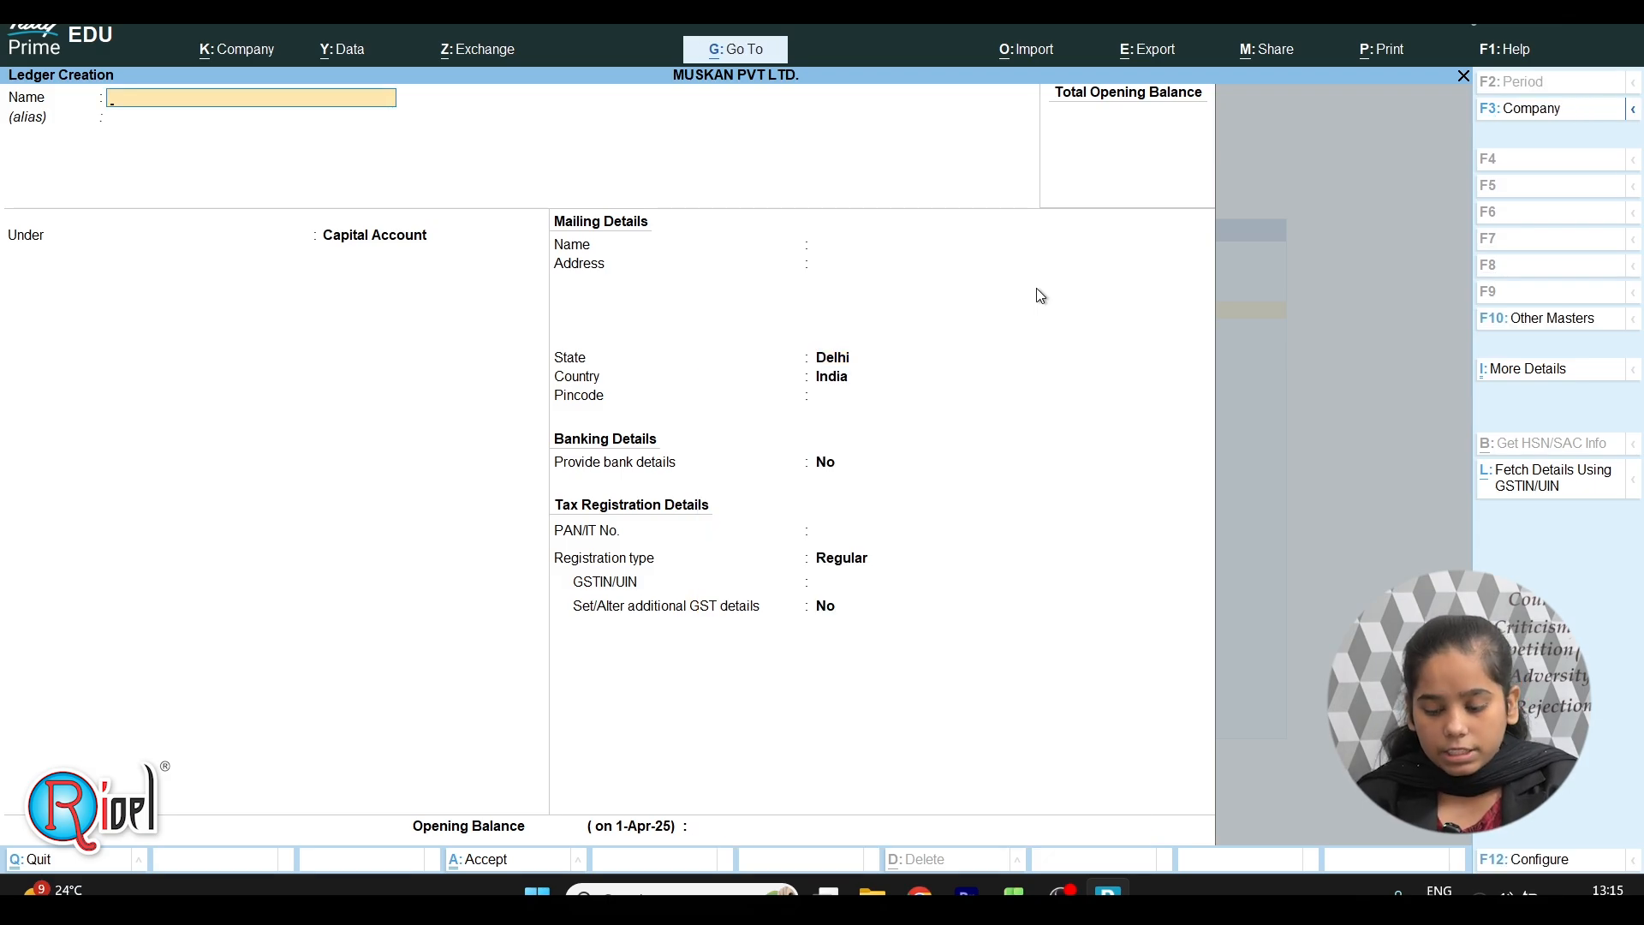
- Start a ledger named PURCHASE under Purchase Accounts, keeping GST applicable and HSN/SAC details as per company/group
type("PURCHASE")
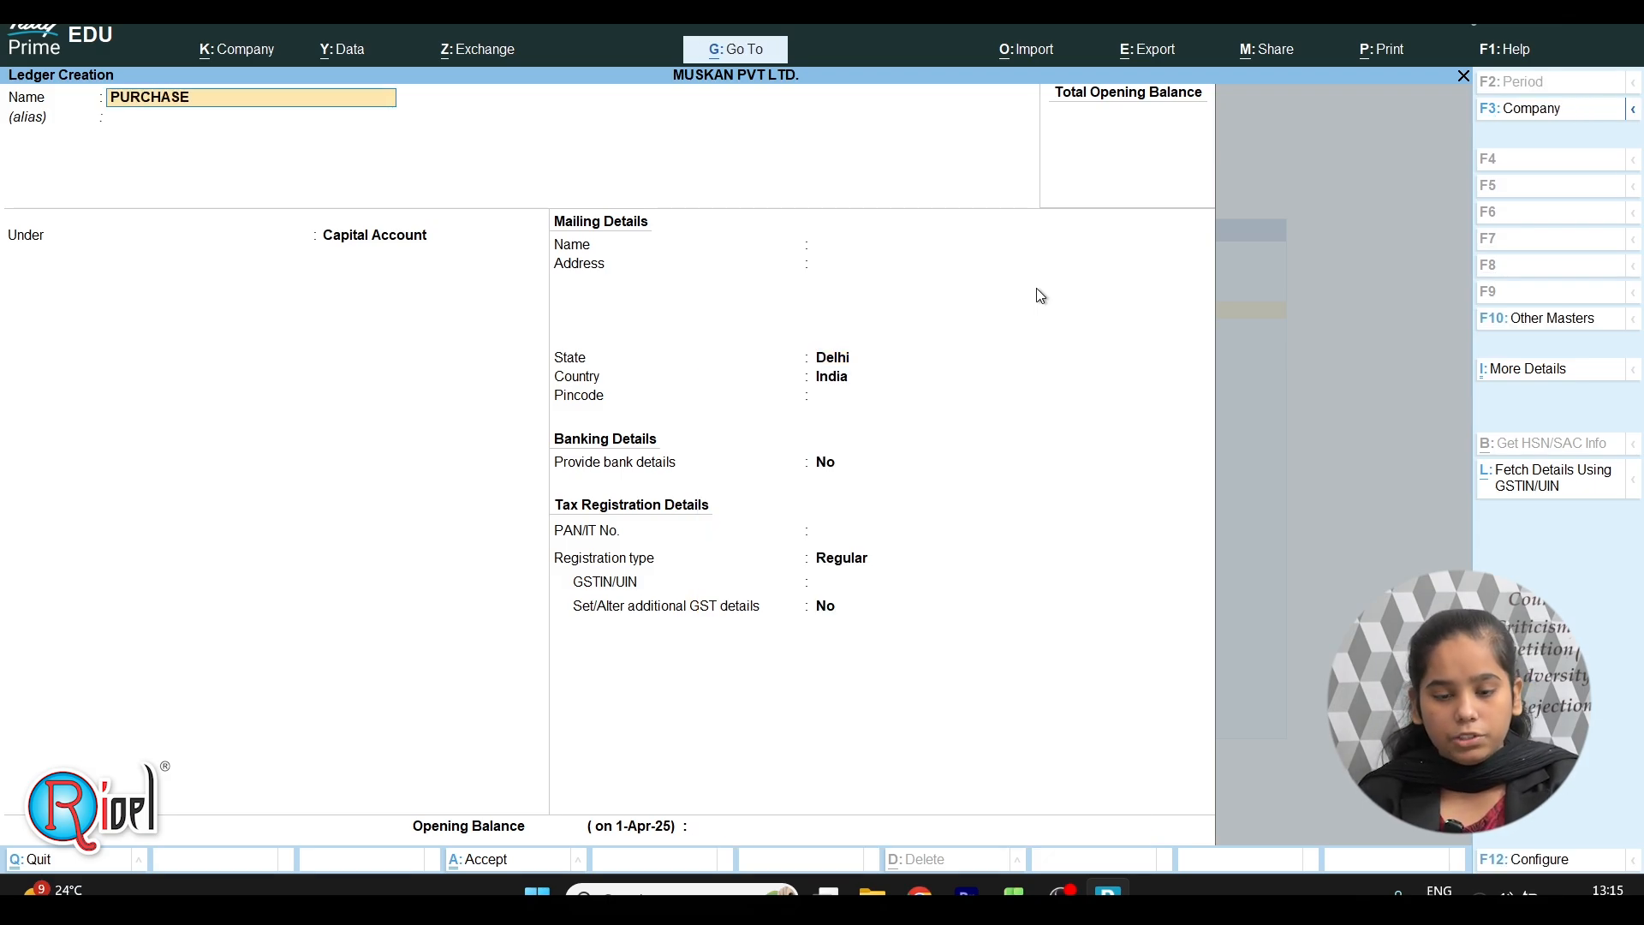
key("Return")
type("P")
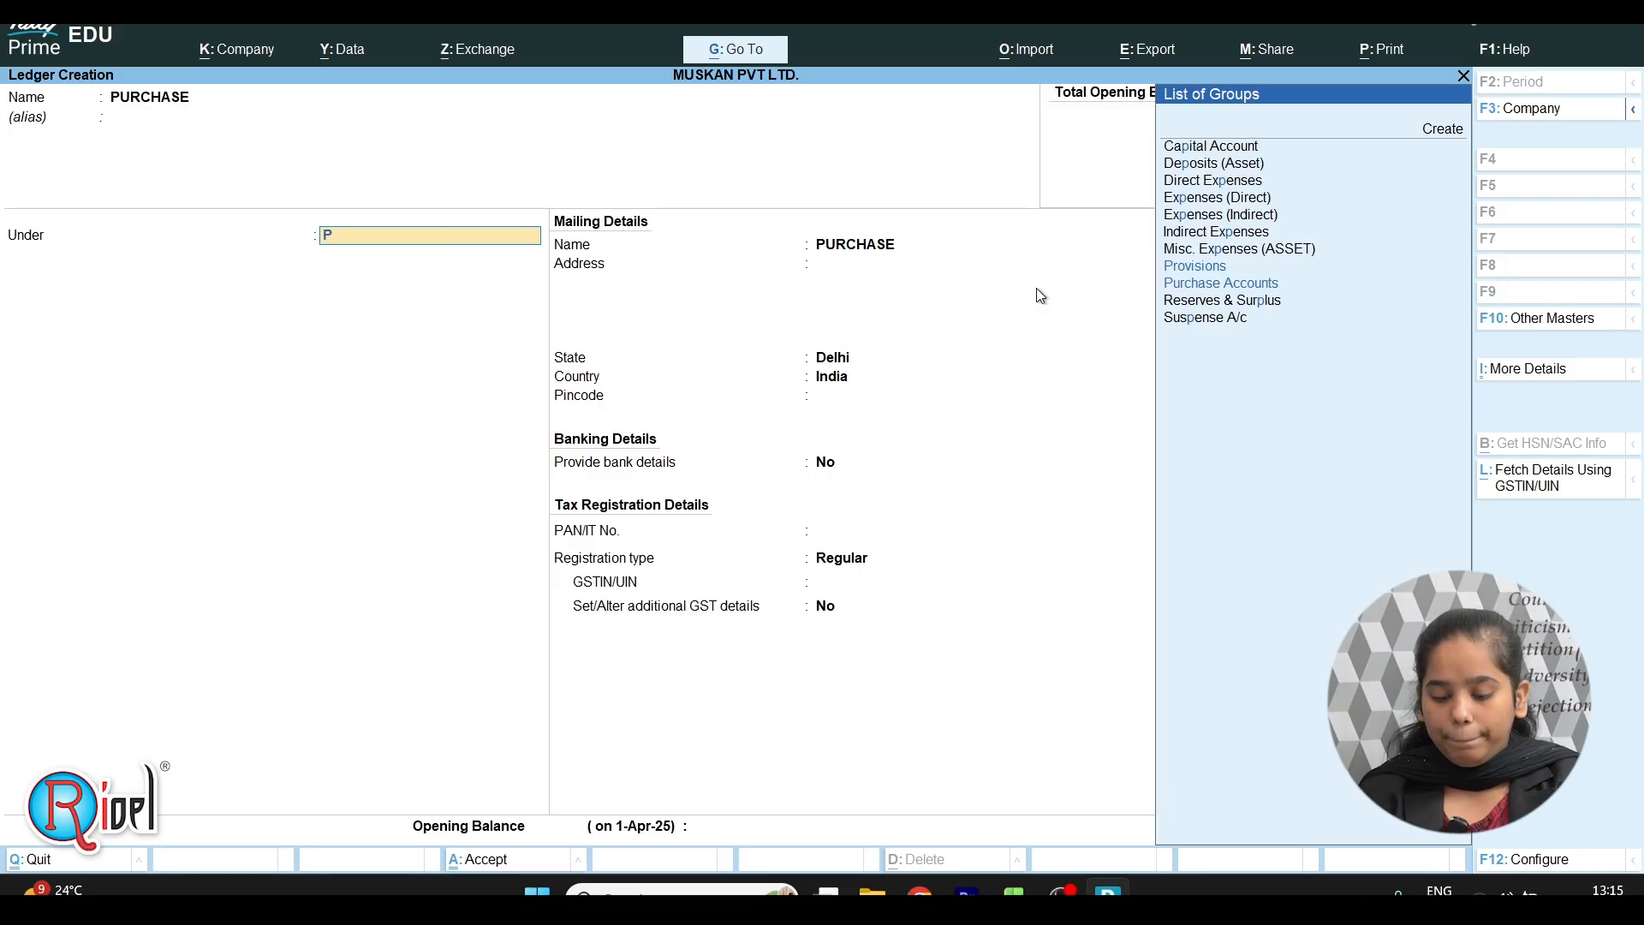
type("u")
key("Return")
key("Return")
key("Return")
key("Return")
key("Return")
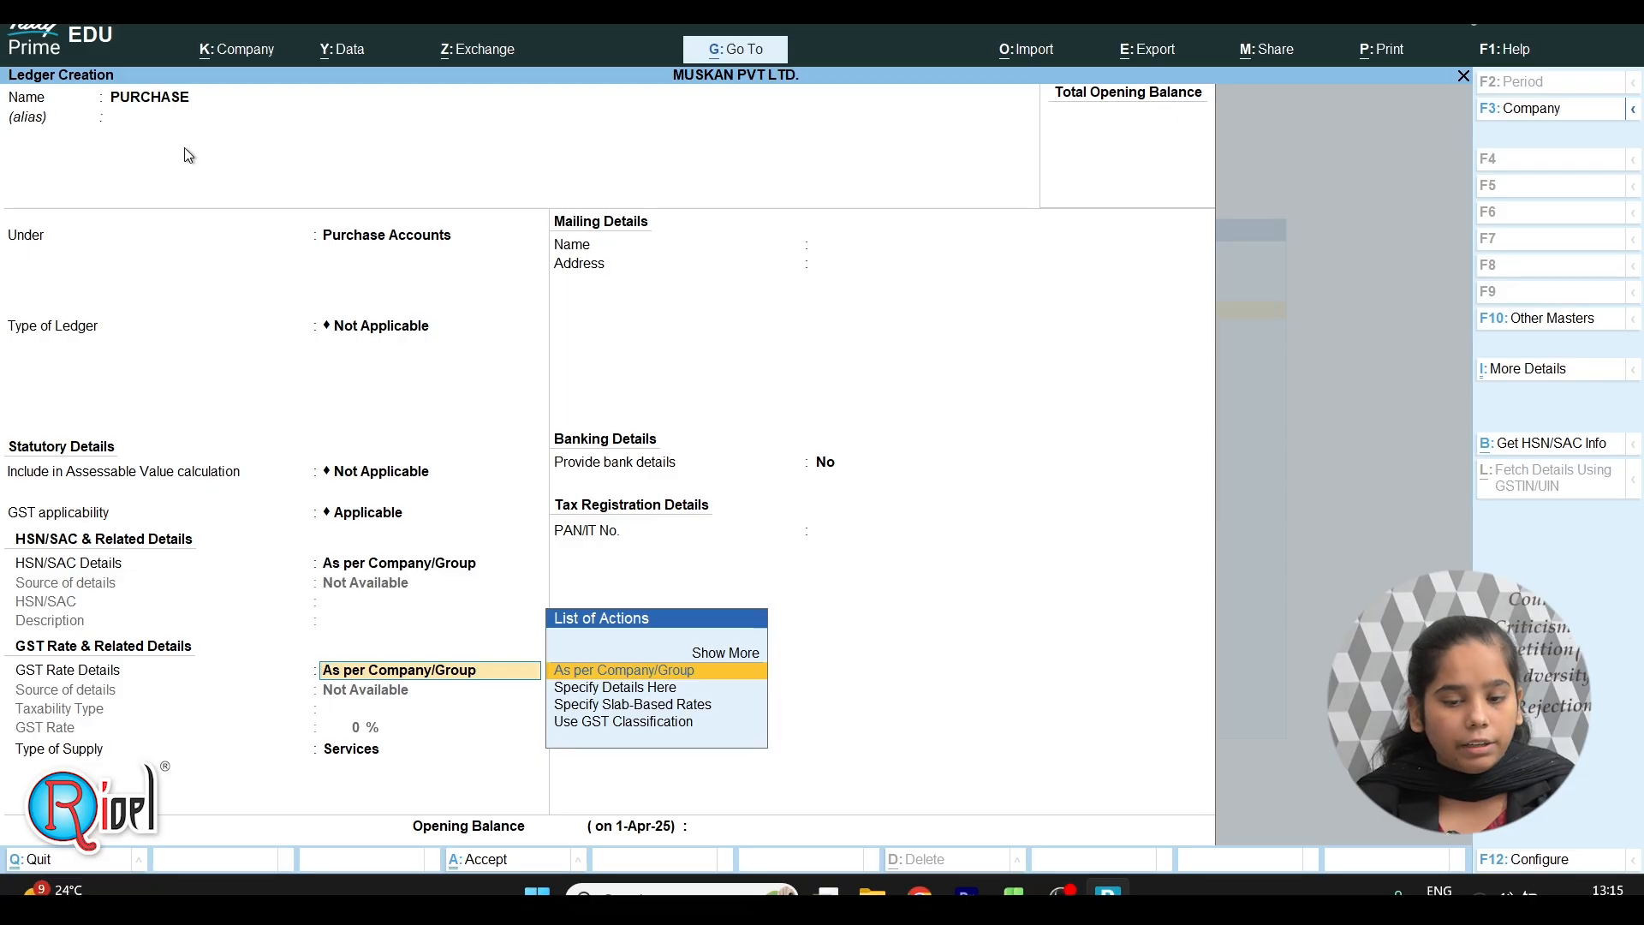
left_click(150, 113)
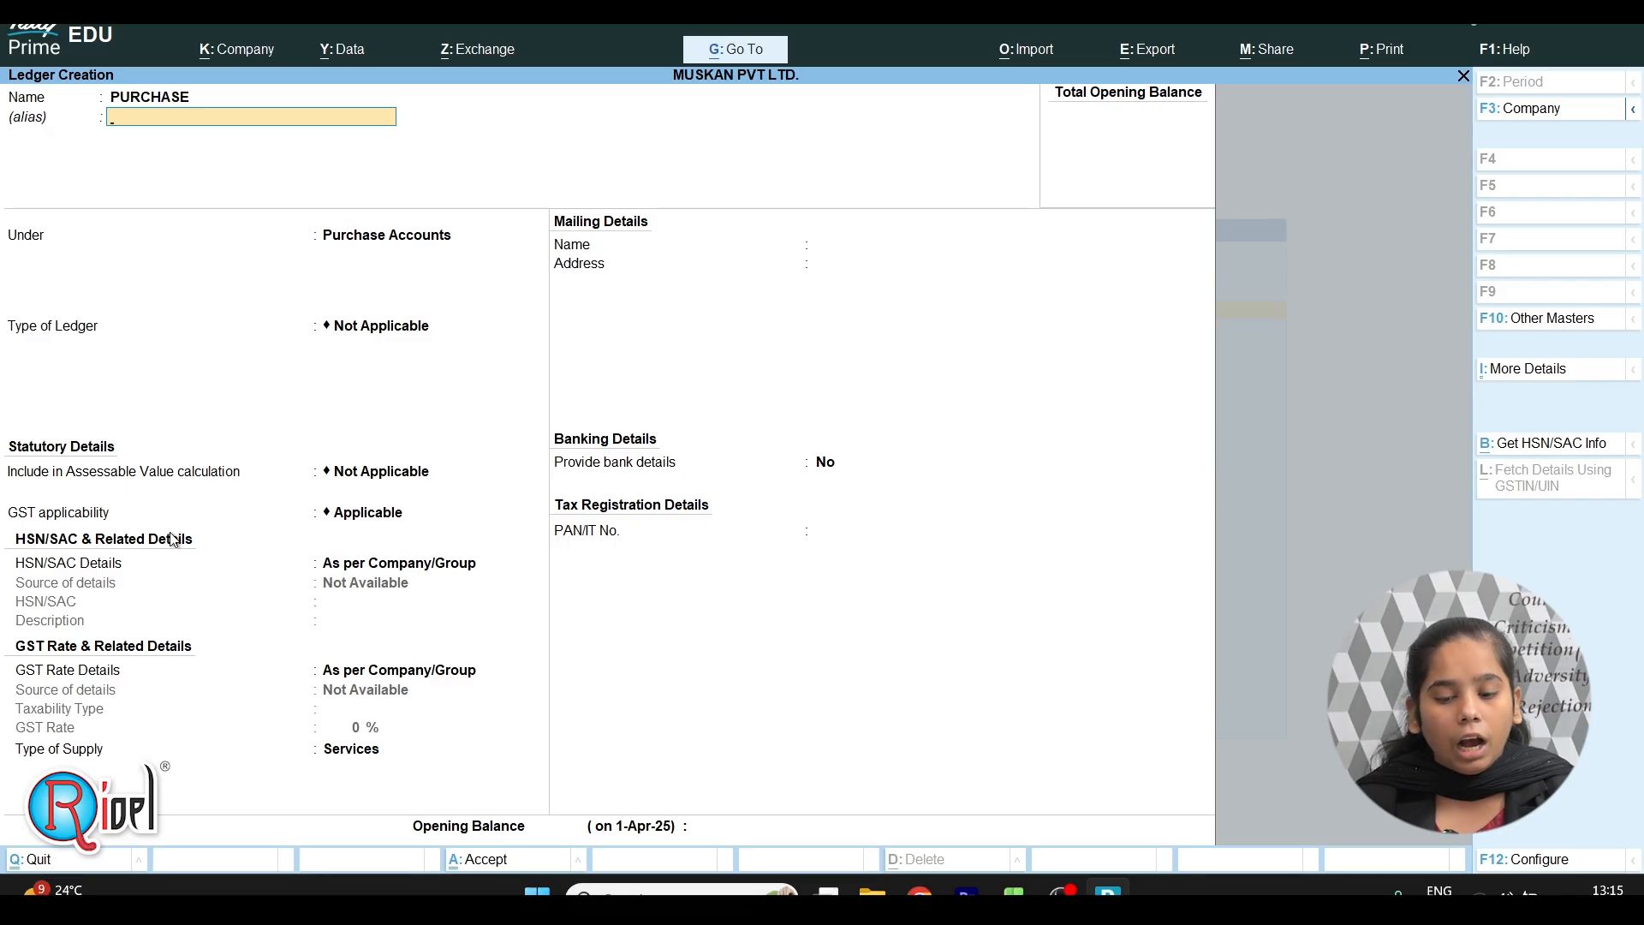
key("Return")
key("Return")
key("Return")
key("Return")
key("Return")
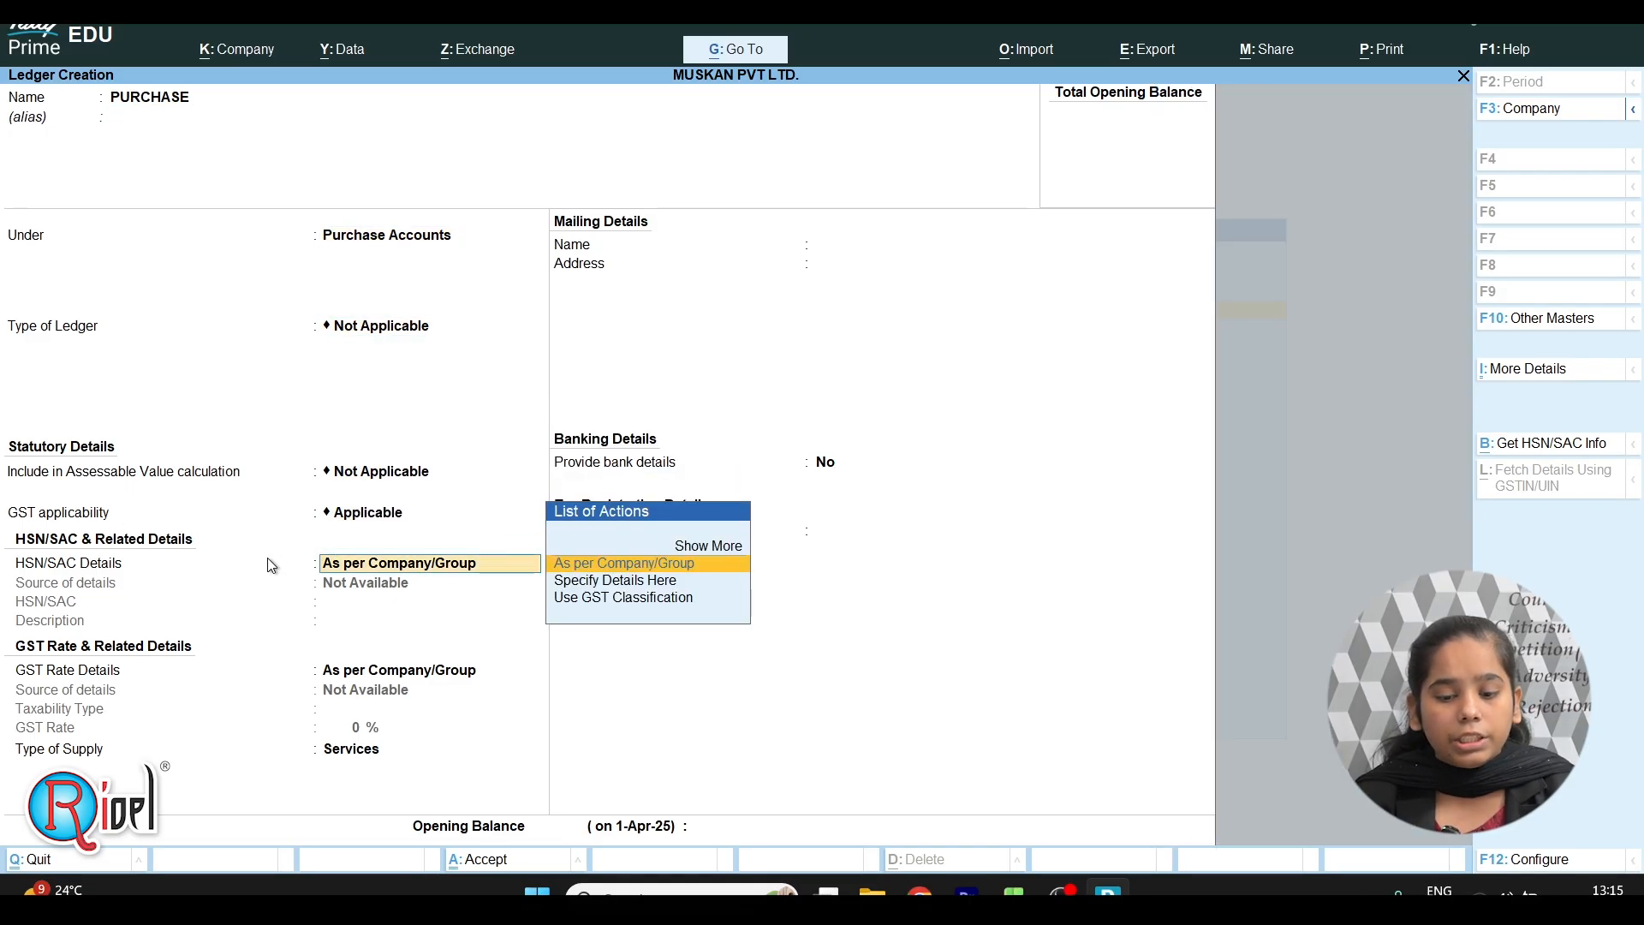
key("Return")
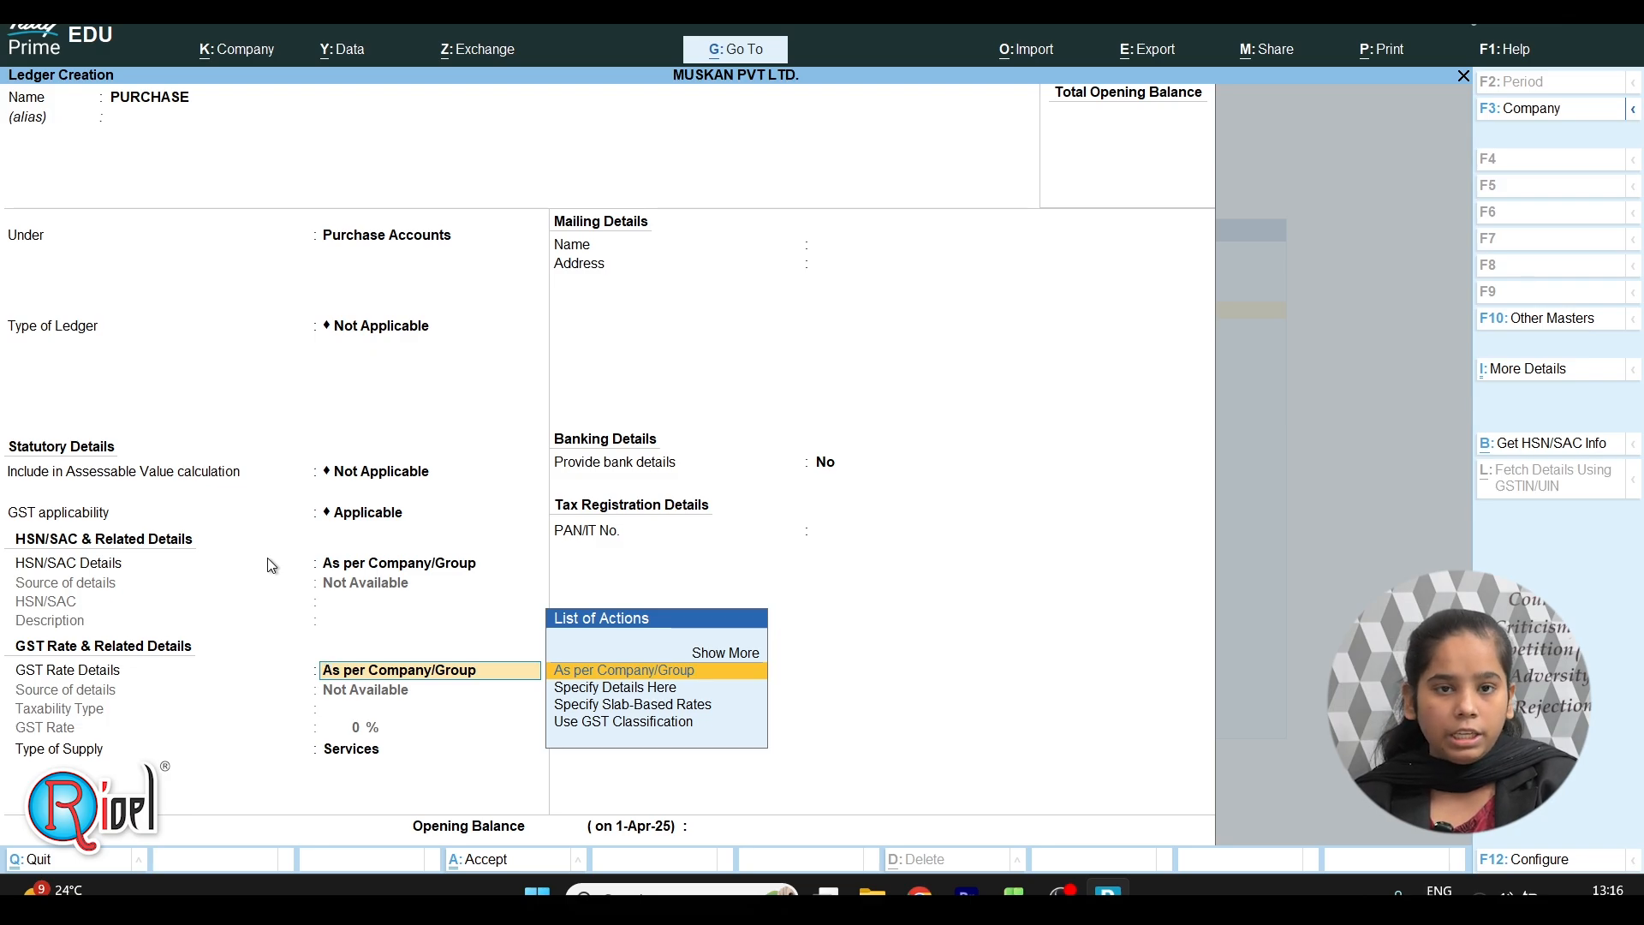
- Specify the PURCHASE ledger's GST rate details in the ledger itself: Taxable, 18% GST rate, and Goods as the type of supply
key("Down")
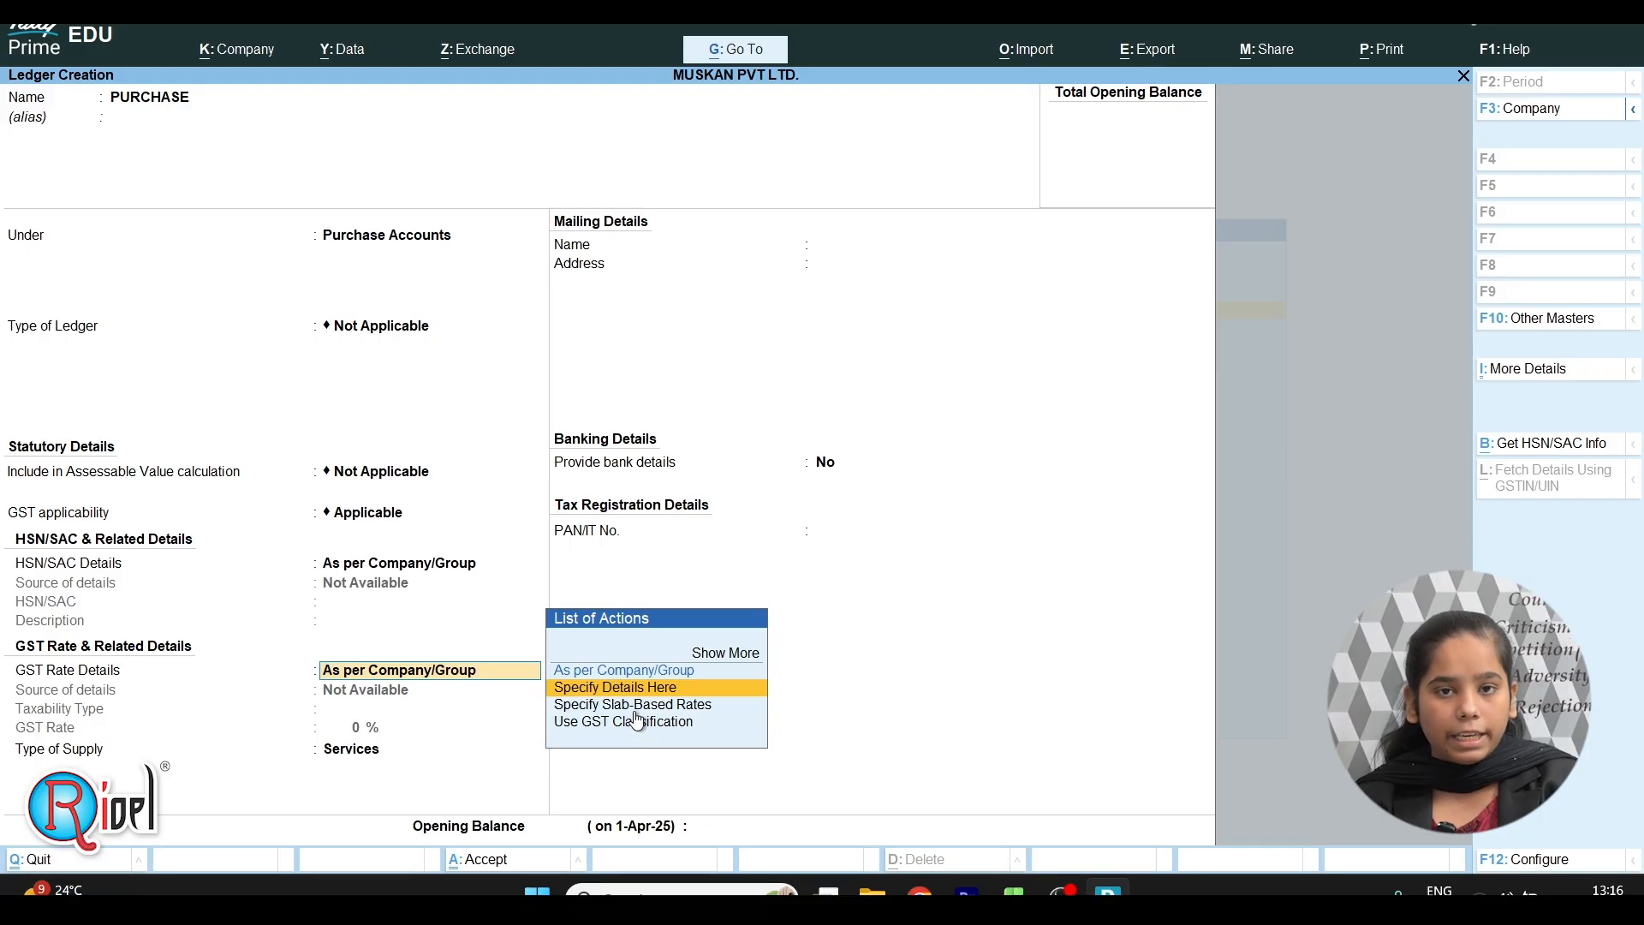
key("Return")
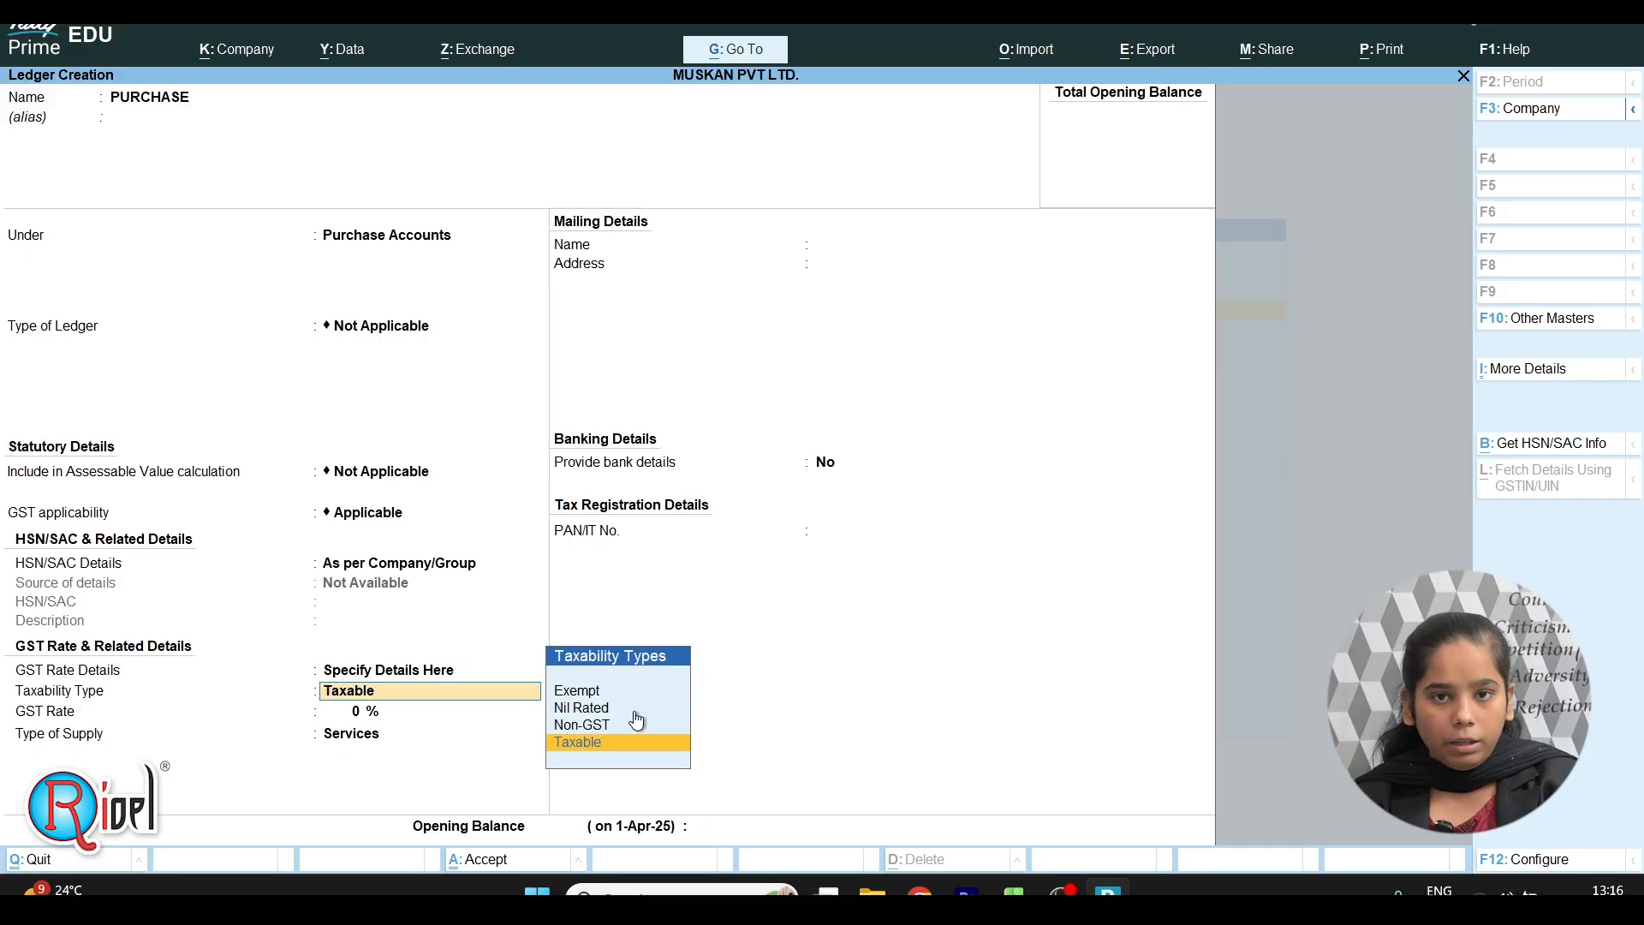
key("Return")
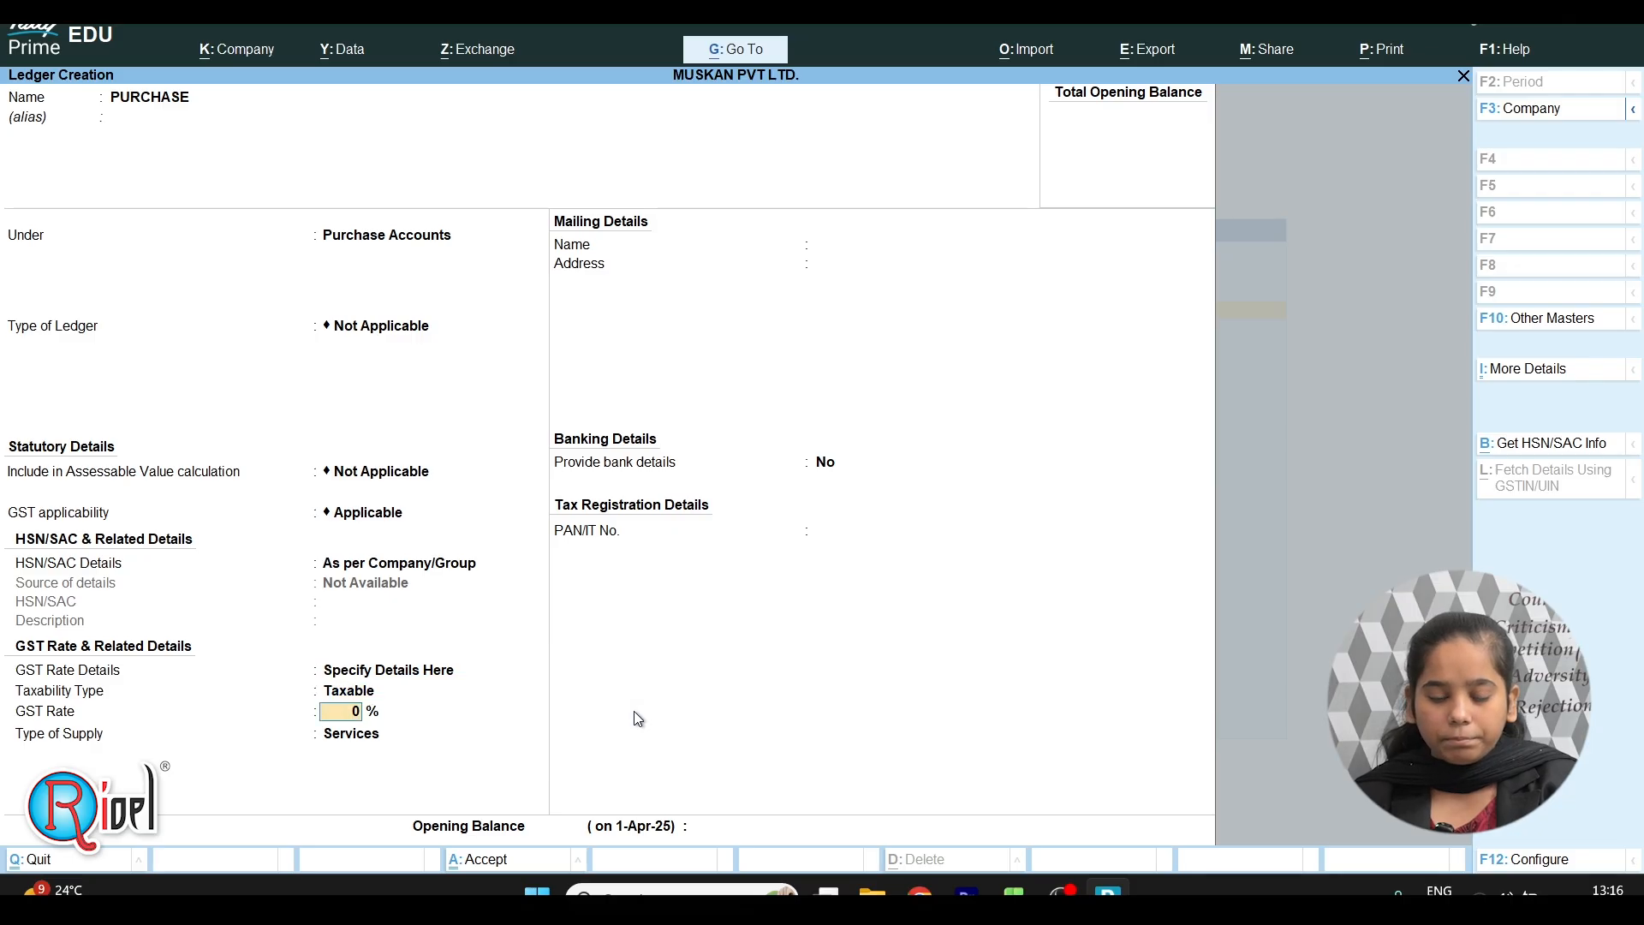
type("18")
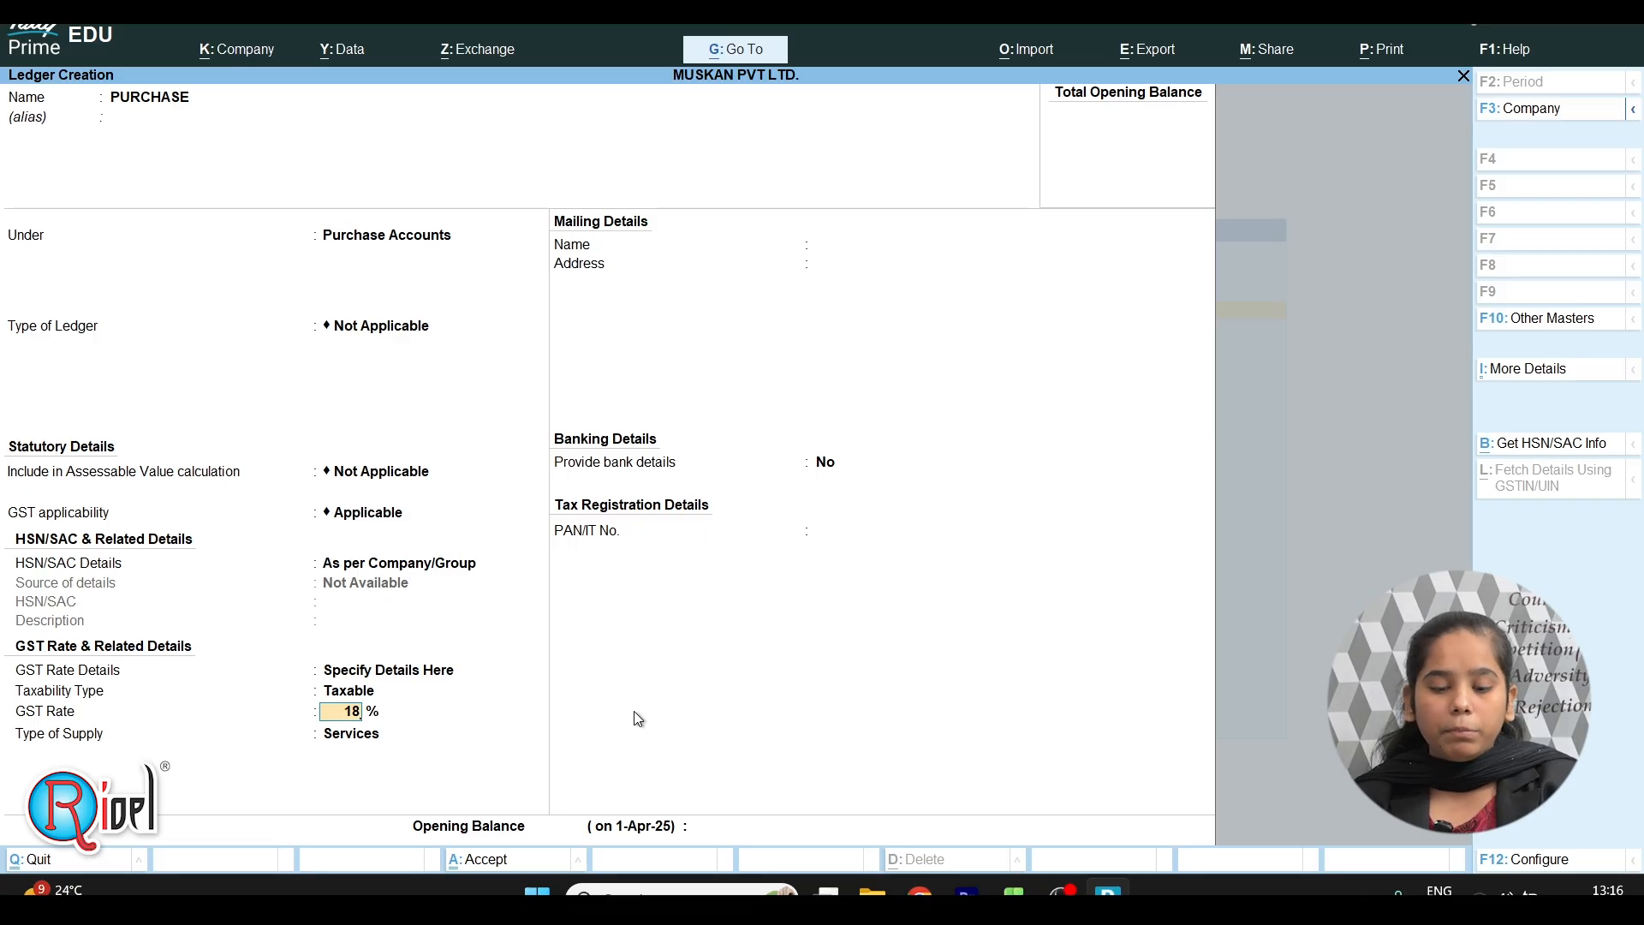
key("Return")
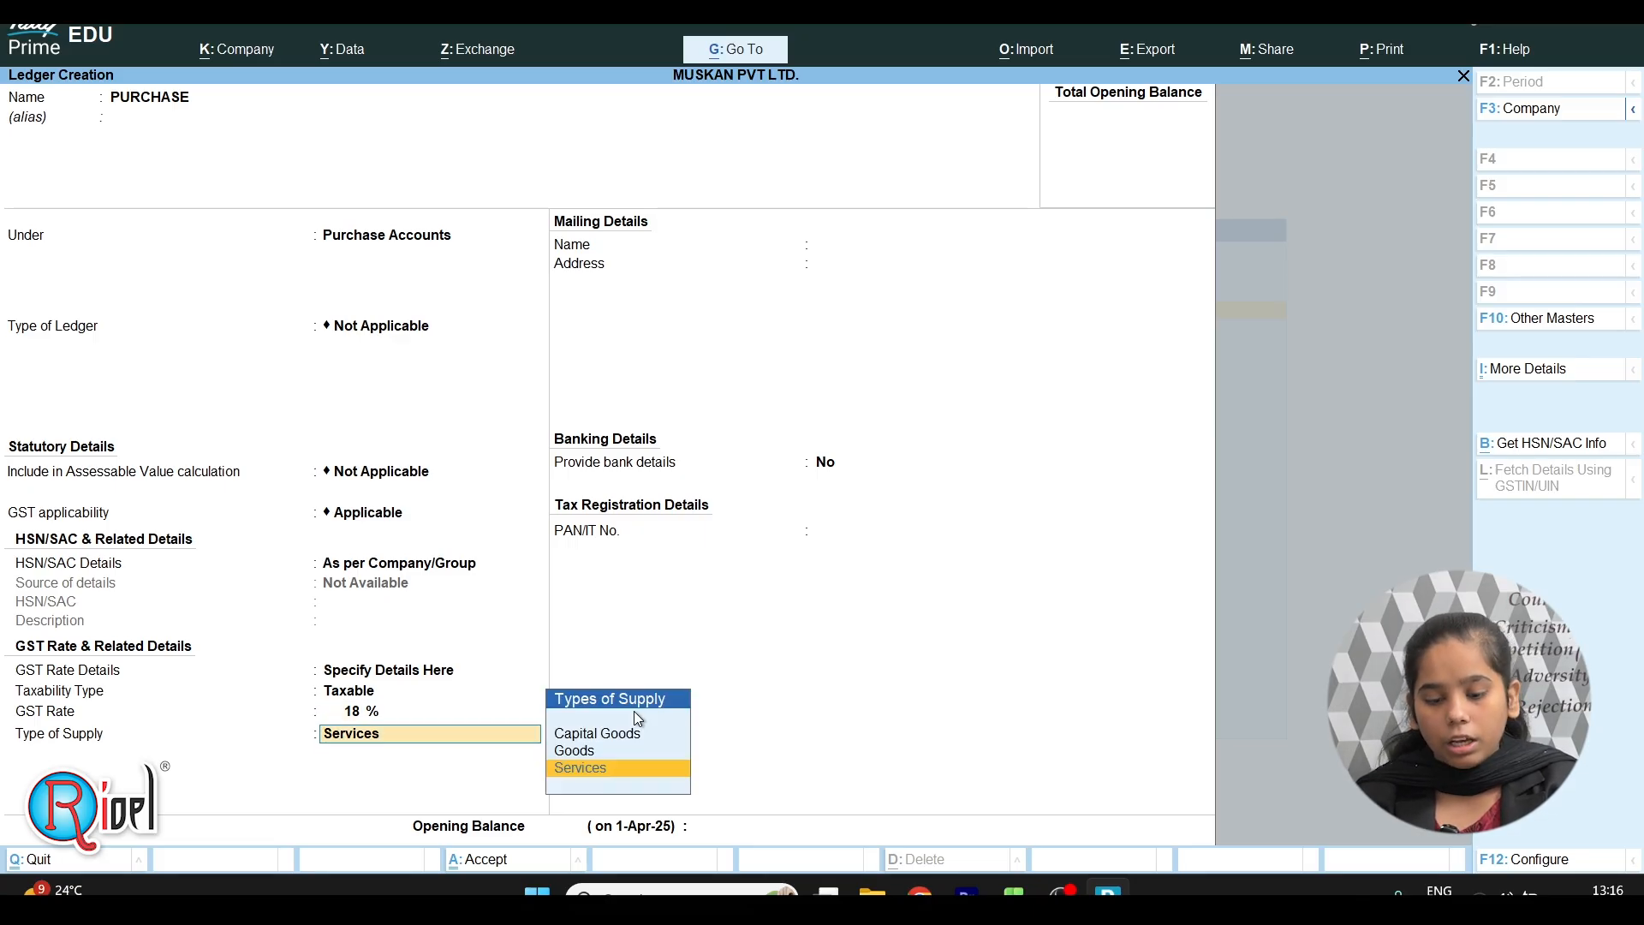
key("Up")
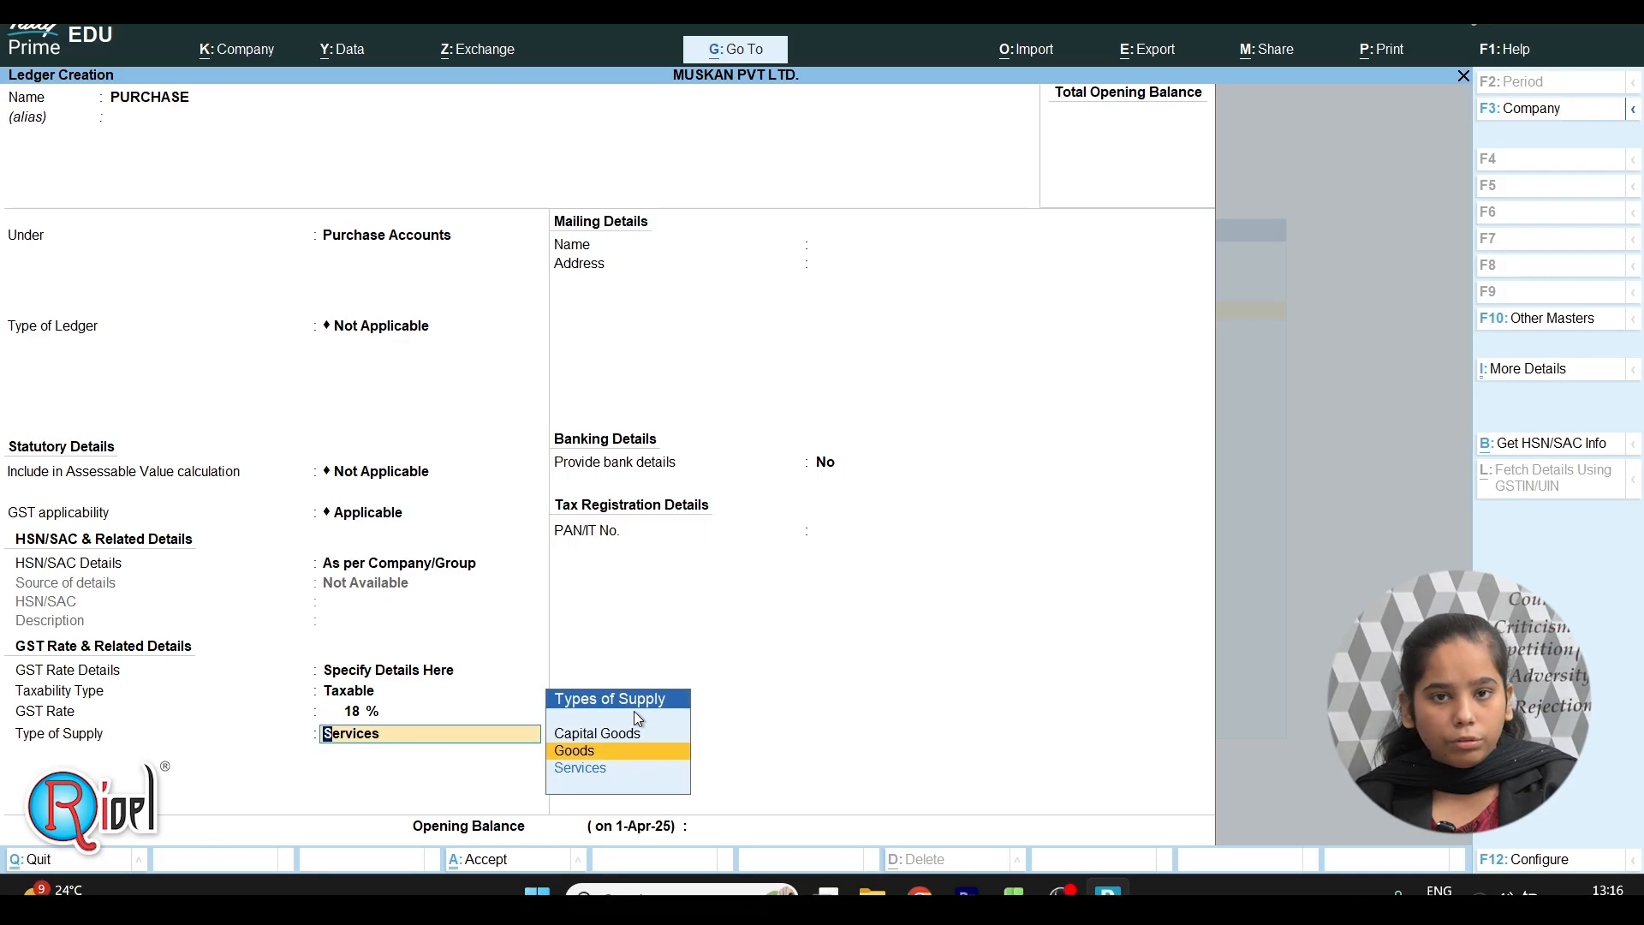
key("Return")
key("Return")
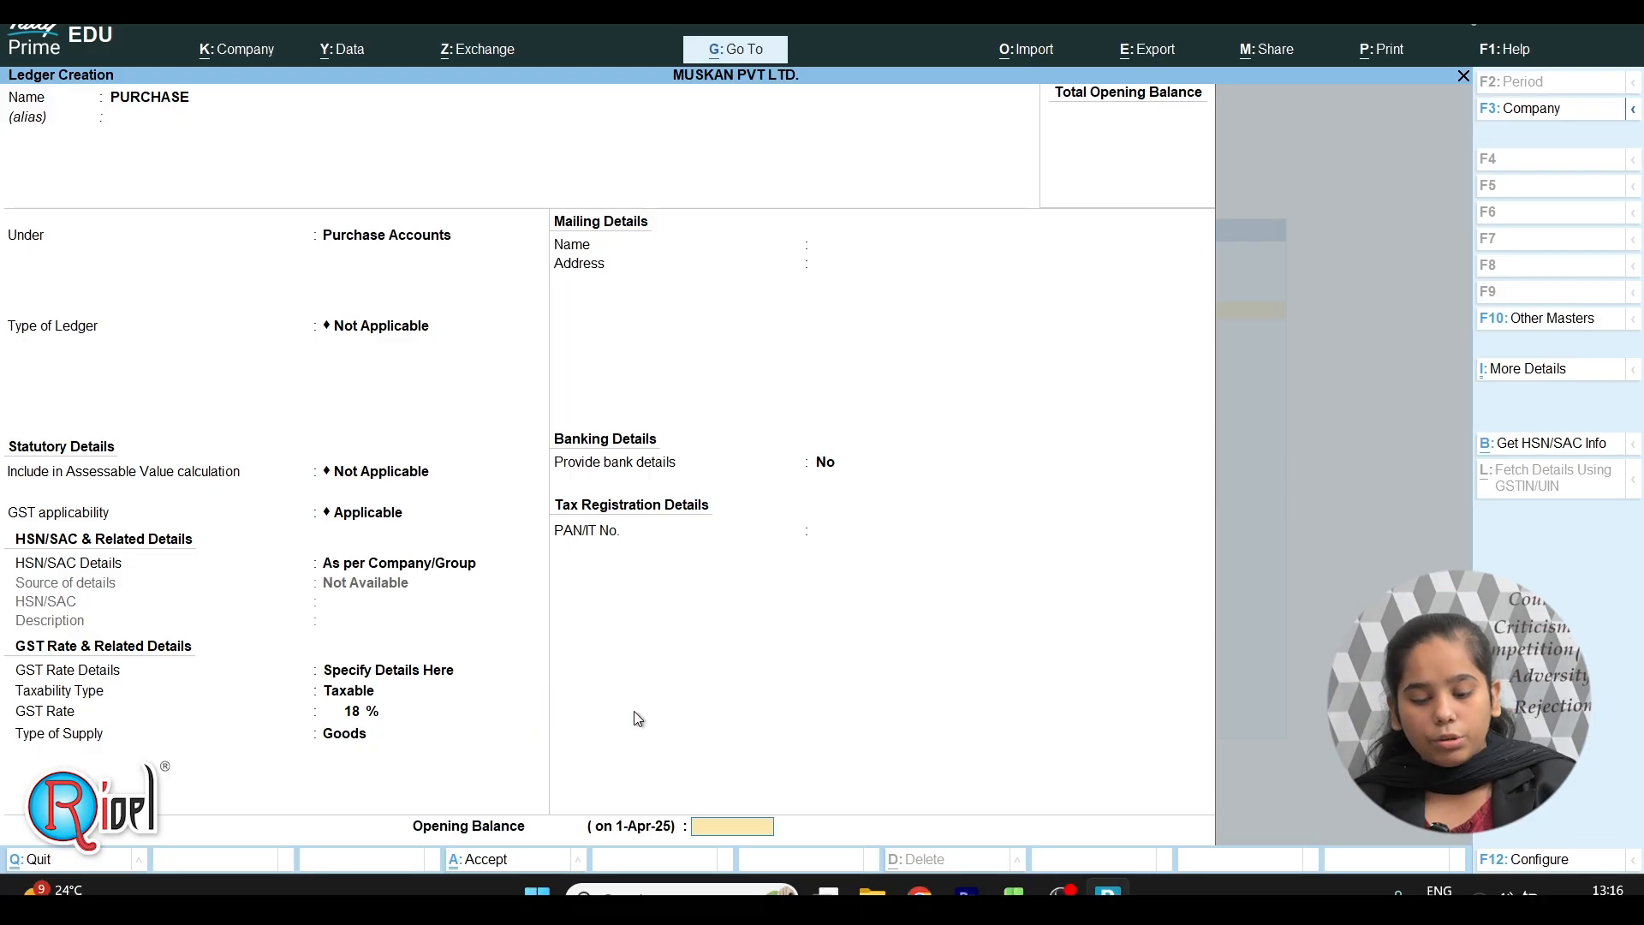
- Save the PURCHASE ledger and start a ledger named XYZ PVT LTD. under the Sundry Creditors group, keeping the same mailing name
key("alt")
key("ctrl+a")
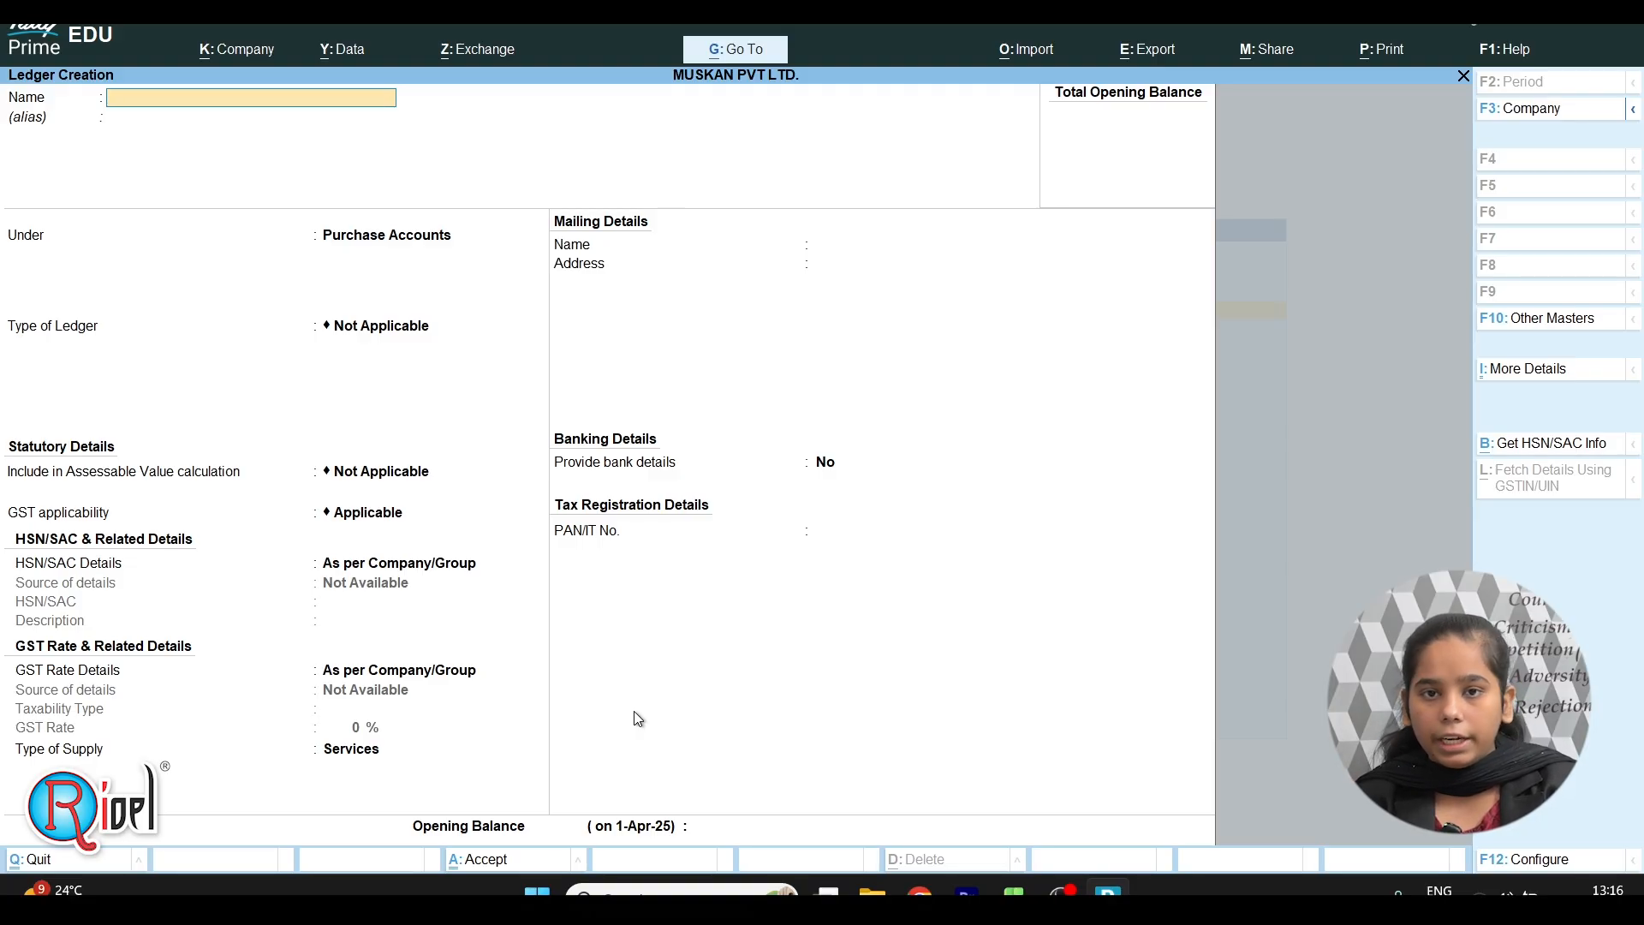
type("XYZ P")
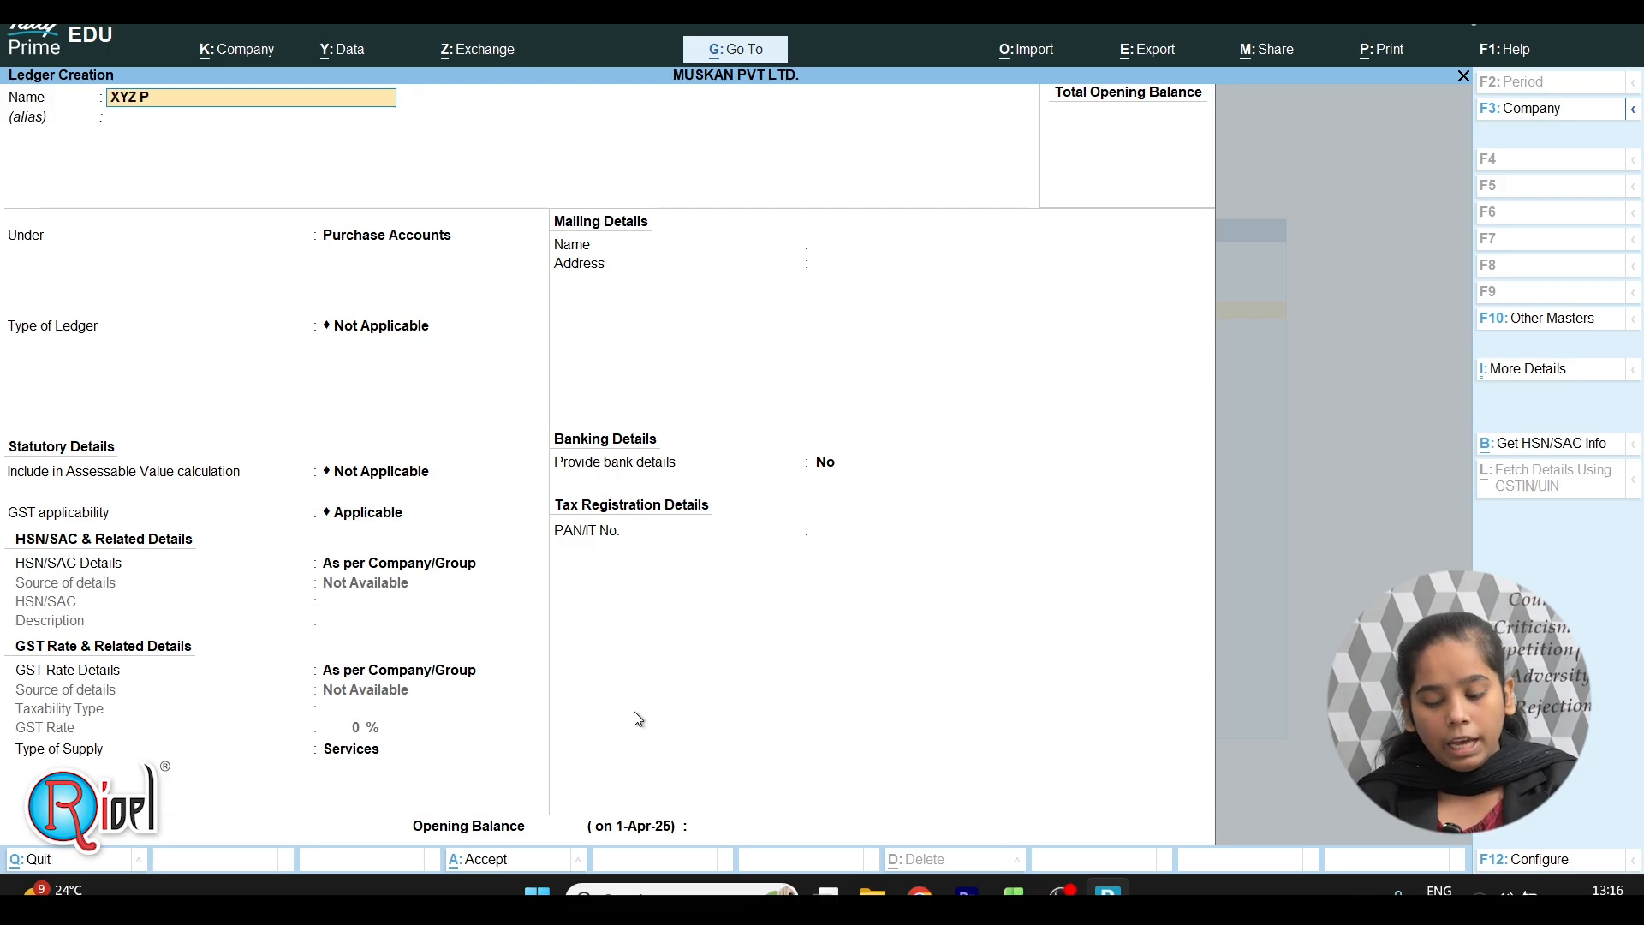
type("VT LTD.")
key("Return")
type("CR")
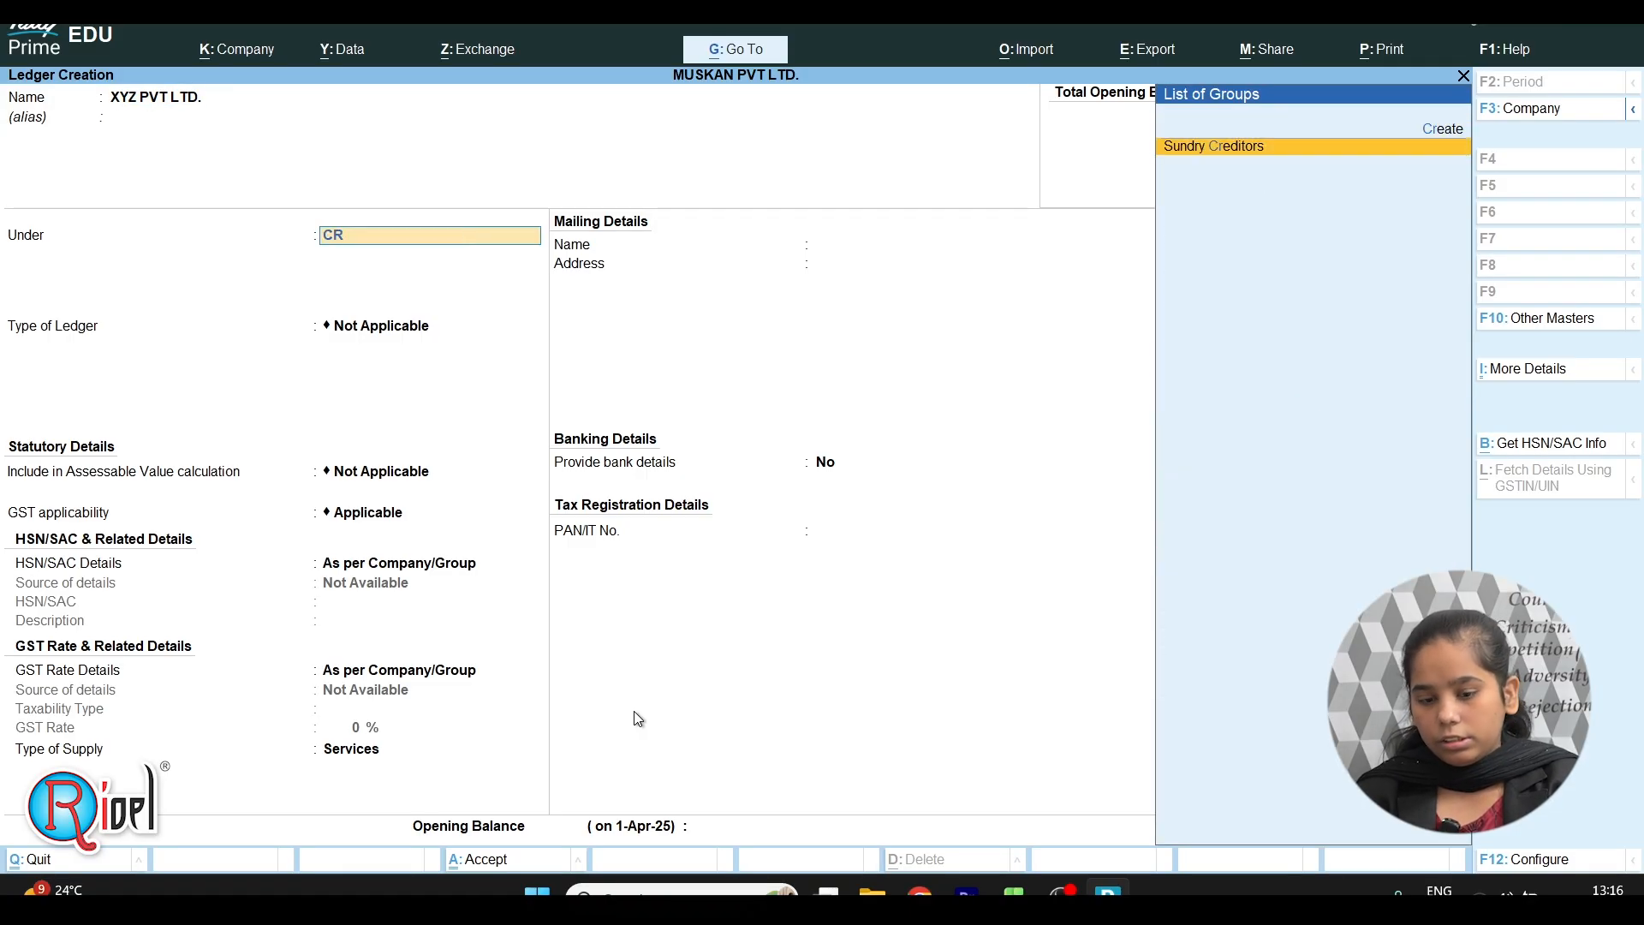
key("Return")
key("Return")
key("Return")
key("Return")
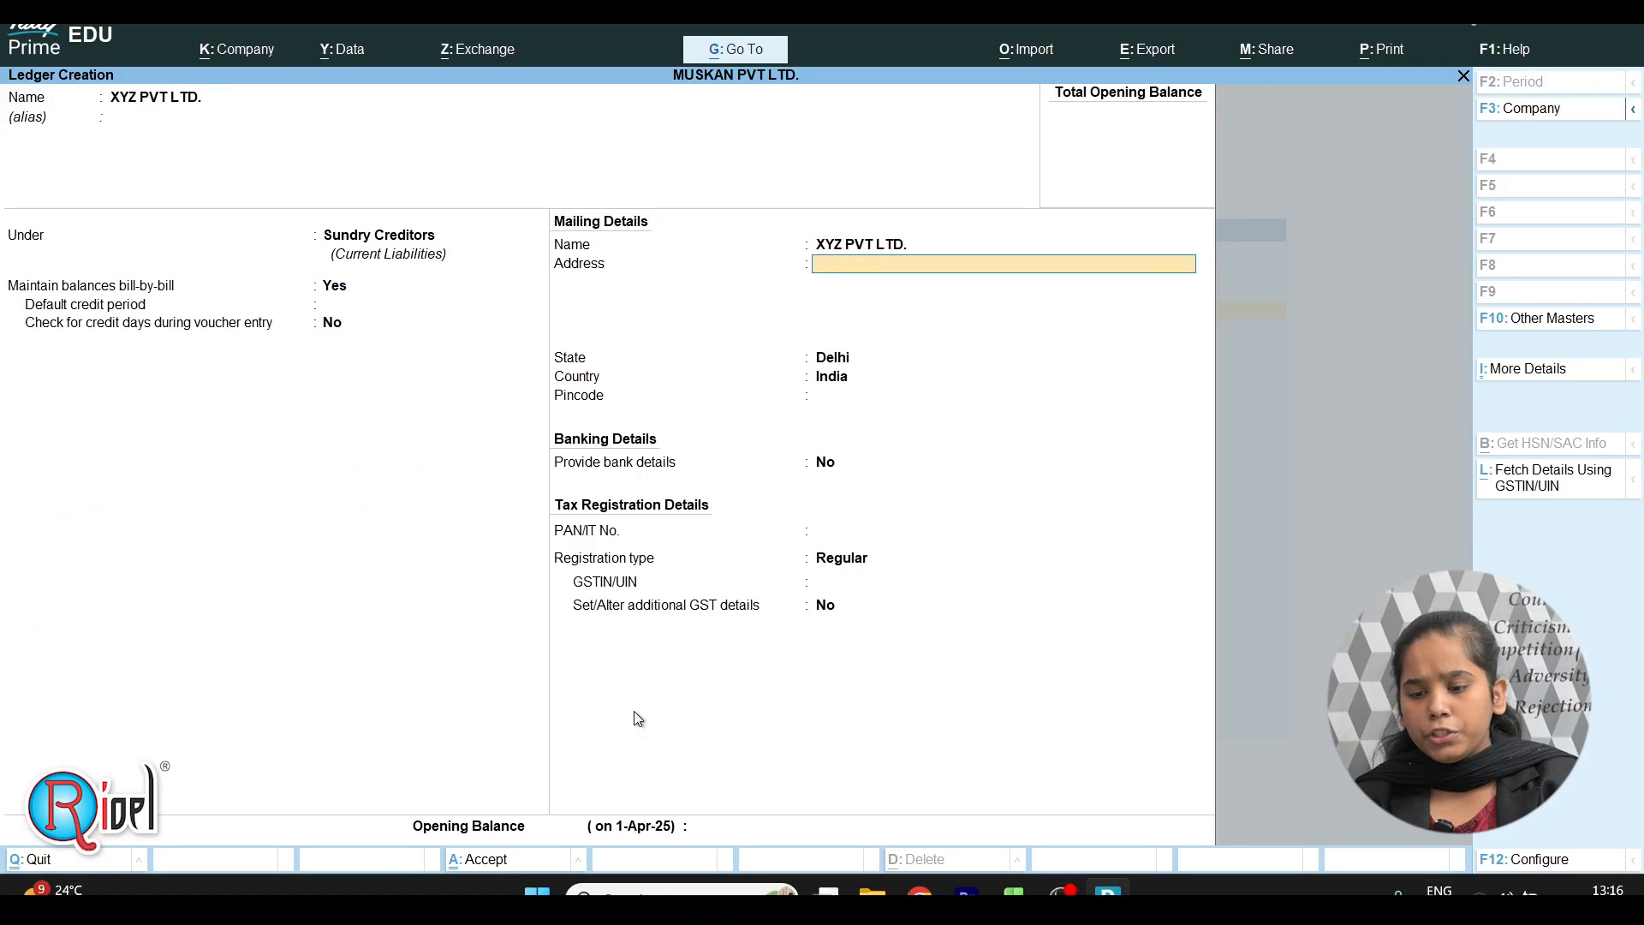
- Fill in the supplier ledger's mailing address, keep the preset state, save the ledger and leave ledger creation
type("INDERPURI")
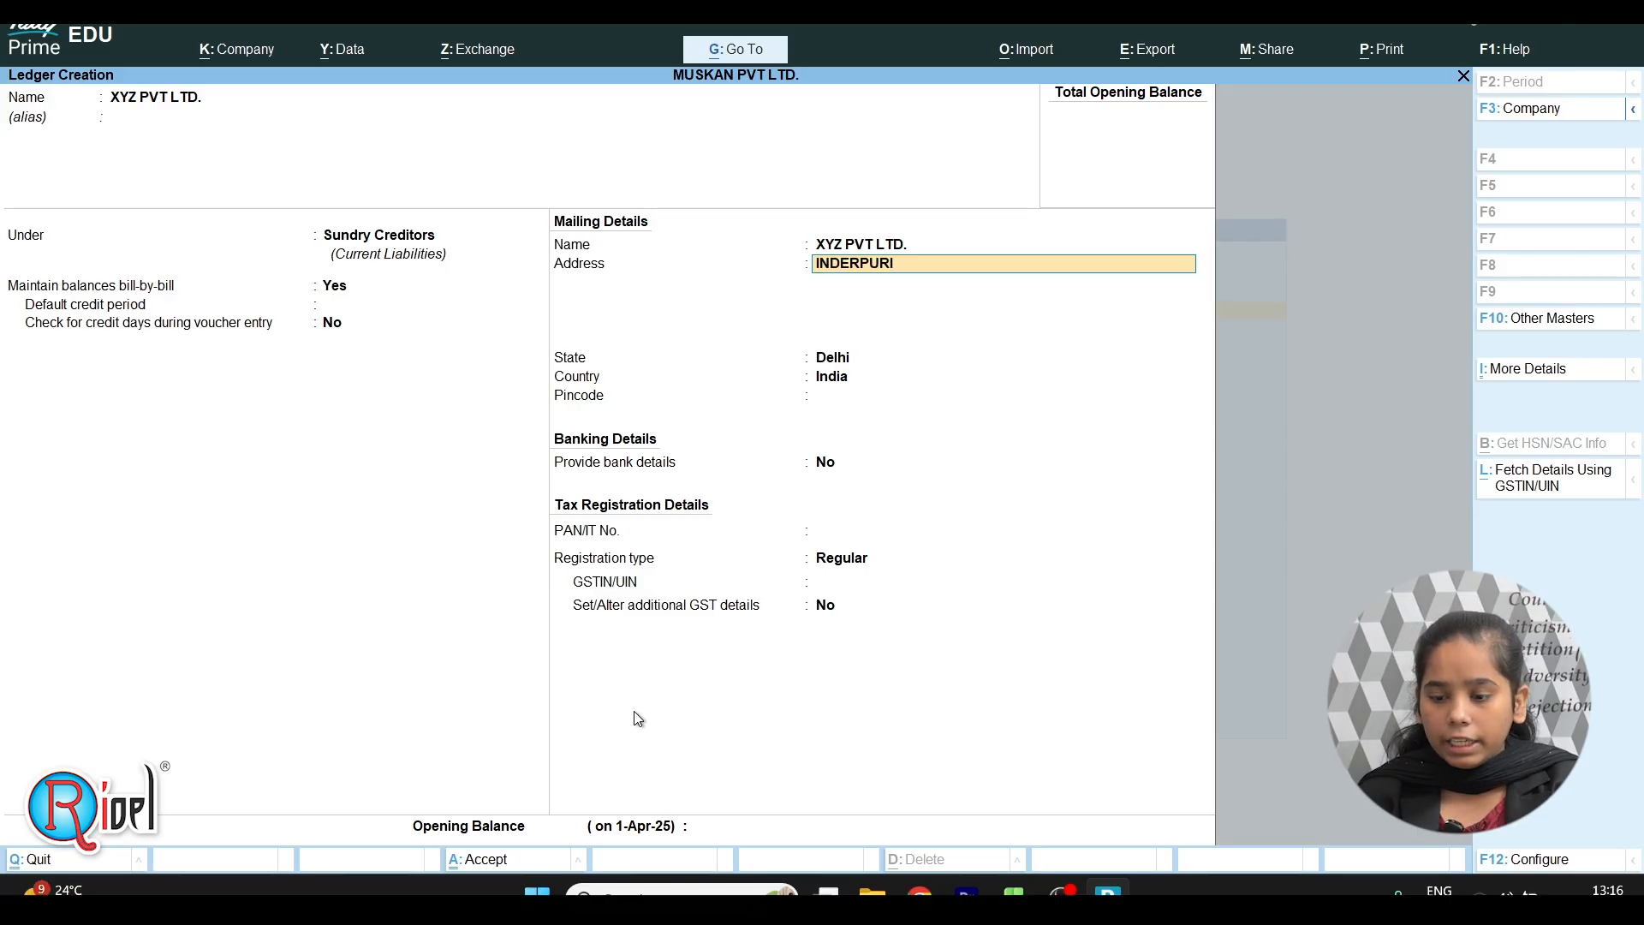
key("Return")
type("NEW")
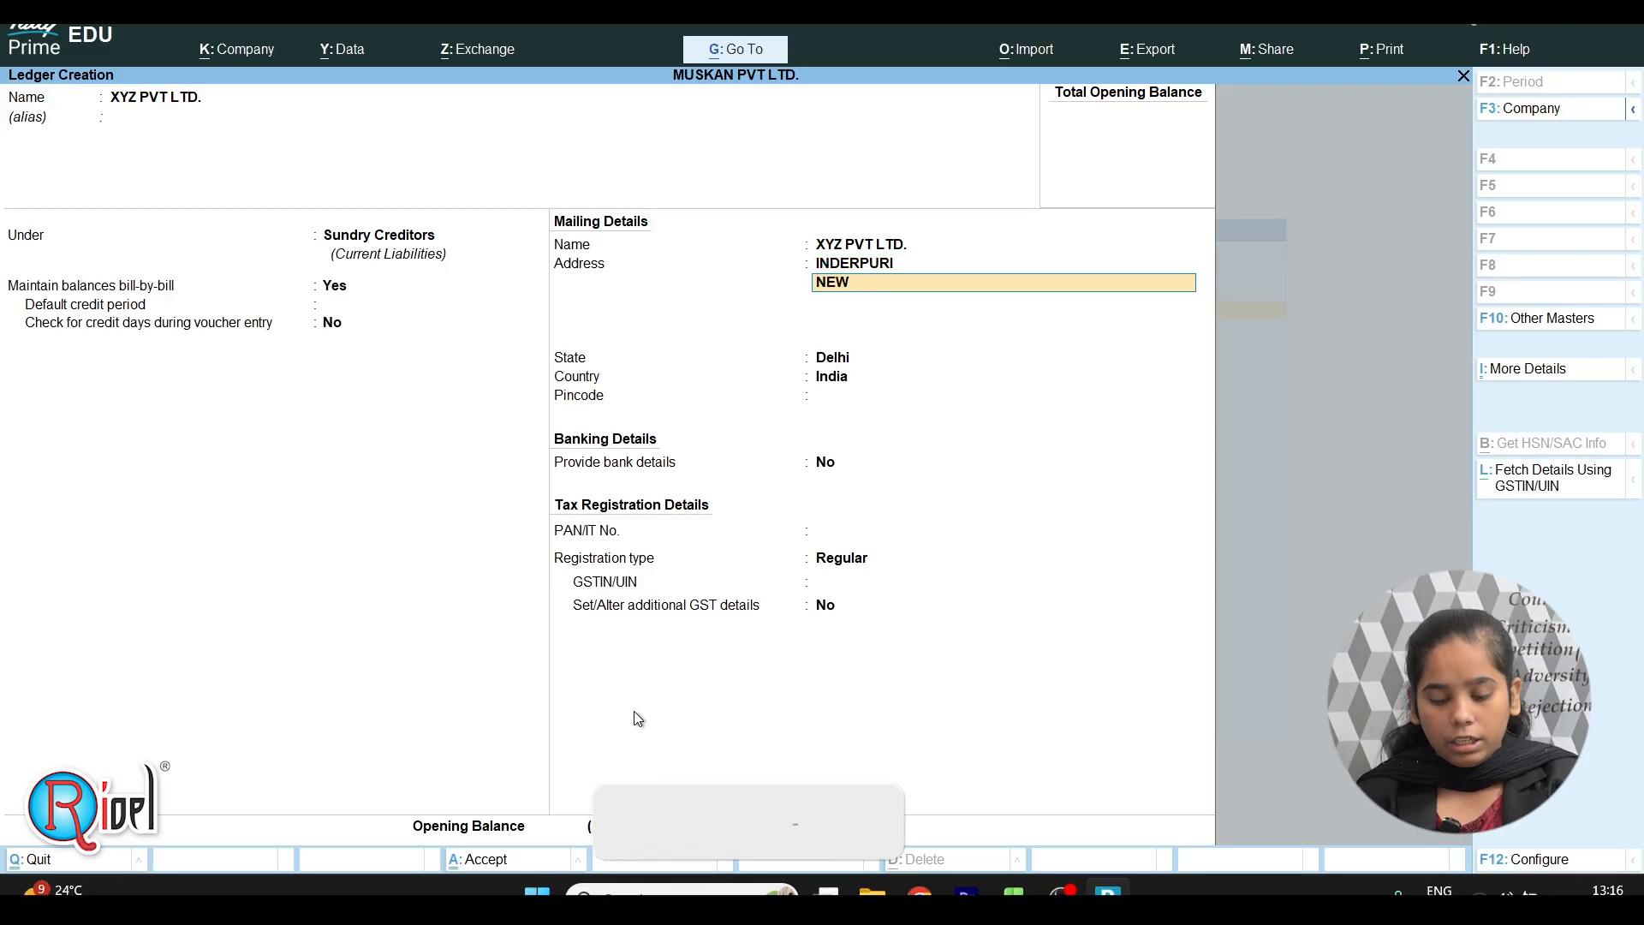
type(" DELHI")
key("Return")
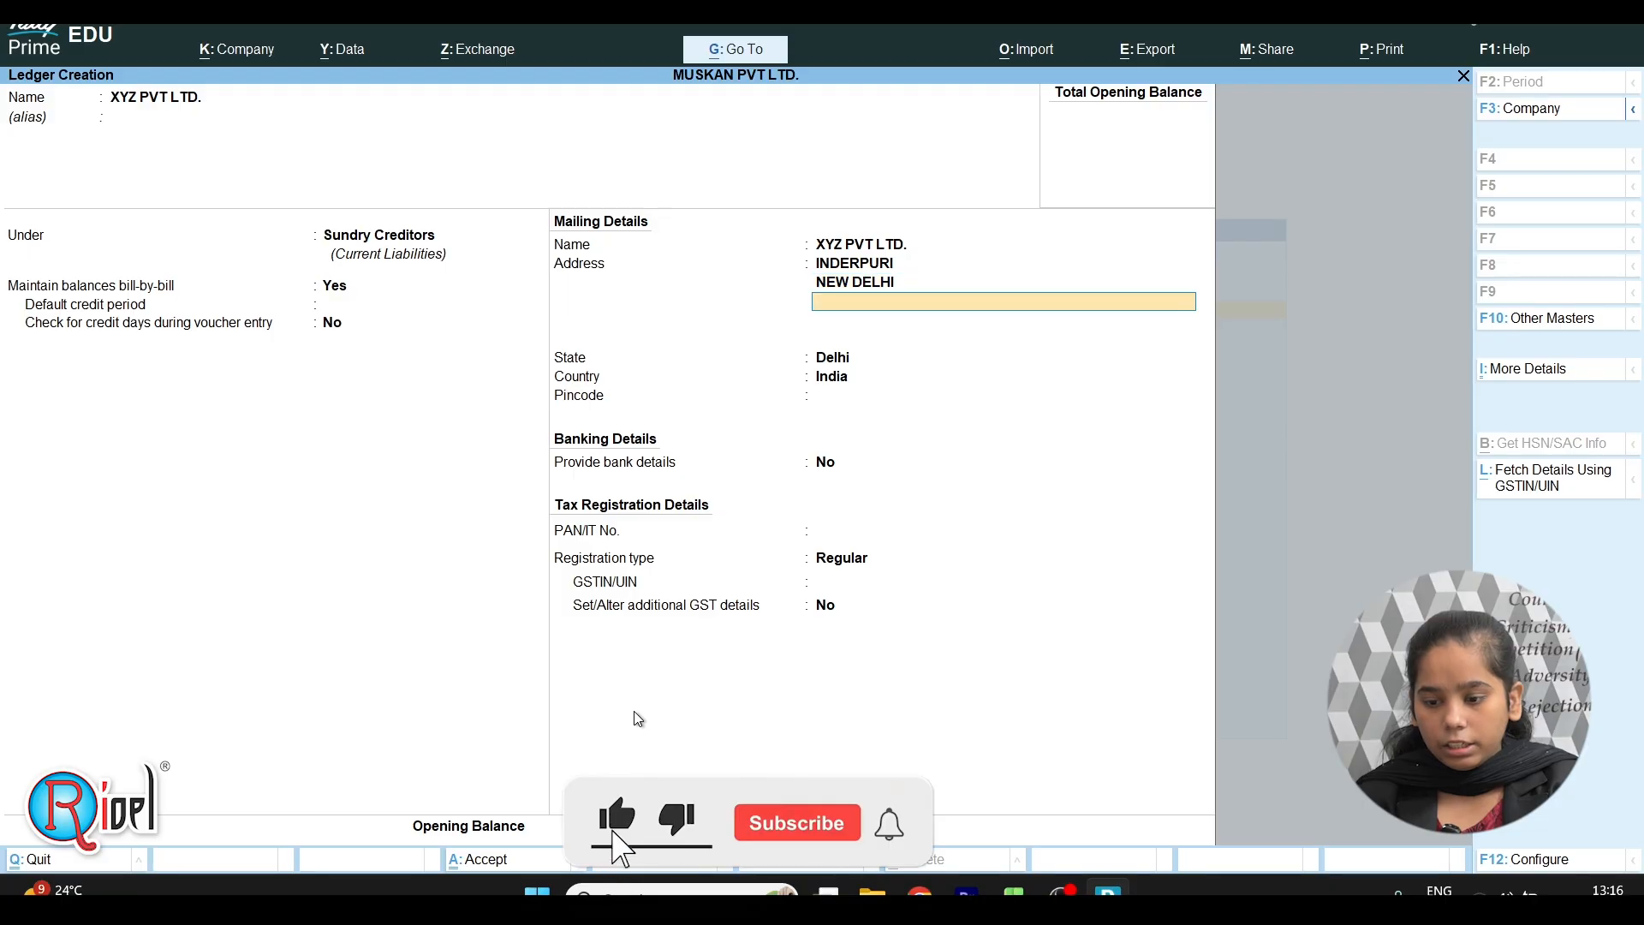
type("110012")
key("Return")
key("Return")
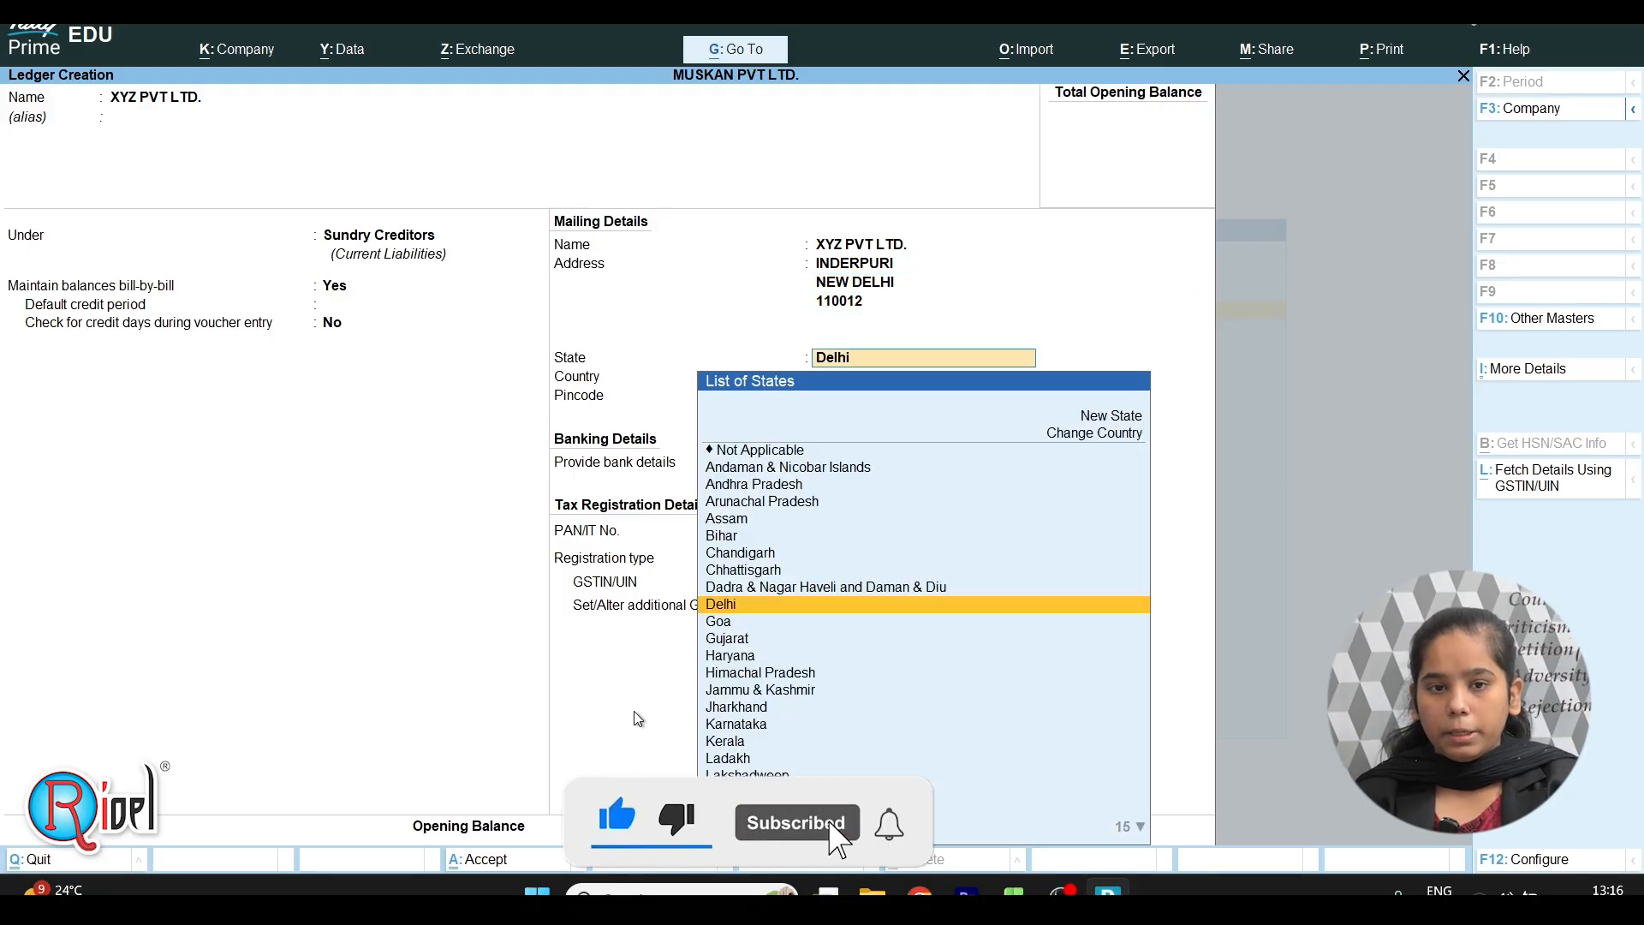
key("Return")
key("ctrl+a")
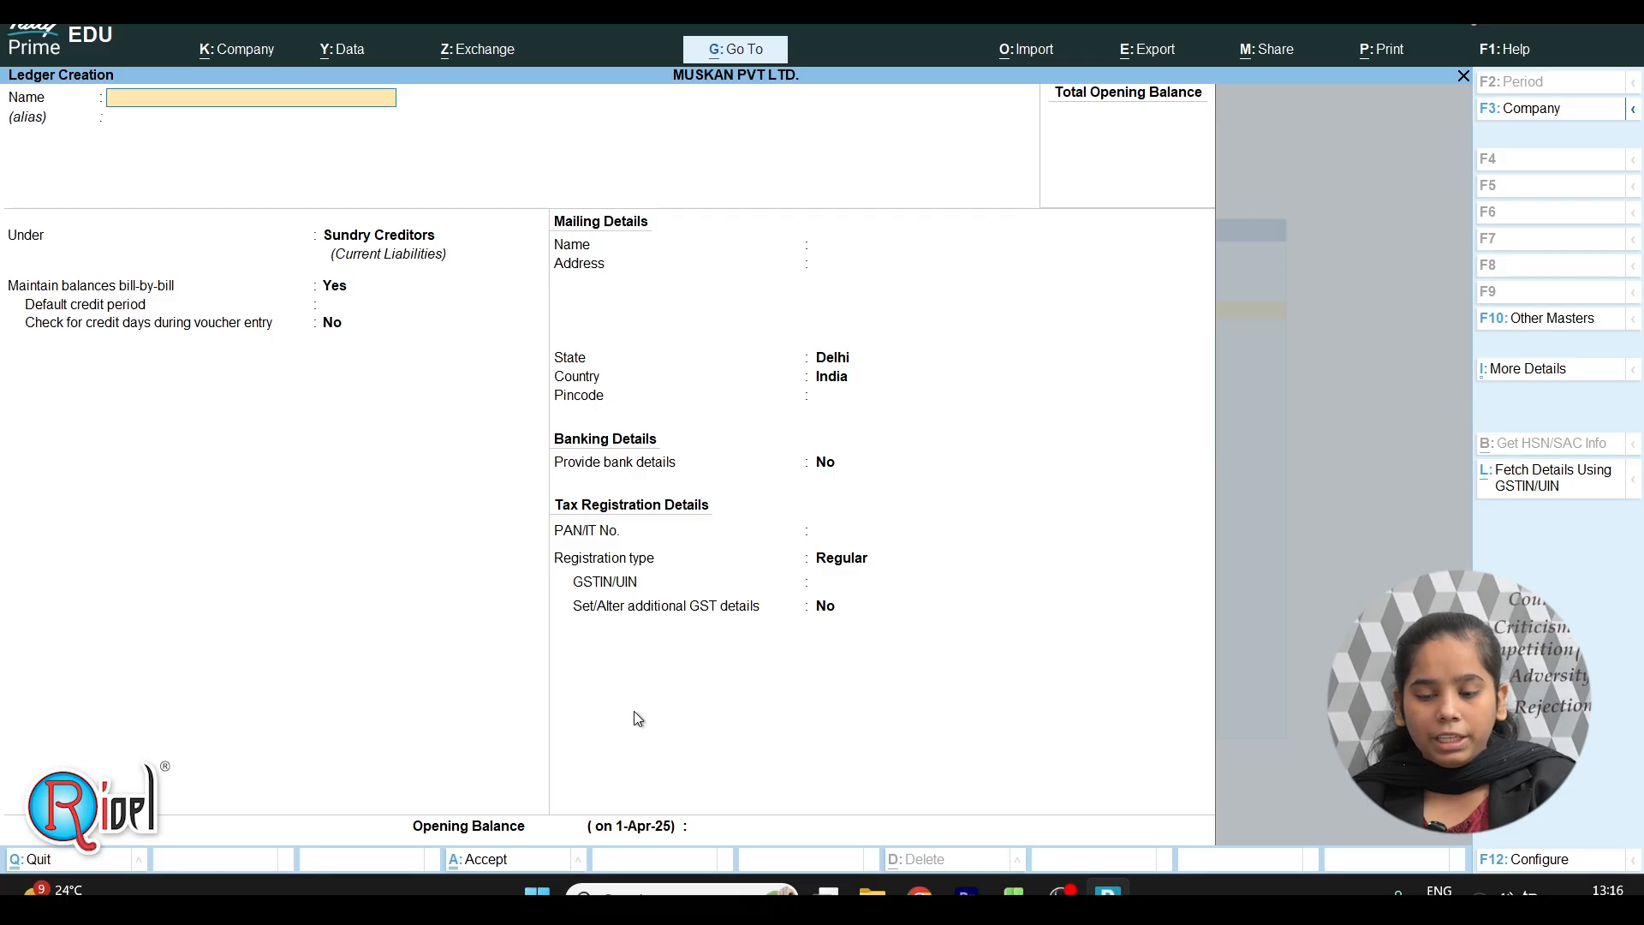
key("Escape")
- Create a stock group named MOBILE and save it
key("Return")
key("Down")
key("Down")
key("Down")
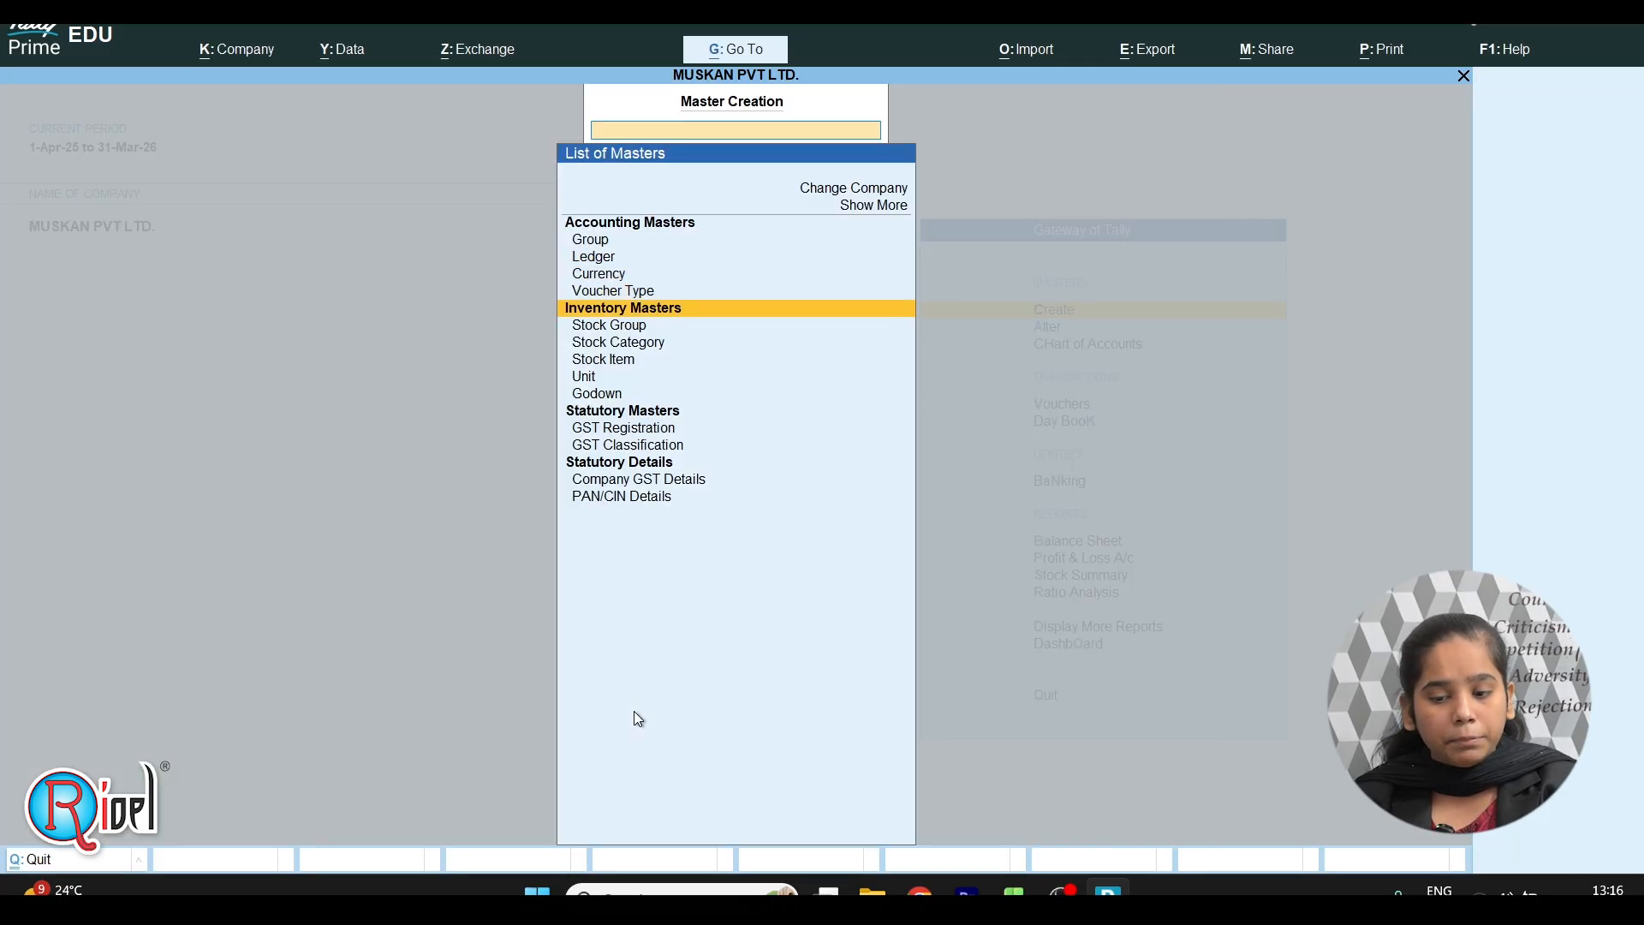
key("Down")
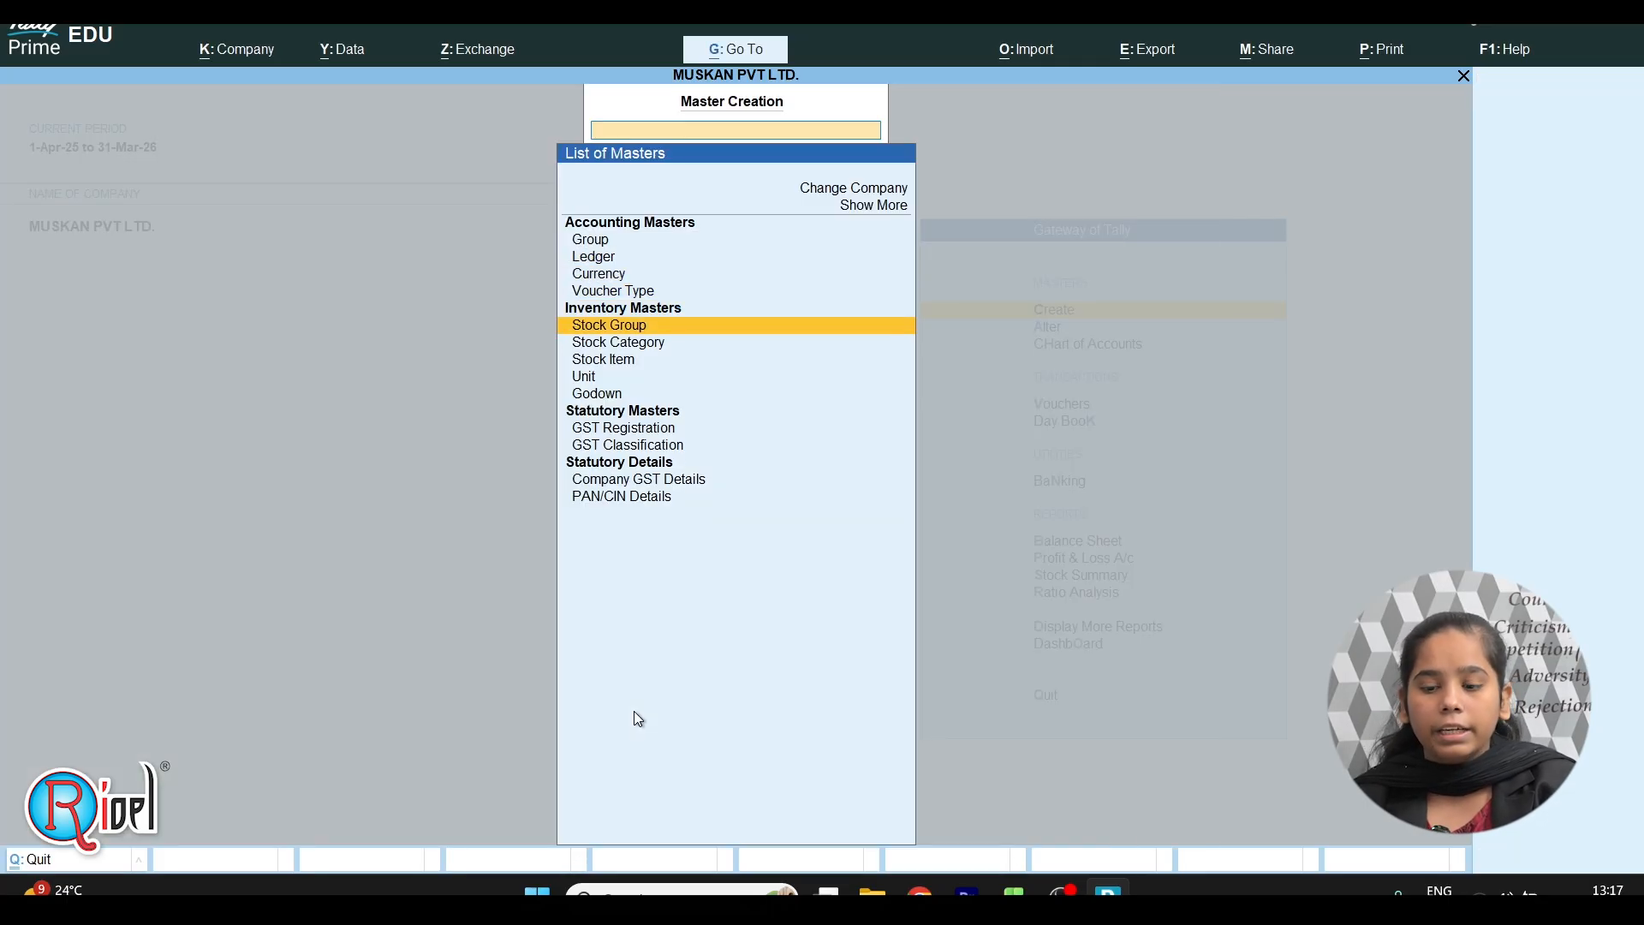
key("Down")
key("Up")
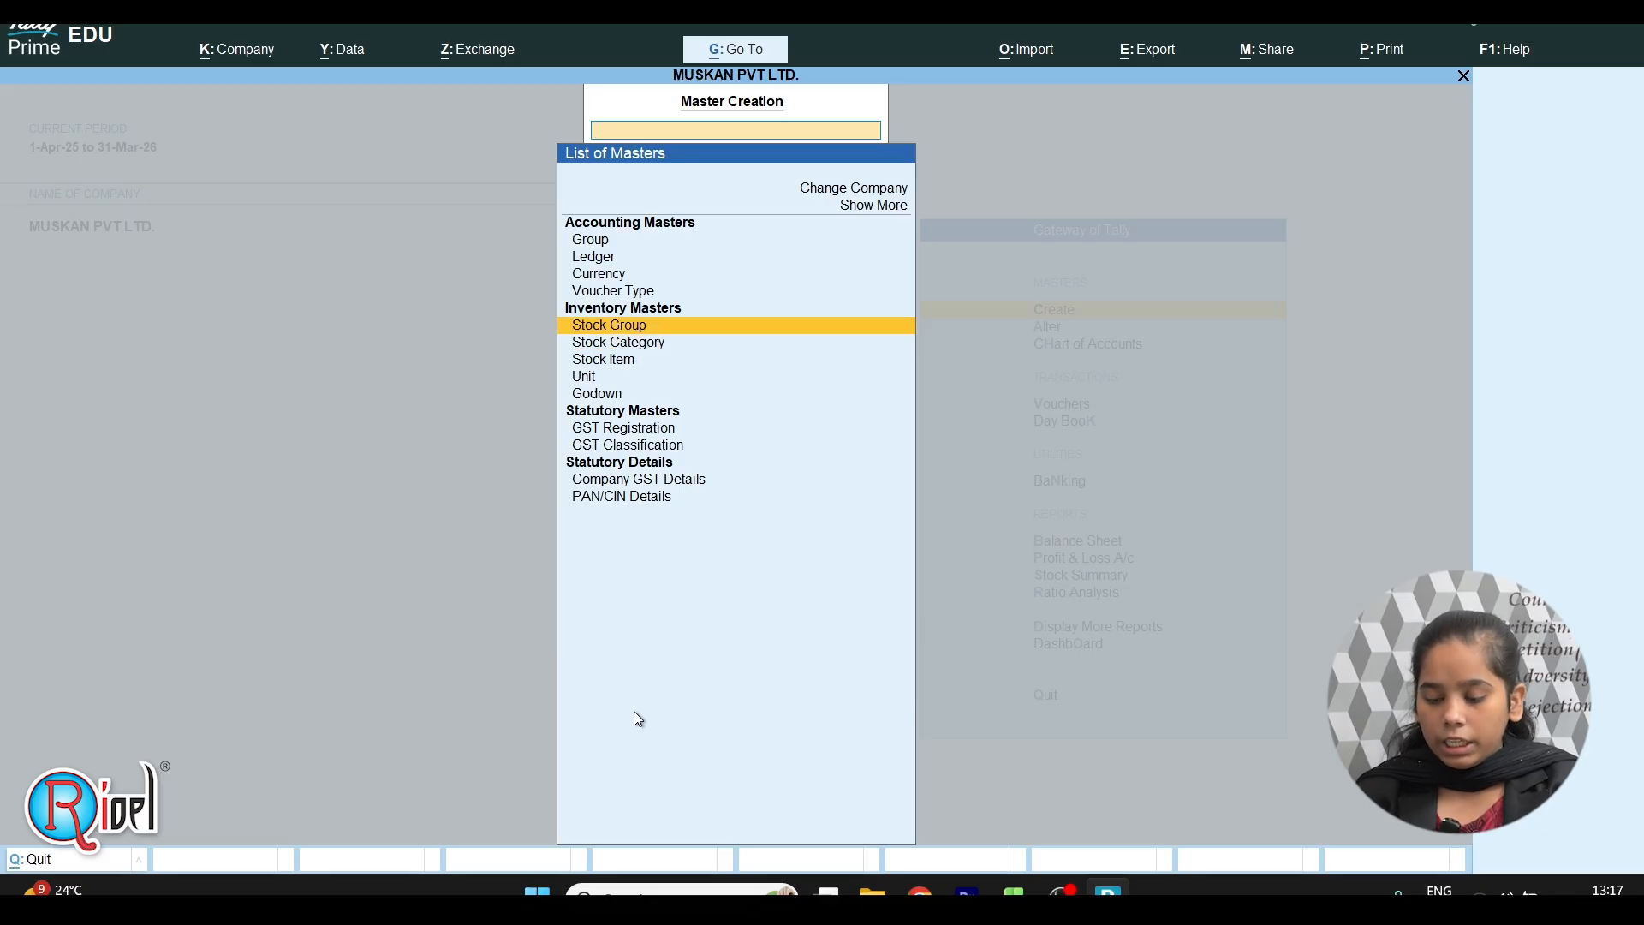
key("Return")
type("MOBILE")
key("Return")
key("ctrl+a")
key("ctrl+q")
- Create a simple unit with the symbol PCS and the unit quantity code PCS-PIECES, and save it
key("Down")
key("Down")
key("Down")
key("Return")
type("PCS")
key("Return")
key("Return")
type("PC")
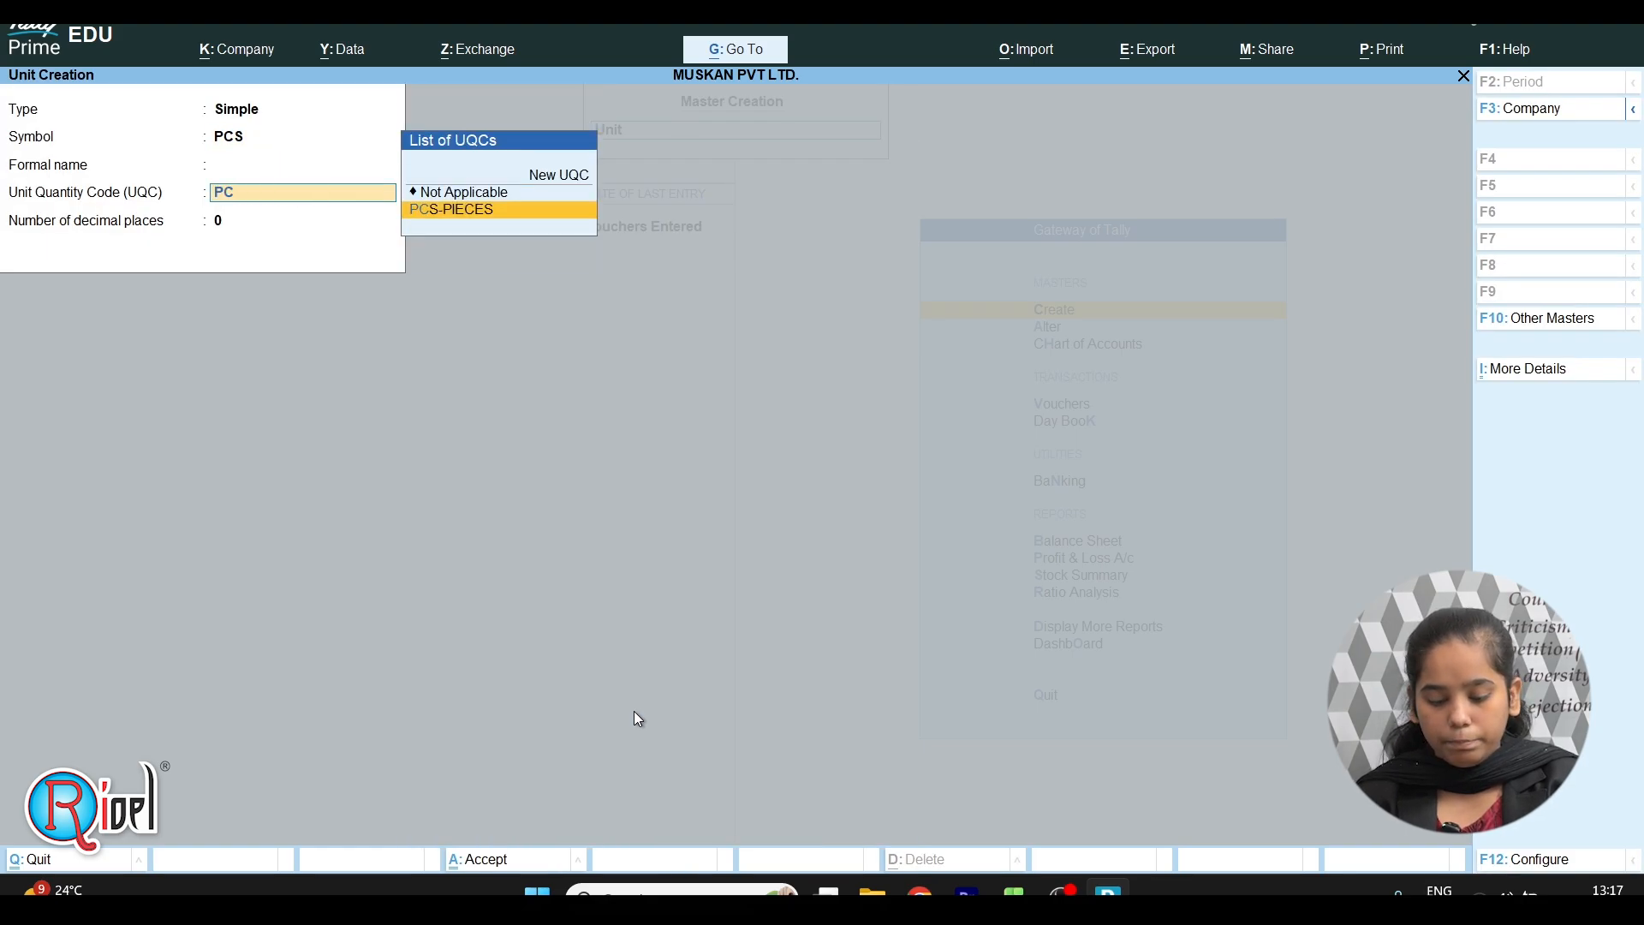
key("Return")
key("ctrl+a")
key("ctrl+q")
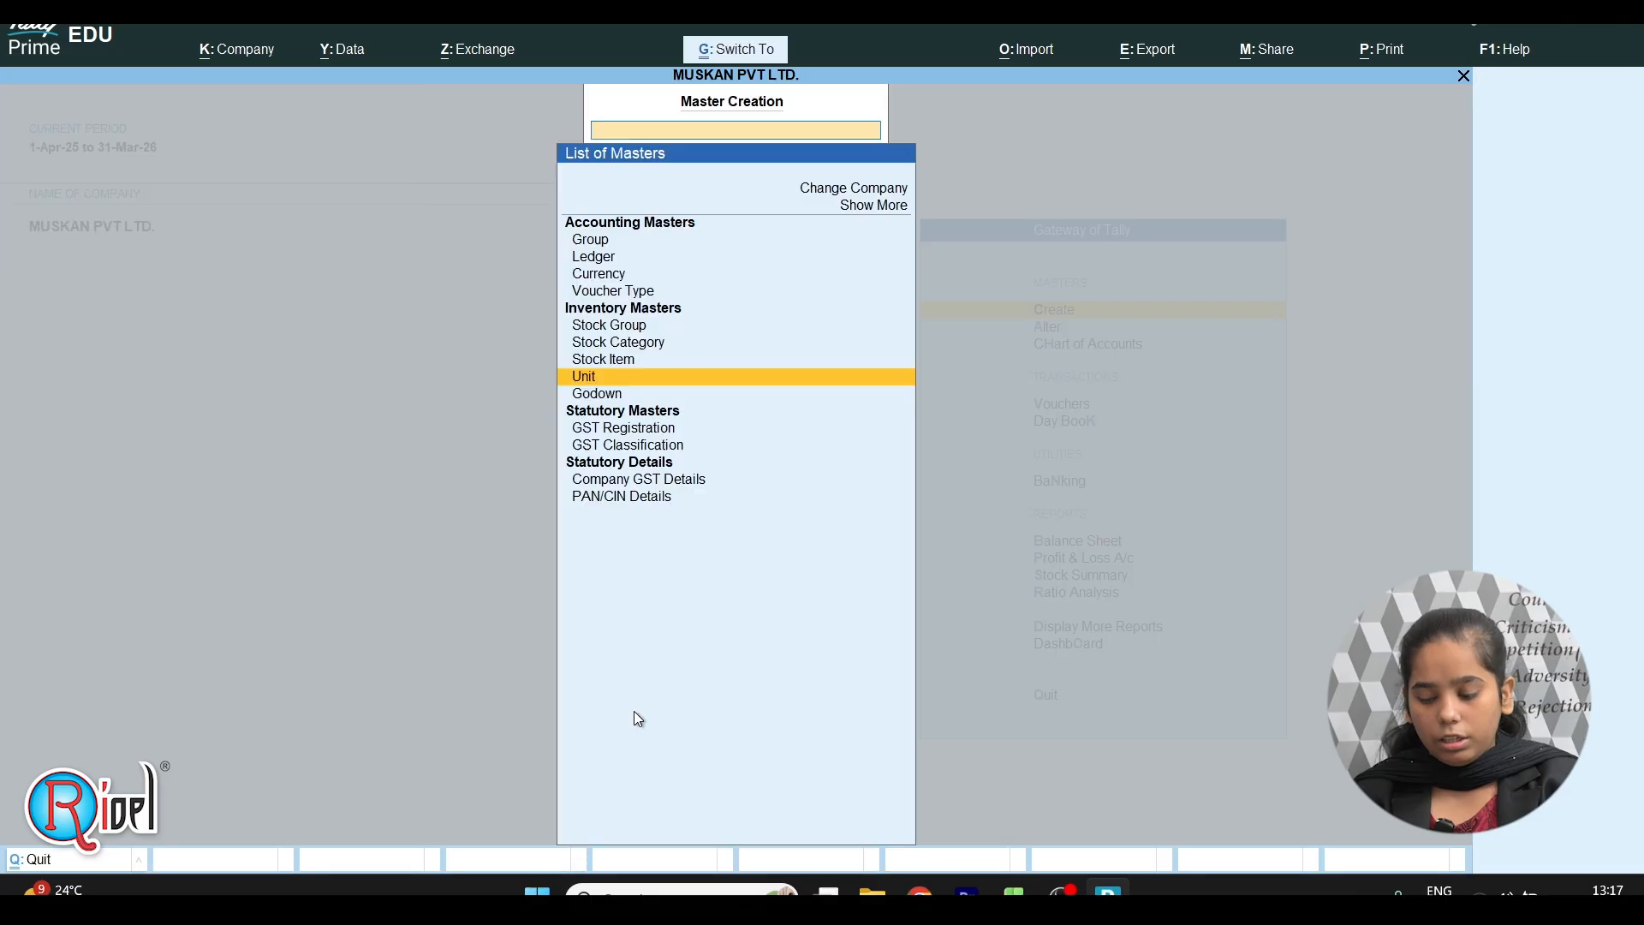
- Start a stock item named VIVO V9 PRO under the MOBILE stock group with PCS as its unit
key("Up")
key("Return")
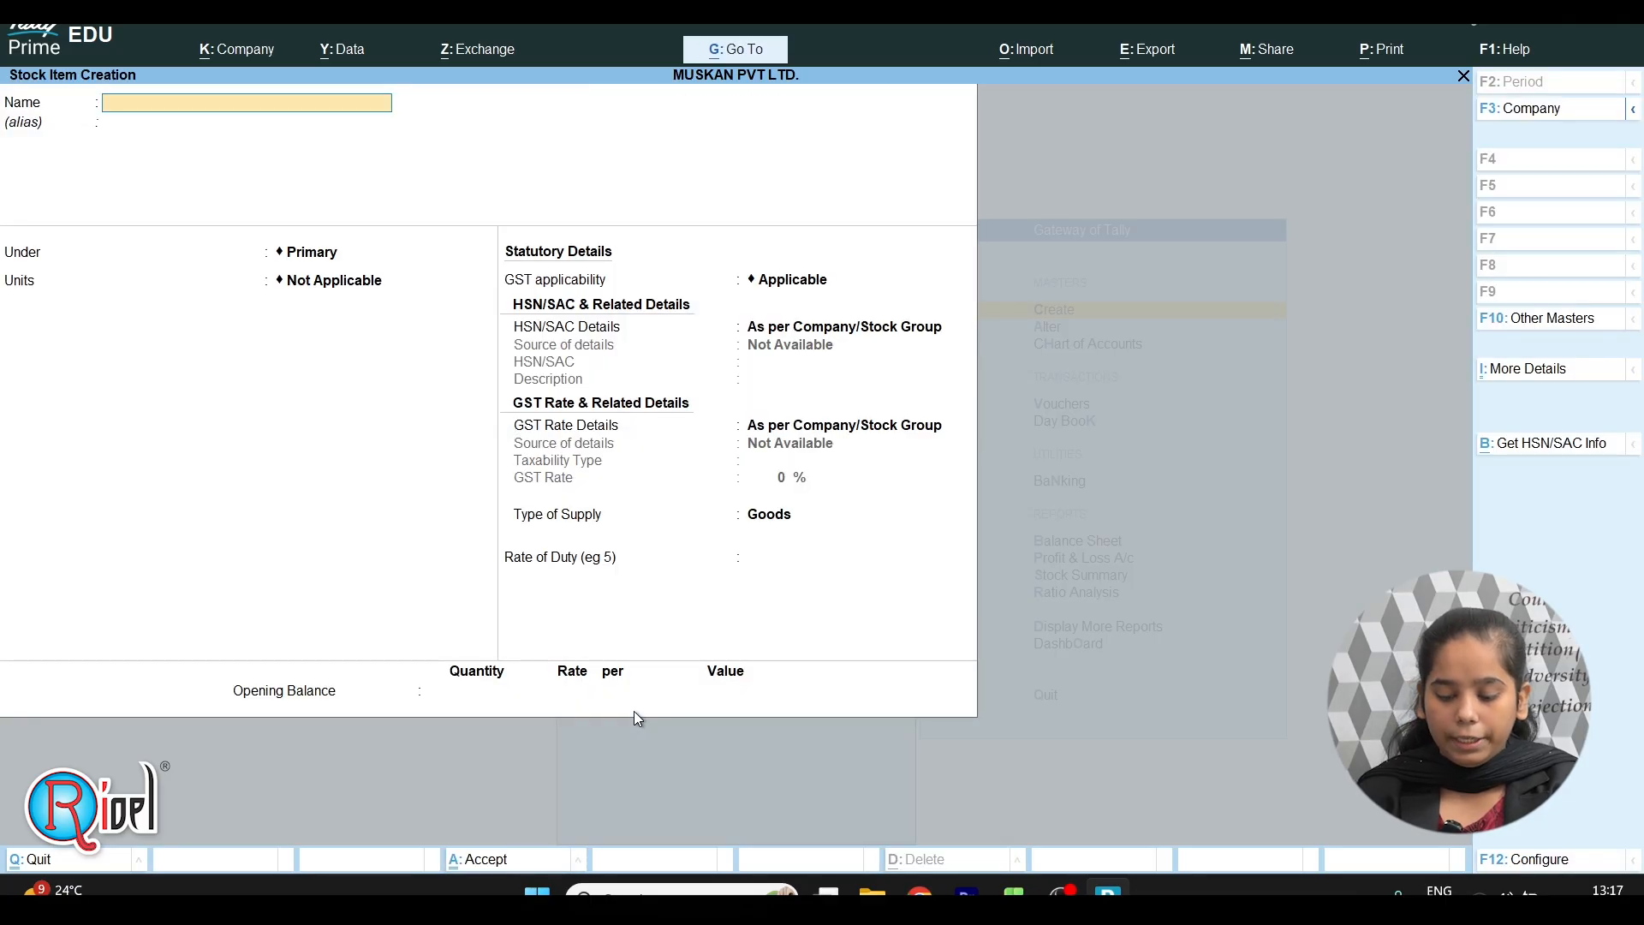
type("VIVO V9 PRO")
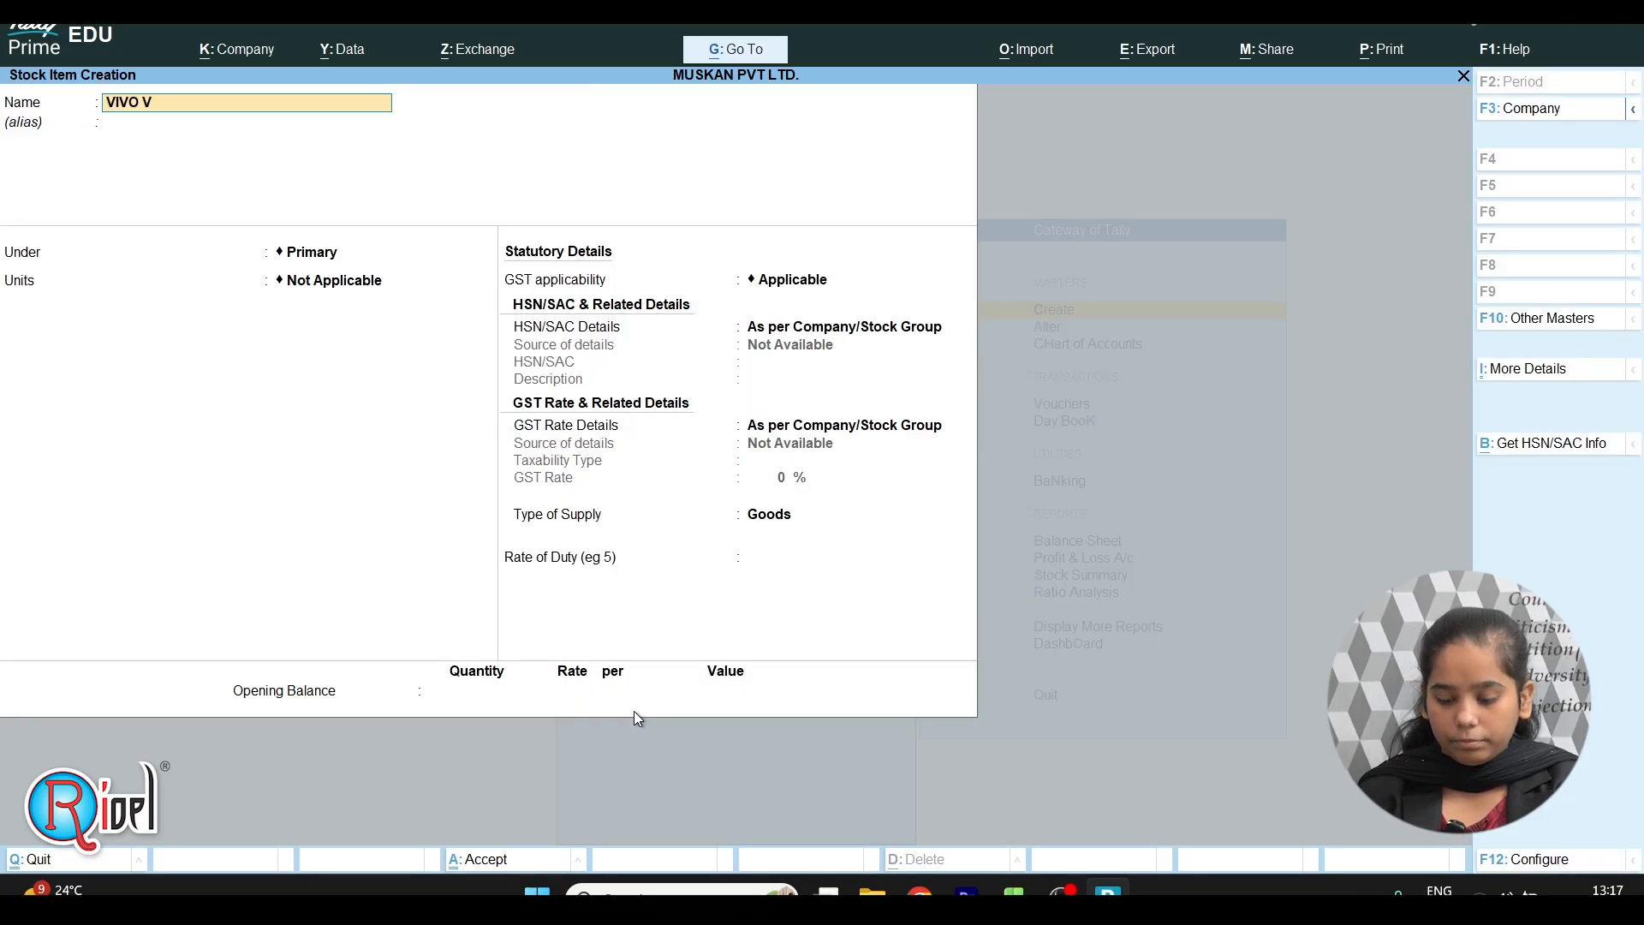
key("Return")
key("Return")
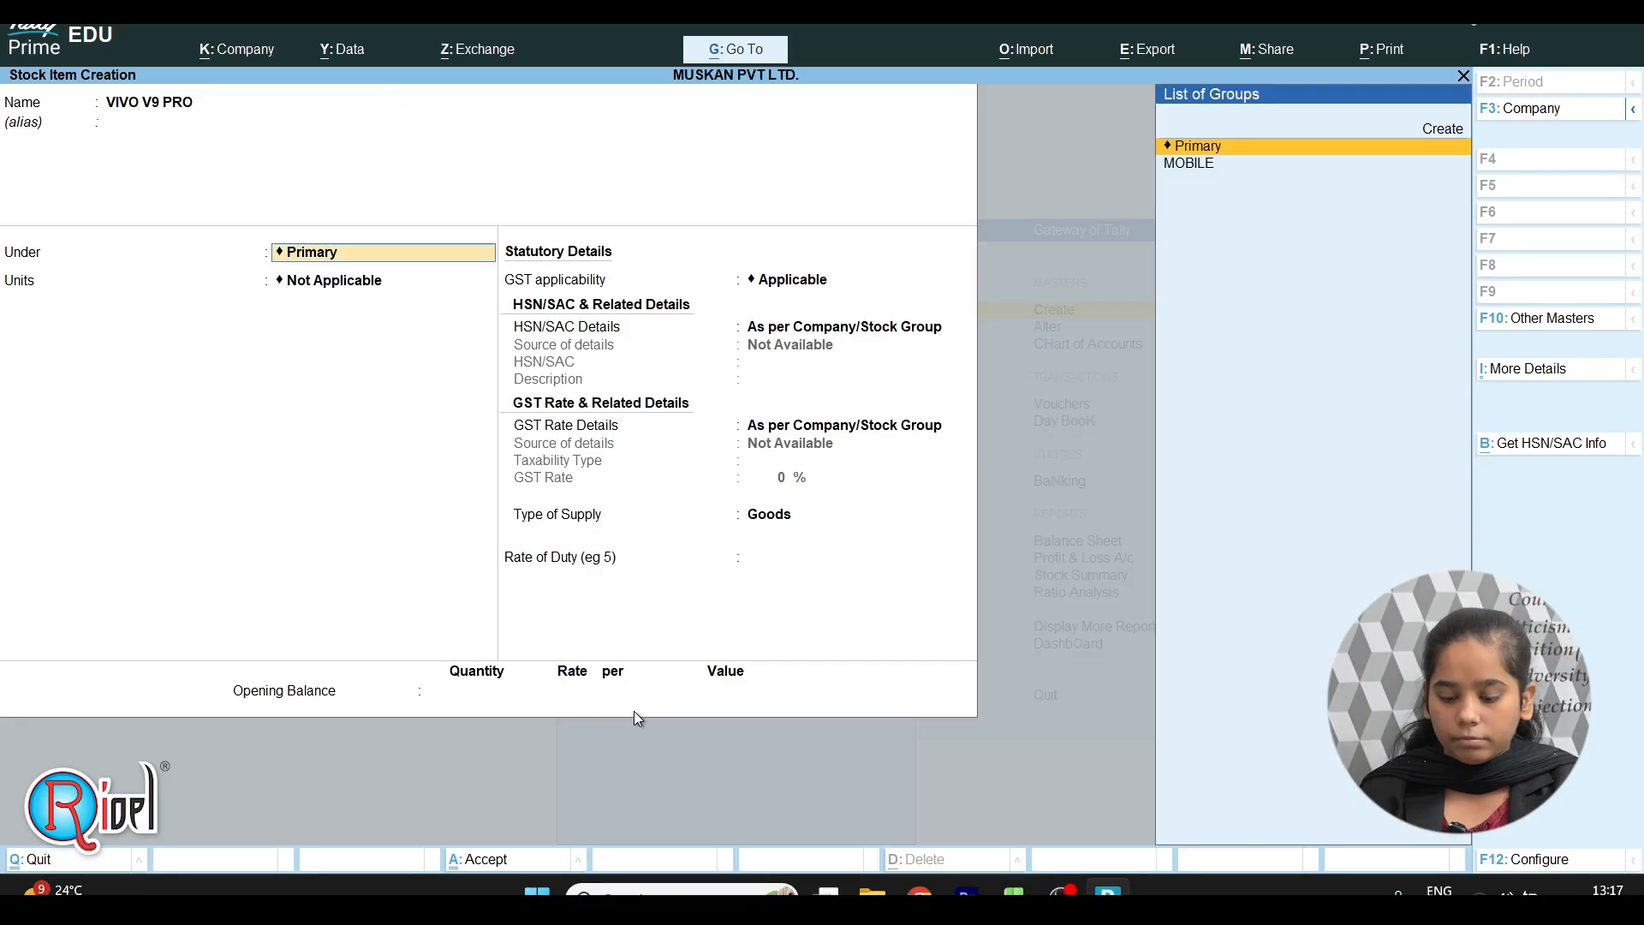
type("MOBI")
key("Return")
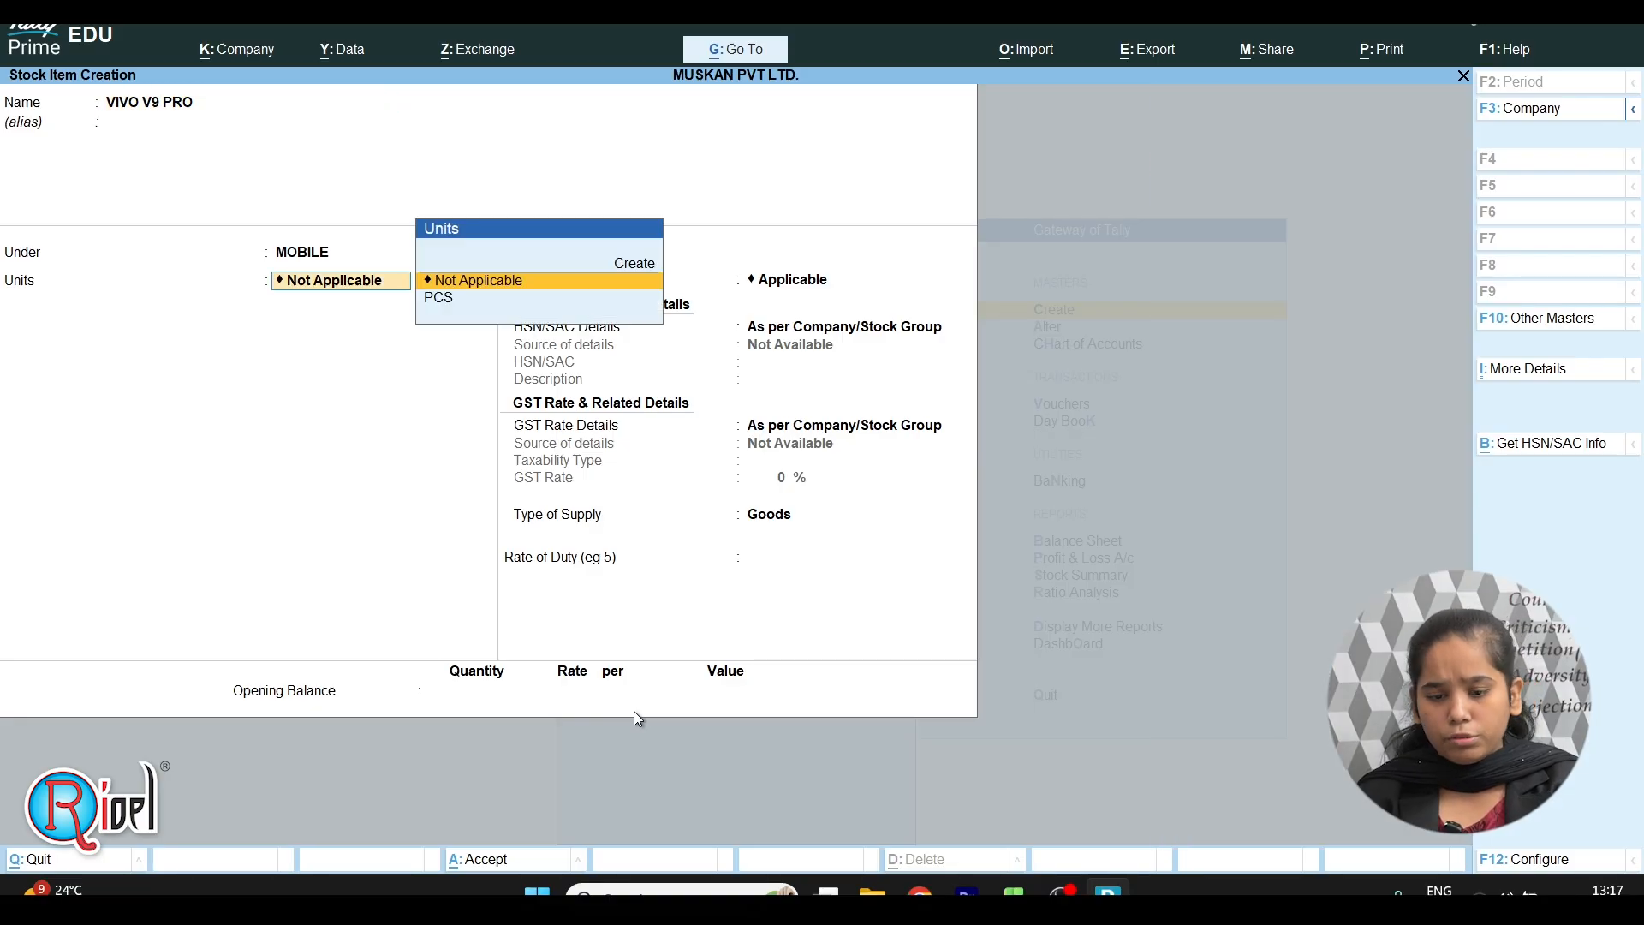
key("Down")
key("Return")
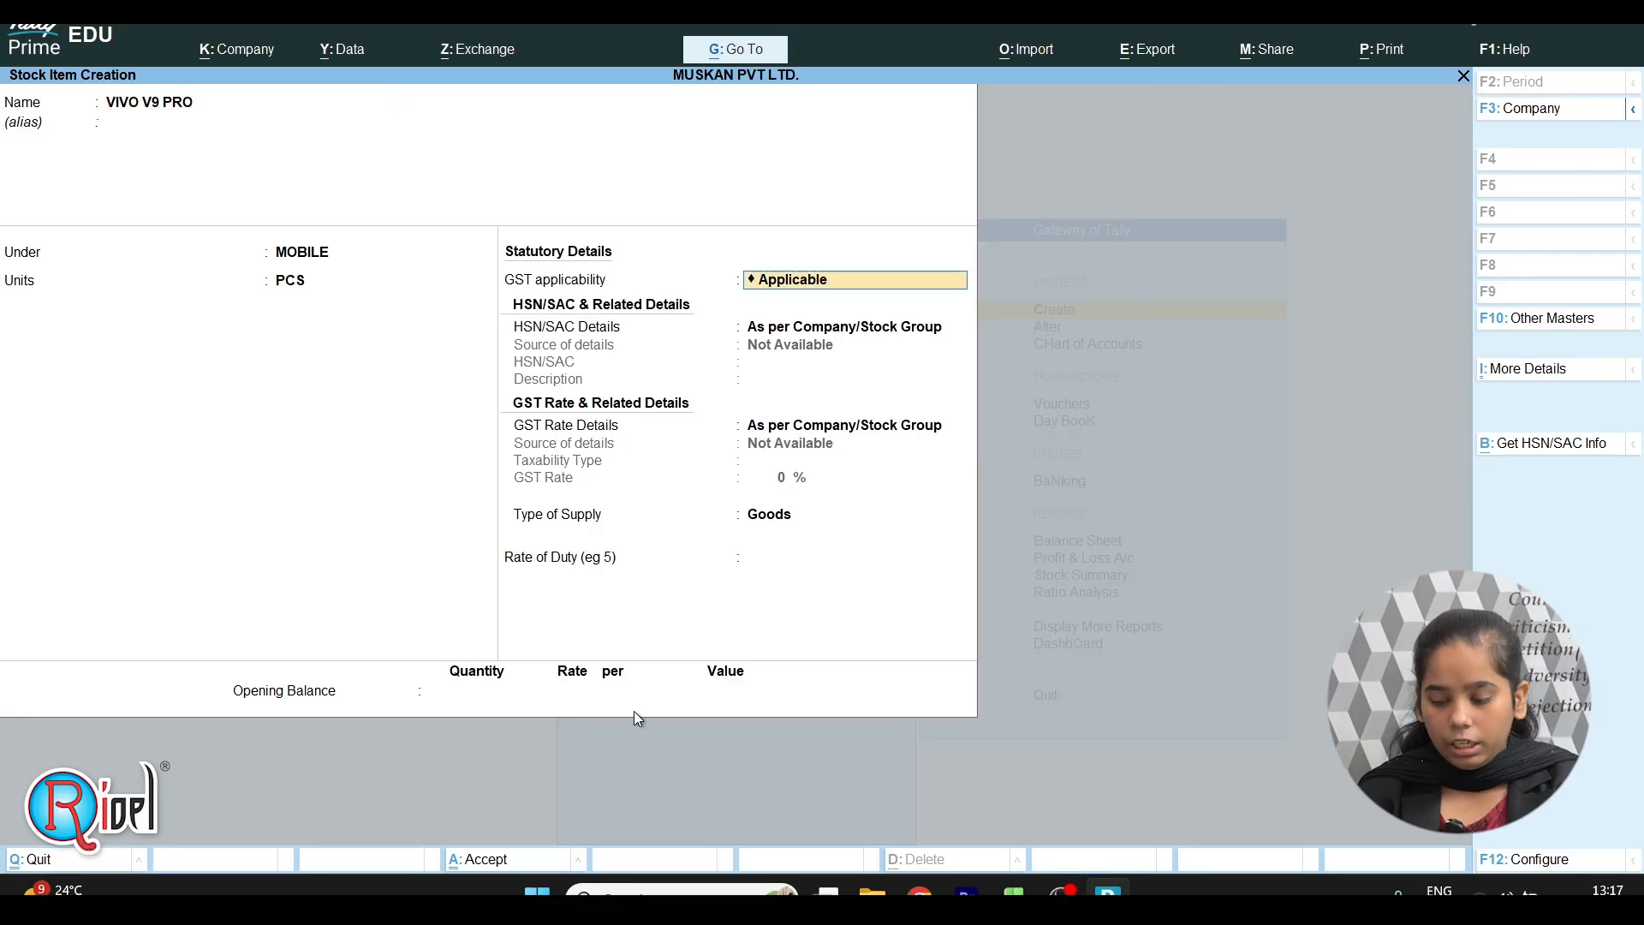
- Keep GST applicable, the HSN/SAC and rate details as per company/stock group and Goods as supply type, save the stock item and leave master creation
key("Return")
key("Return")
key("Return")
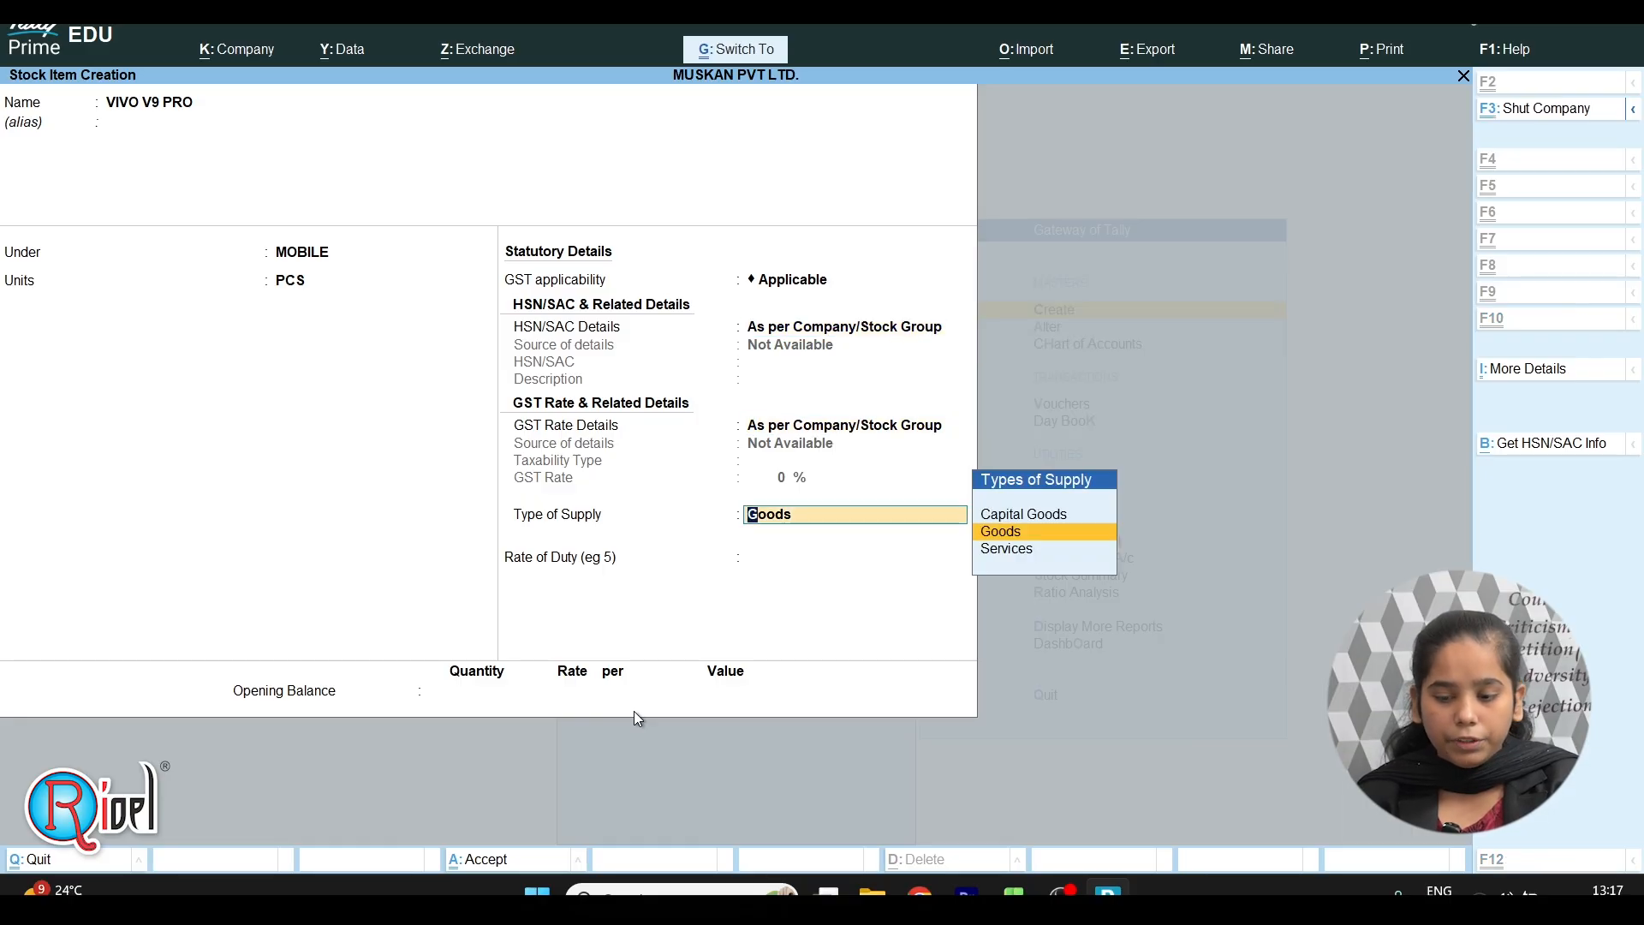
key("ctrl+a")
key("Escape")
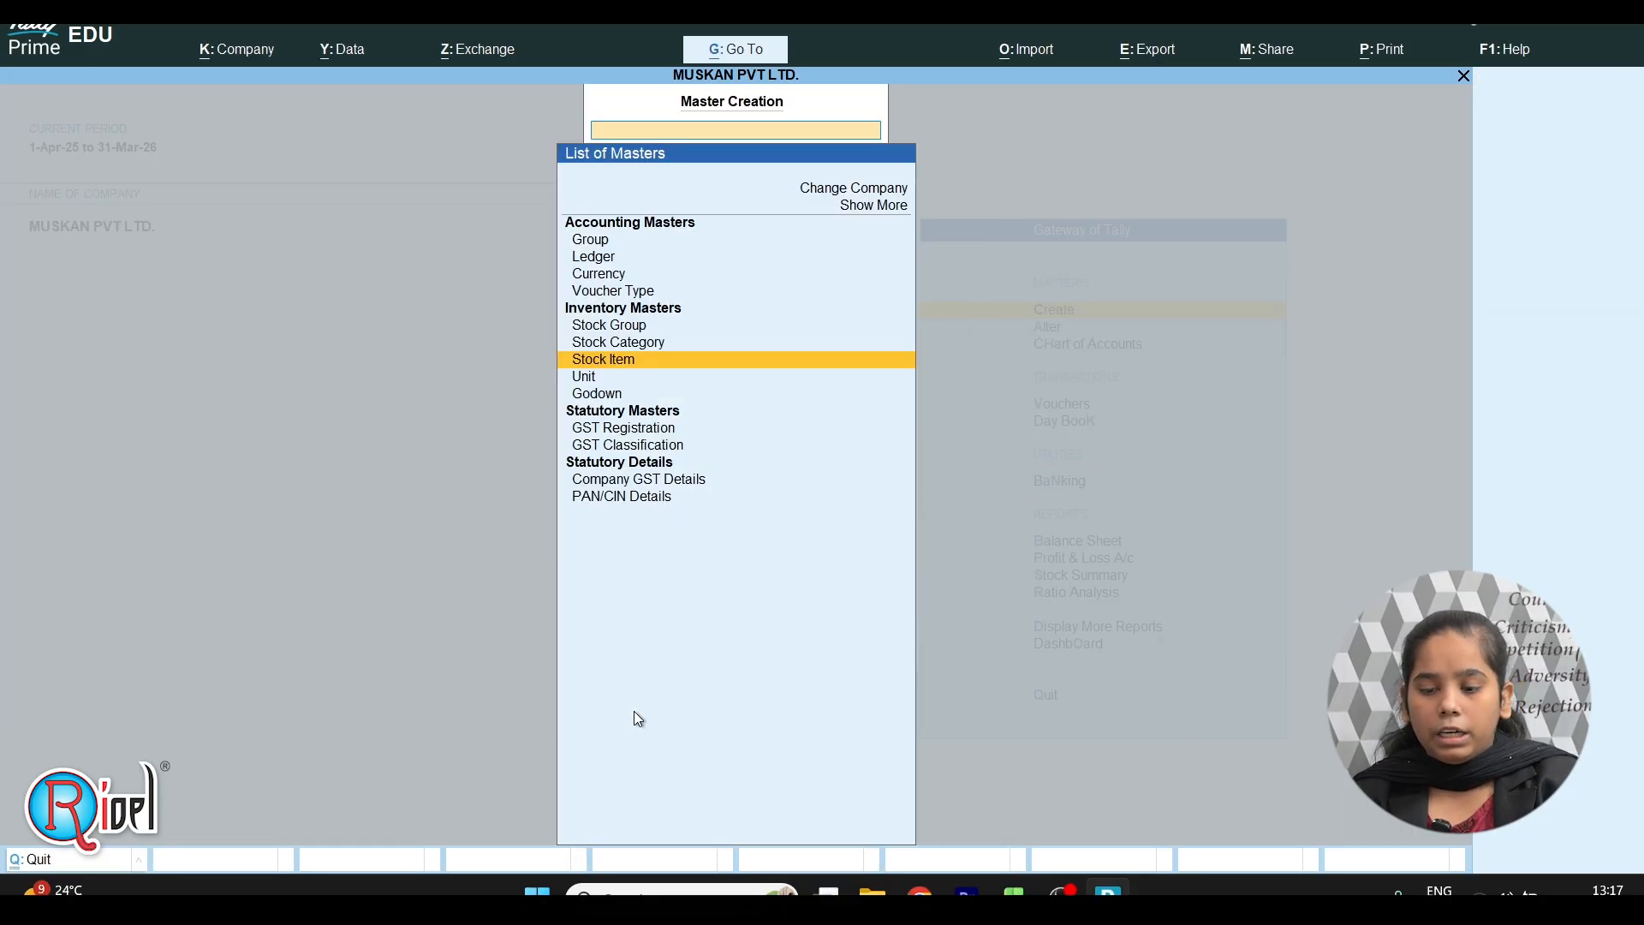
key("Escape")
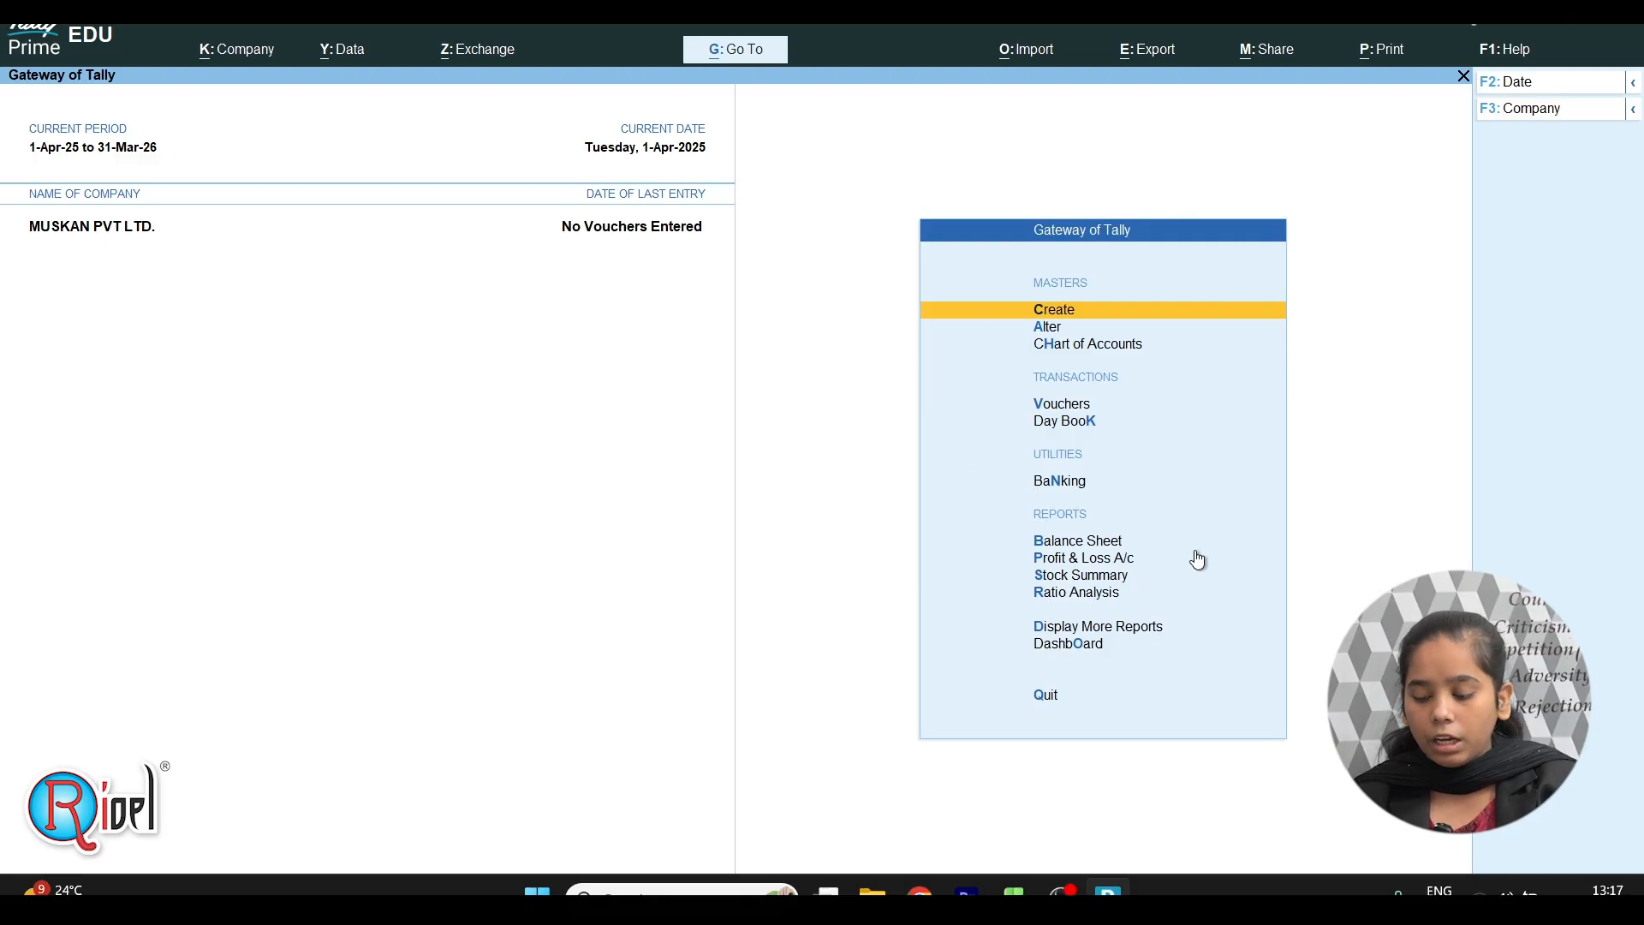
- Start a Purchase voucher and enter 2345 as the supplier invoice number
key("Down")
key("Down")
key("Down")
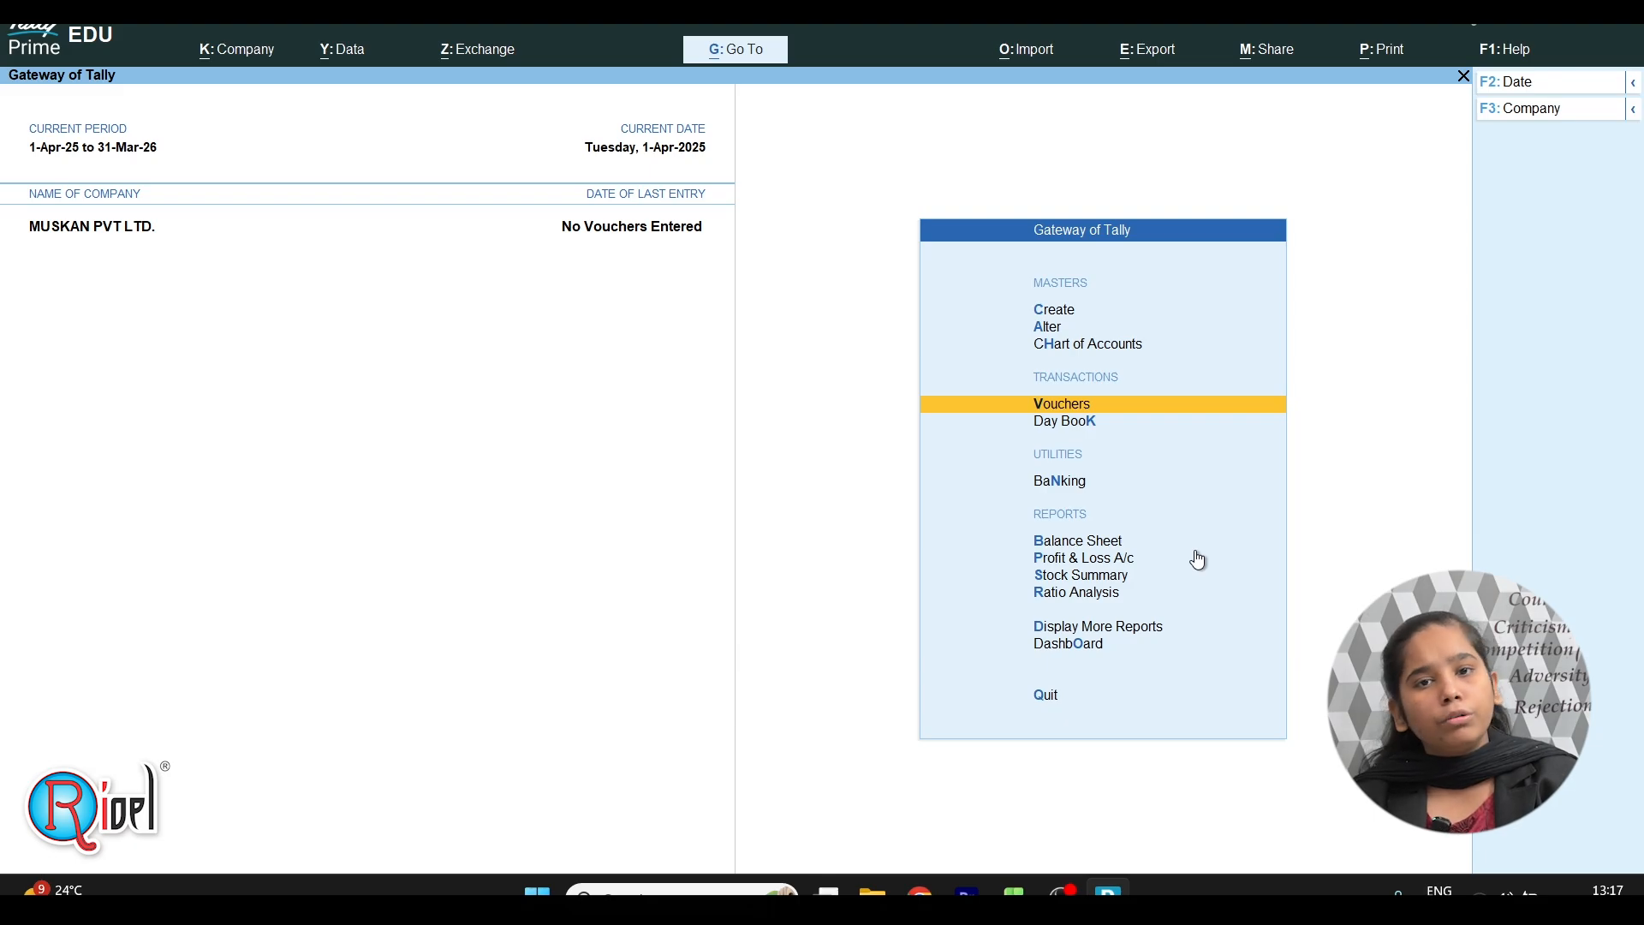
key("Down")
key("Up")
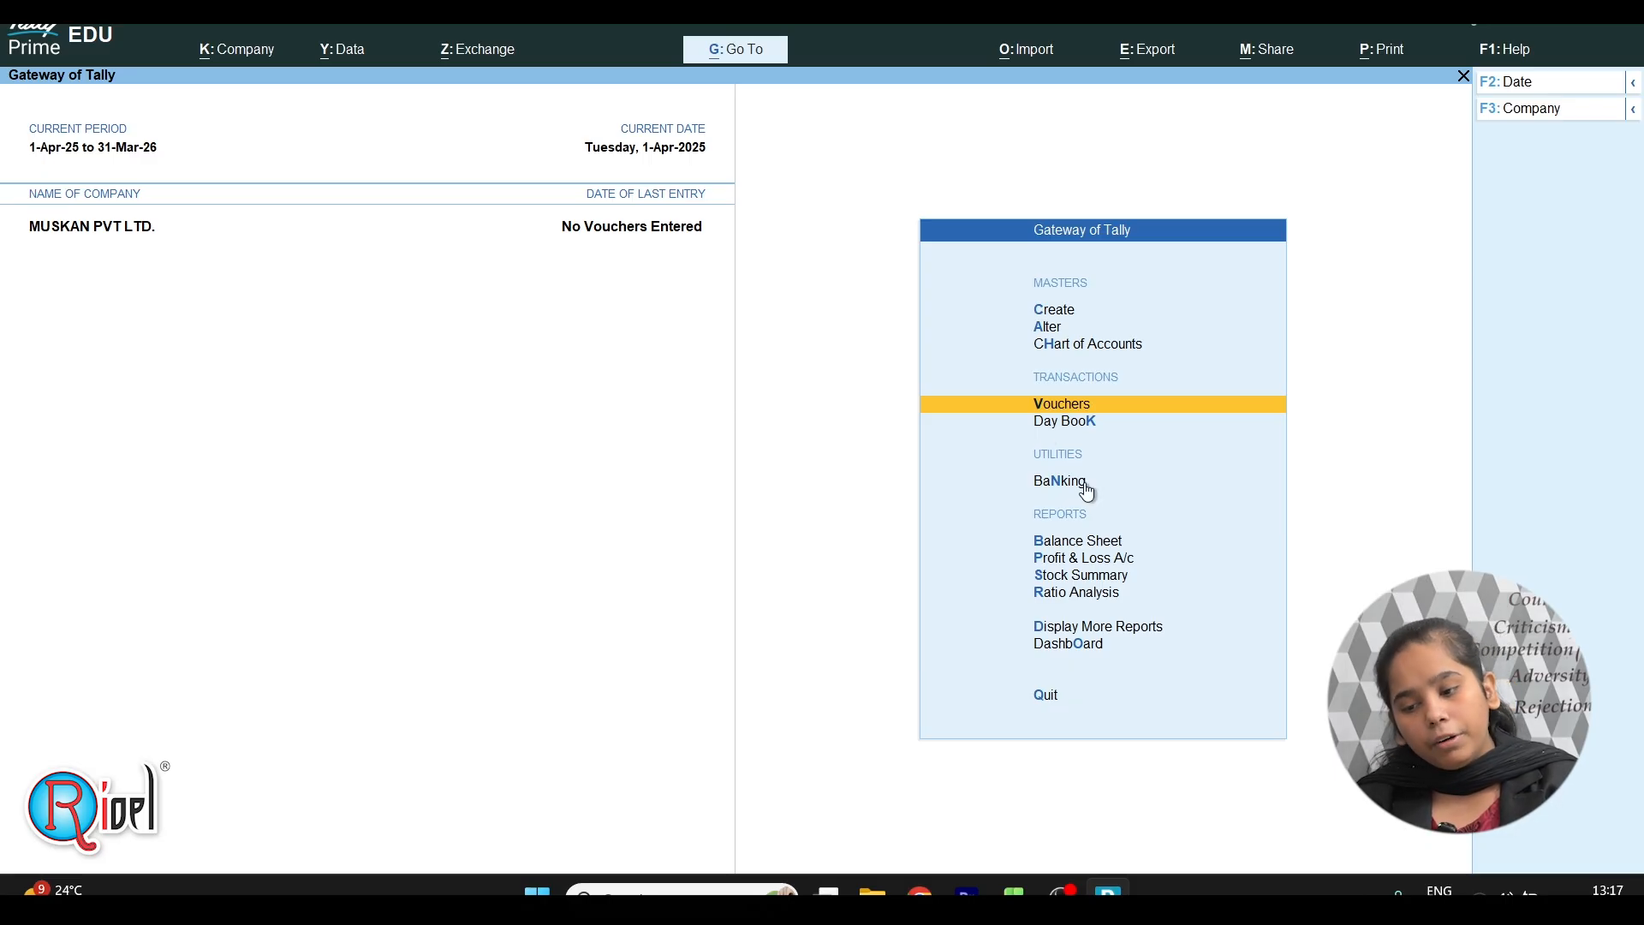
left_click(1097, 408)
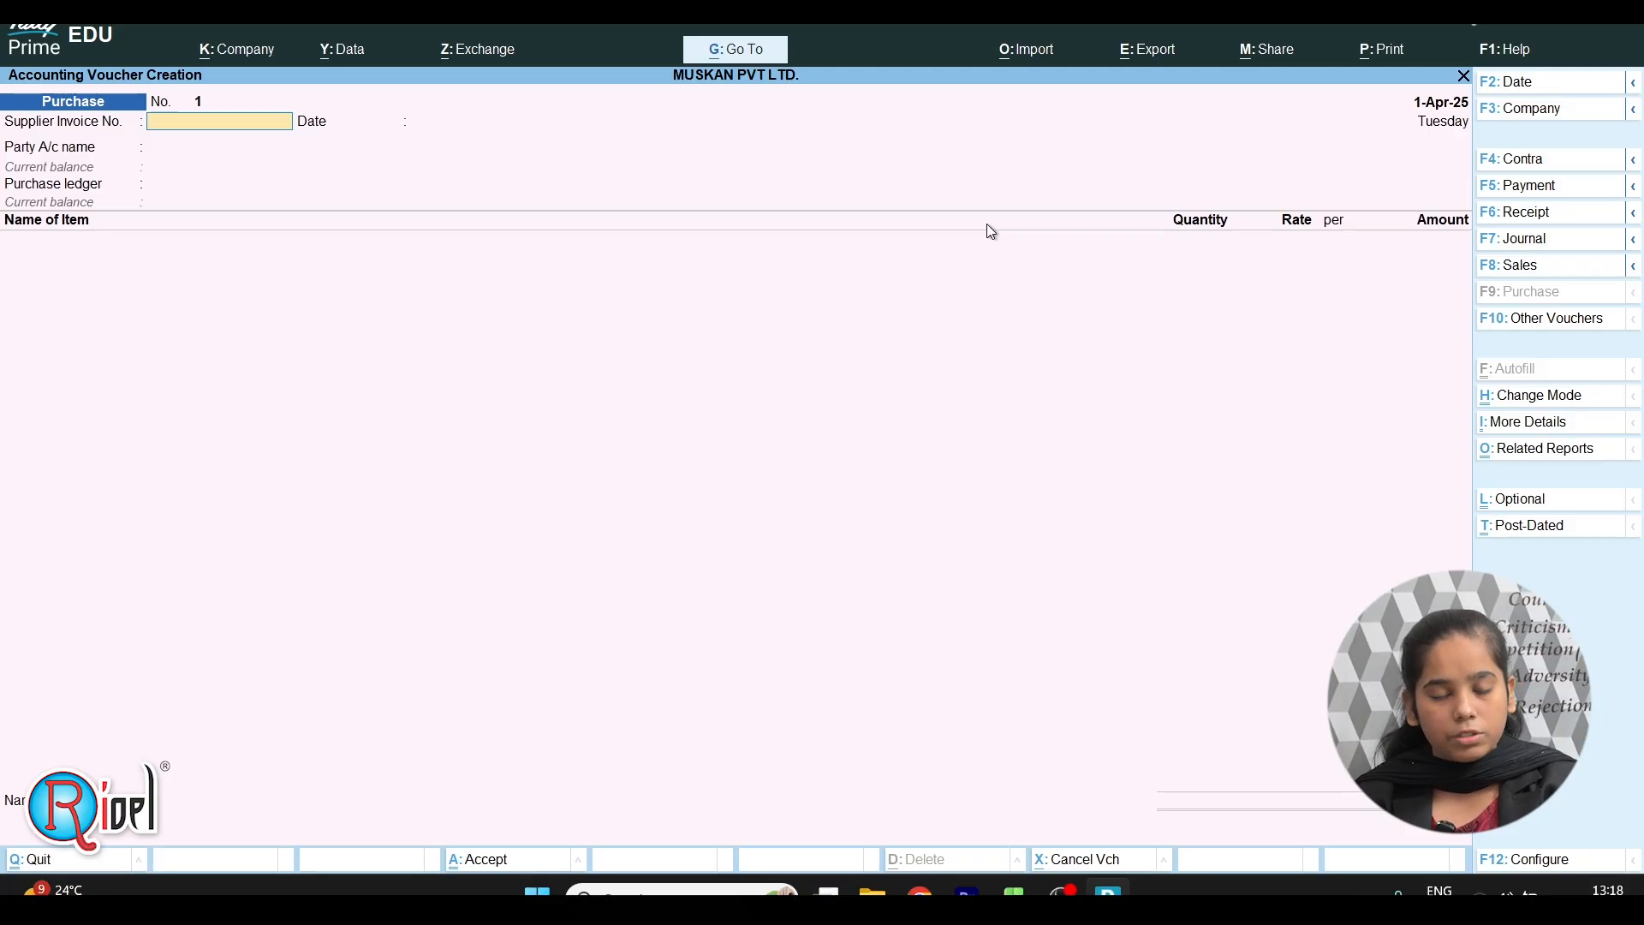
left_click(1527, 237)
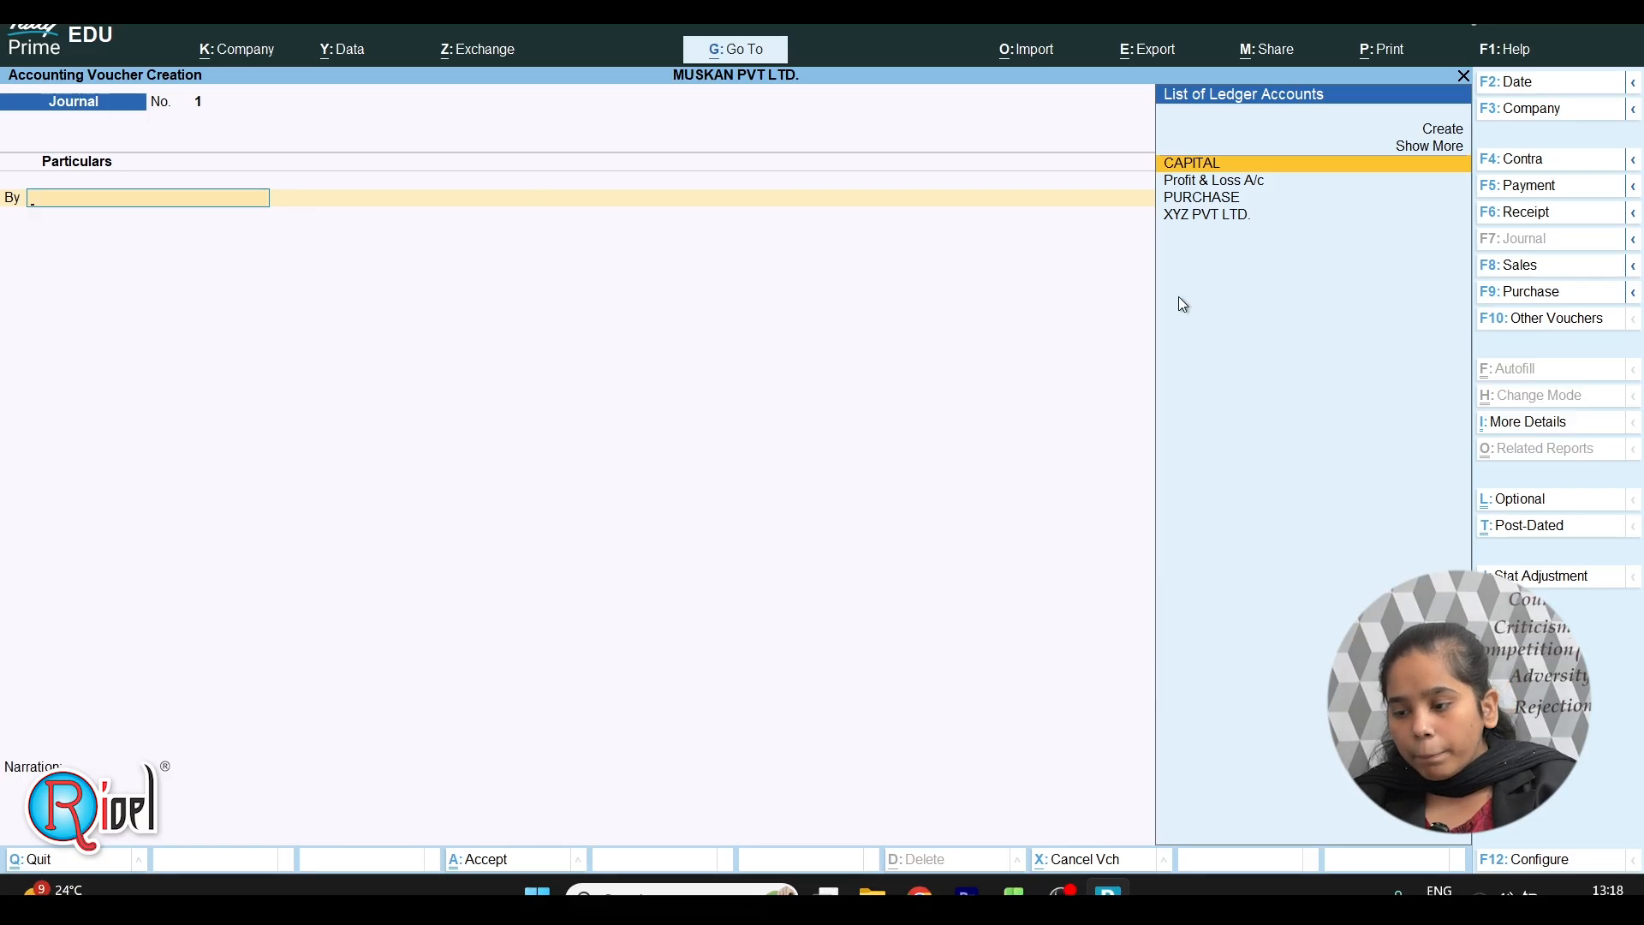
left_click(1489, 296)
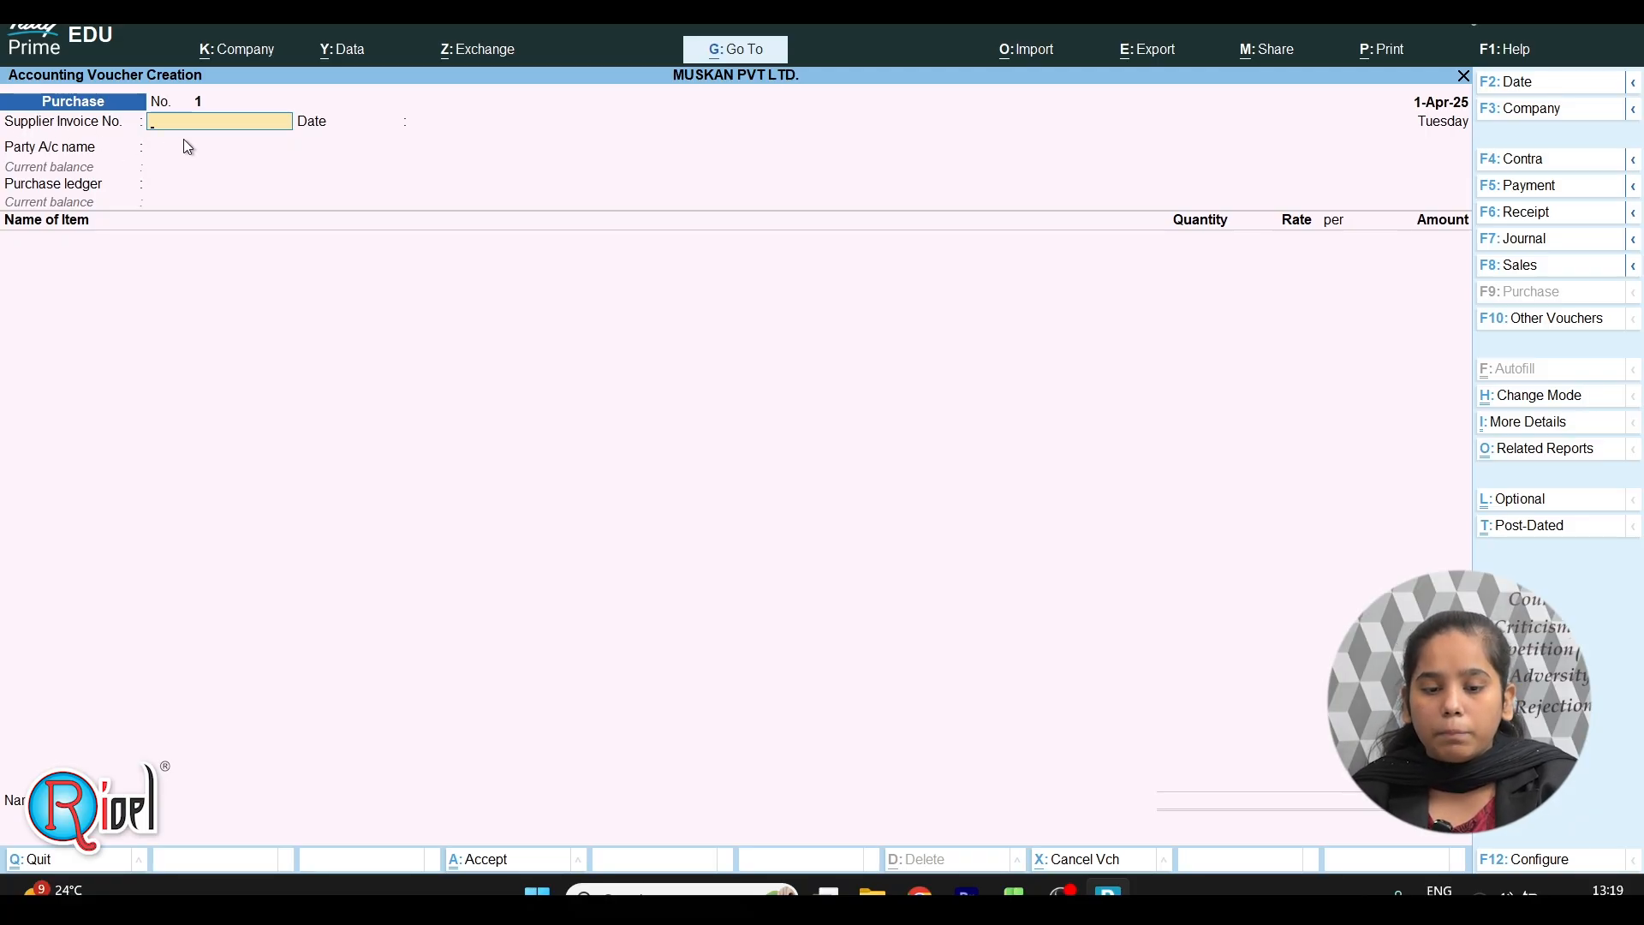
type("2345")
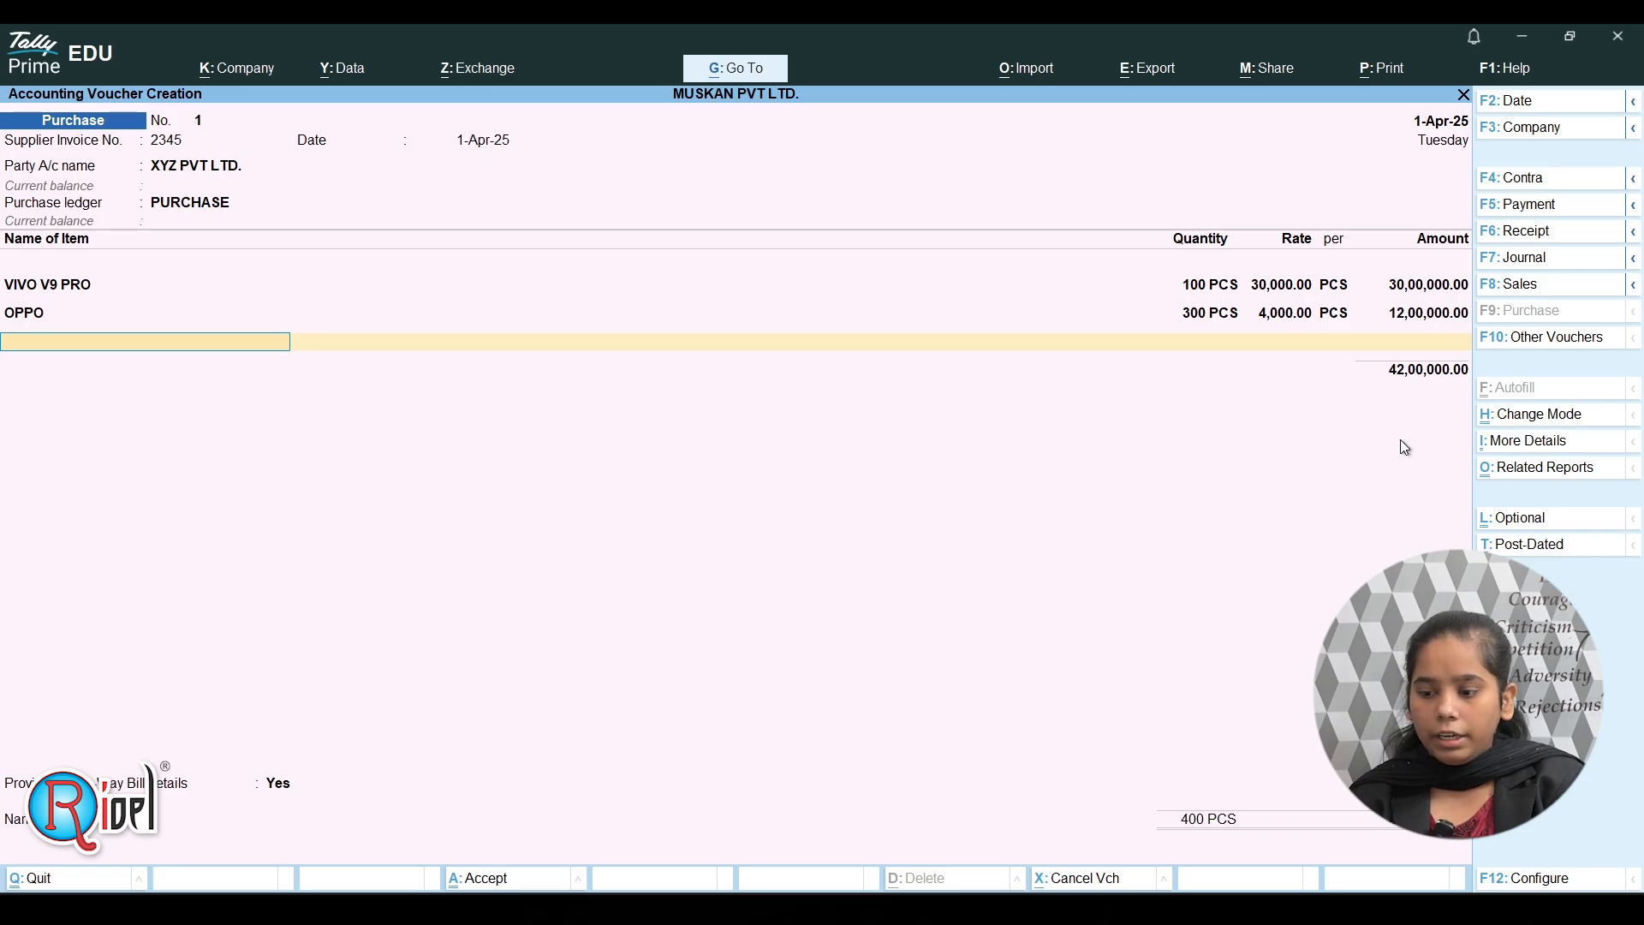
- End the purchase voucher's item list after OPPO and start creating a new ledger for the line below the items
key("Return")
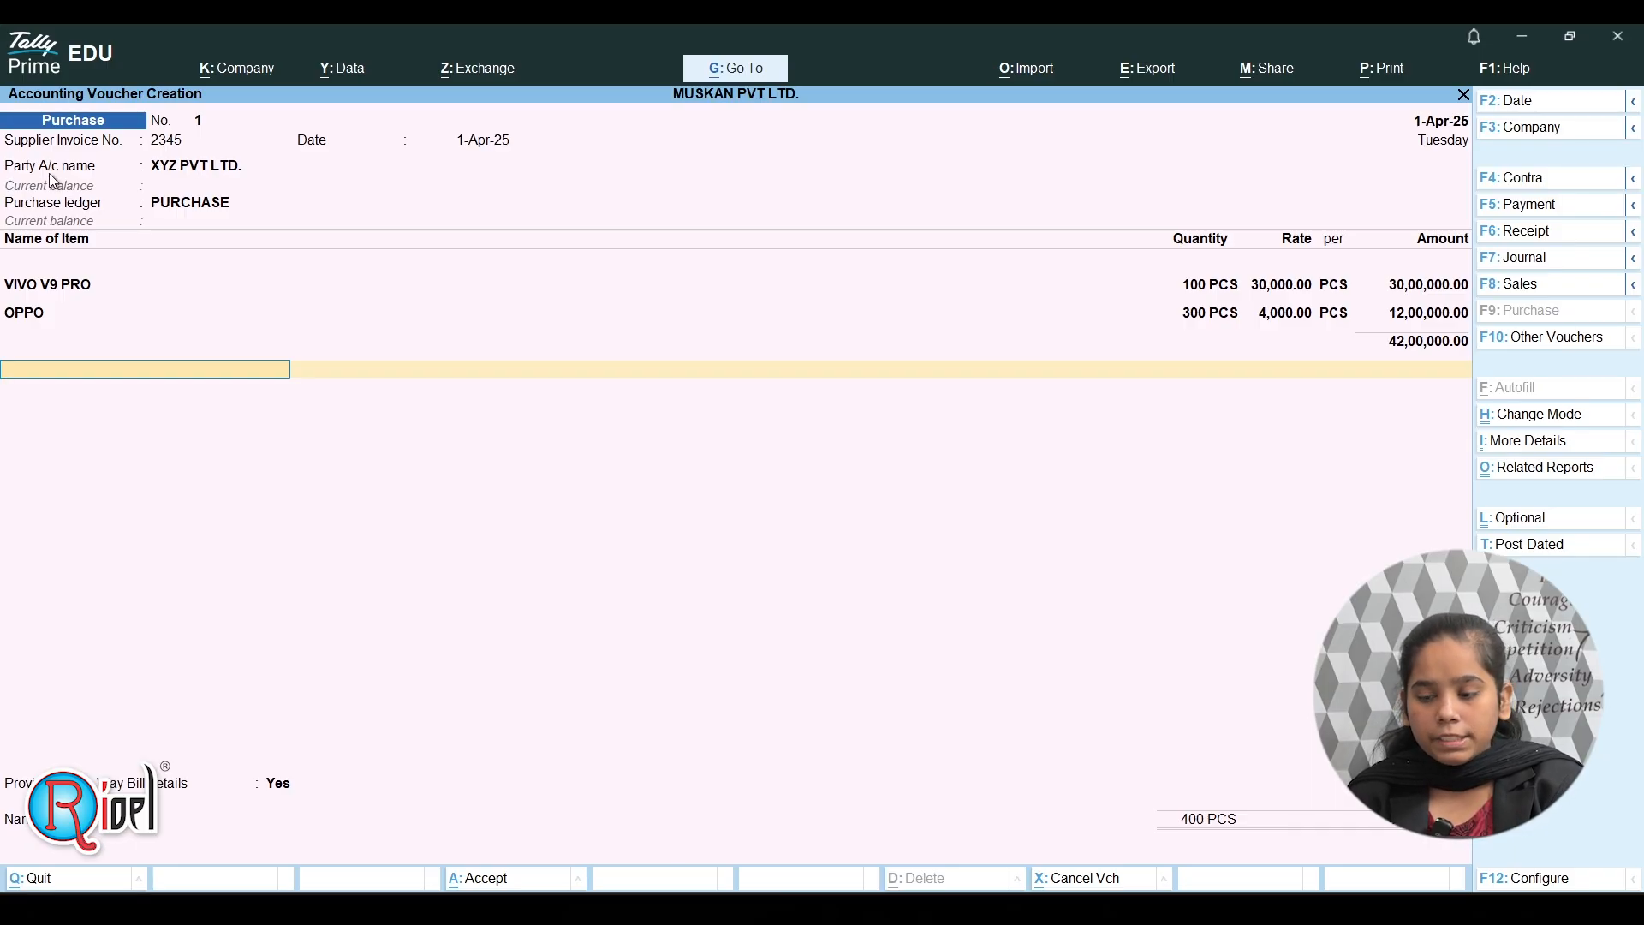
key("Down")
key("Down")
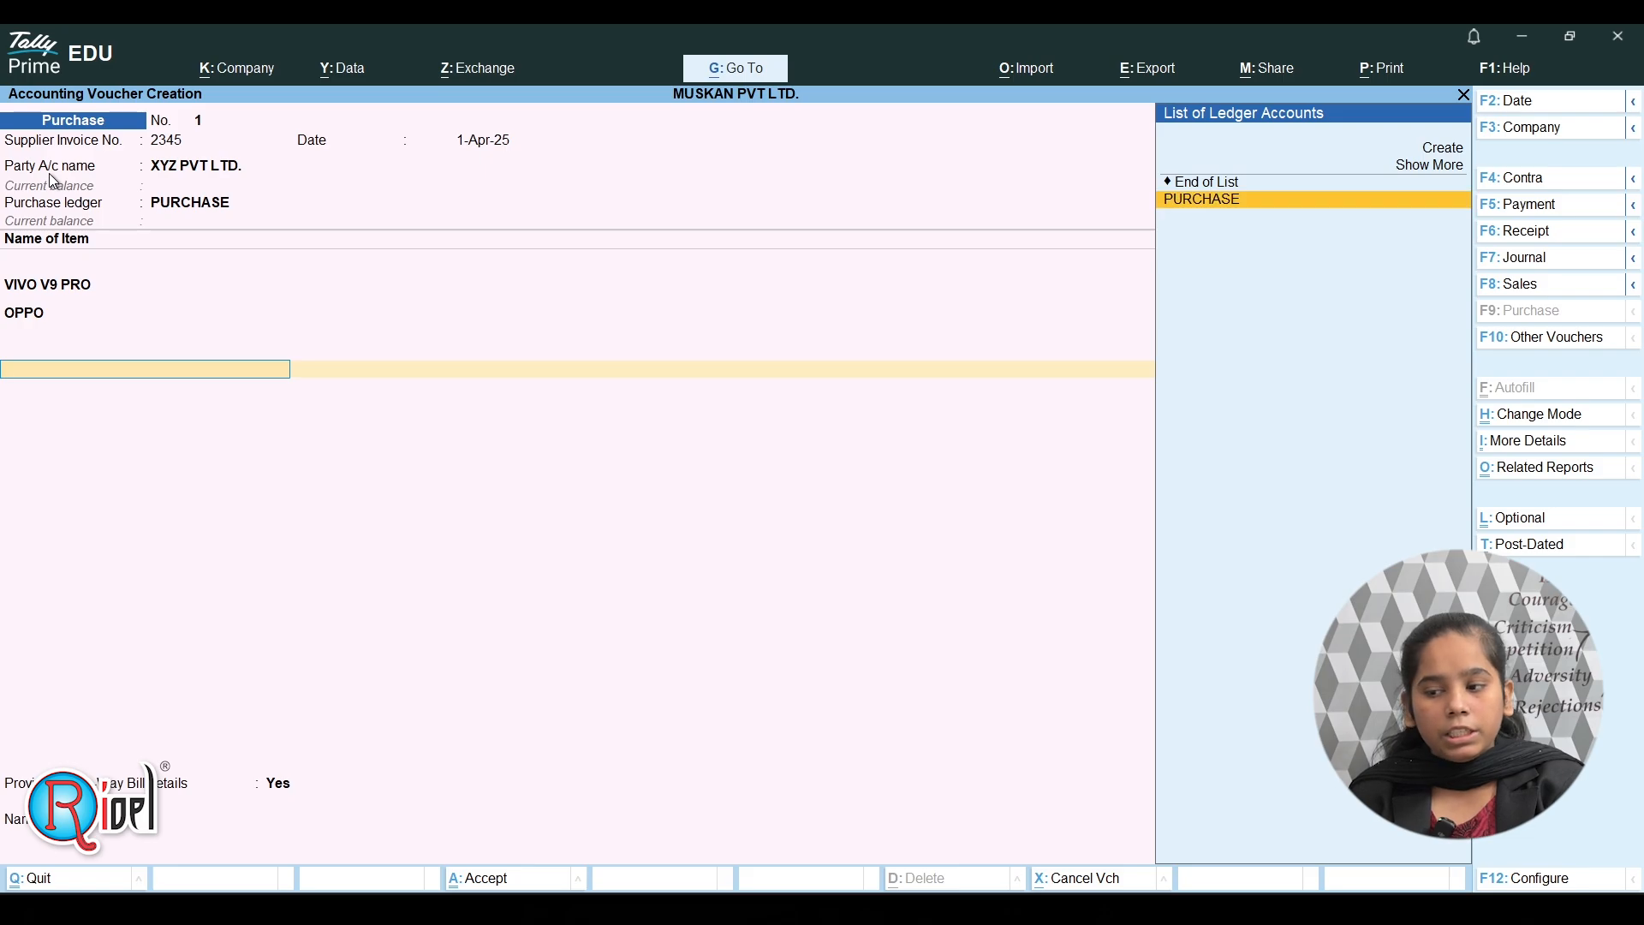
key("Up")
key("Up")
key("Up")
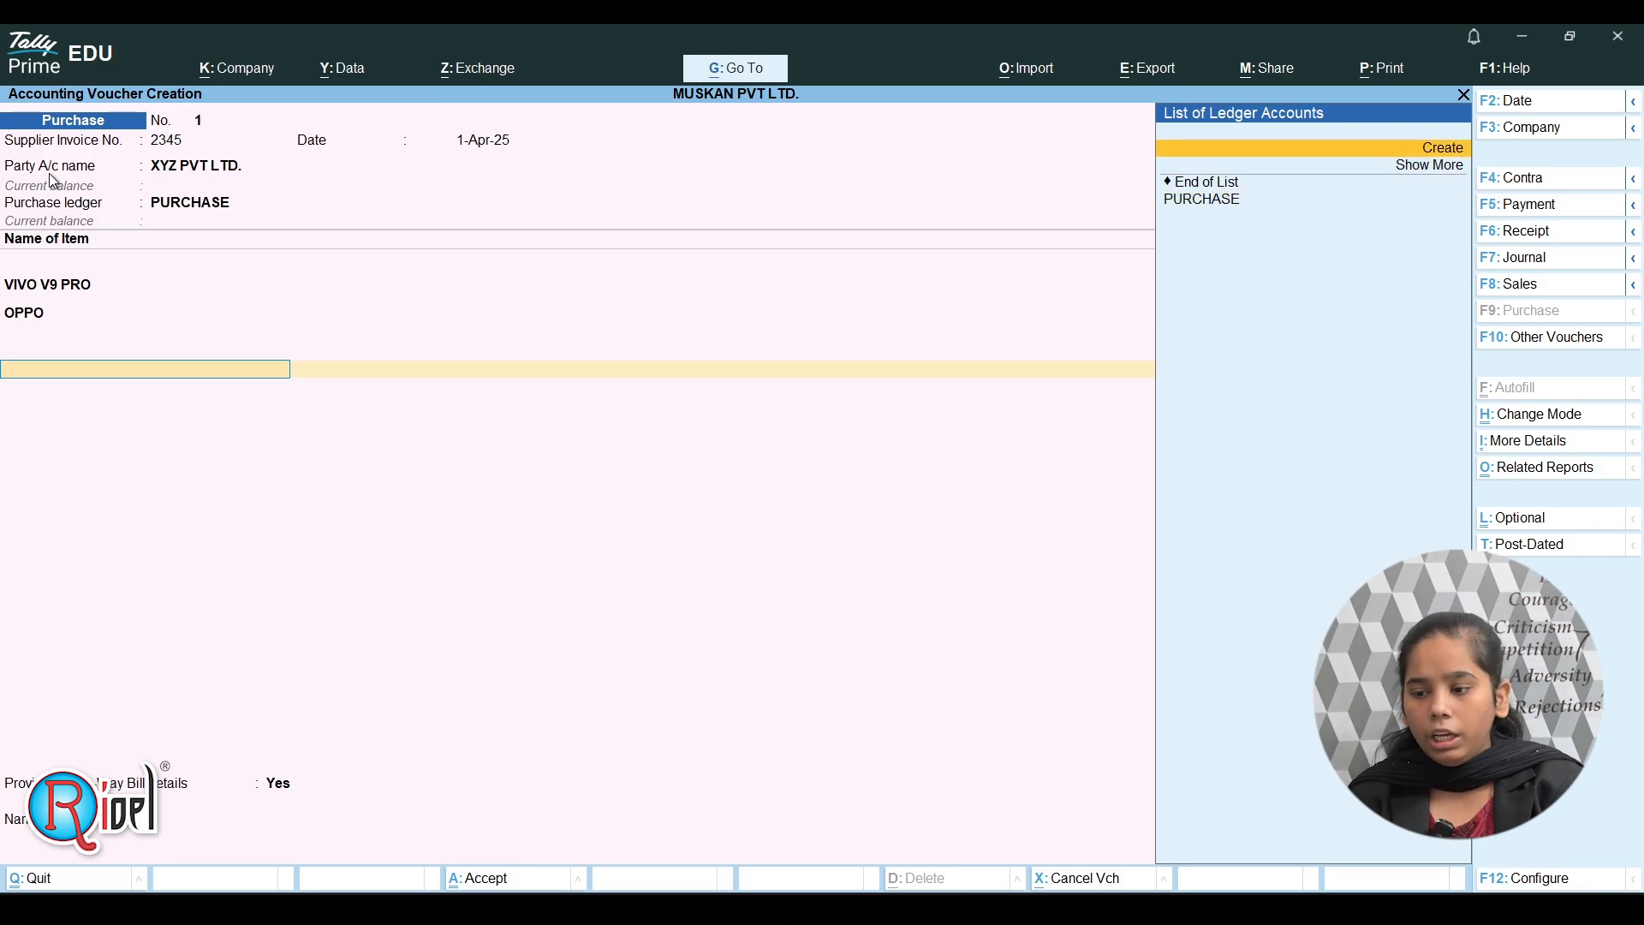
key("Return")
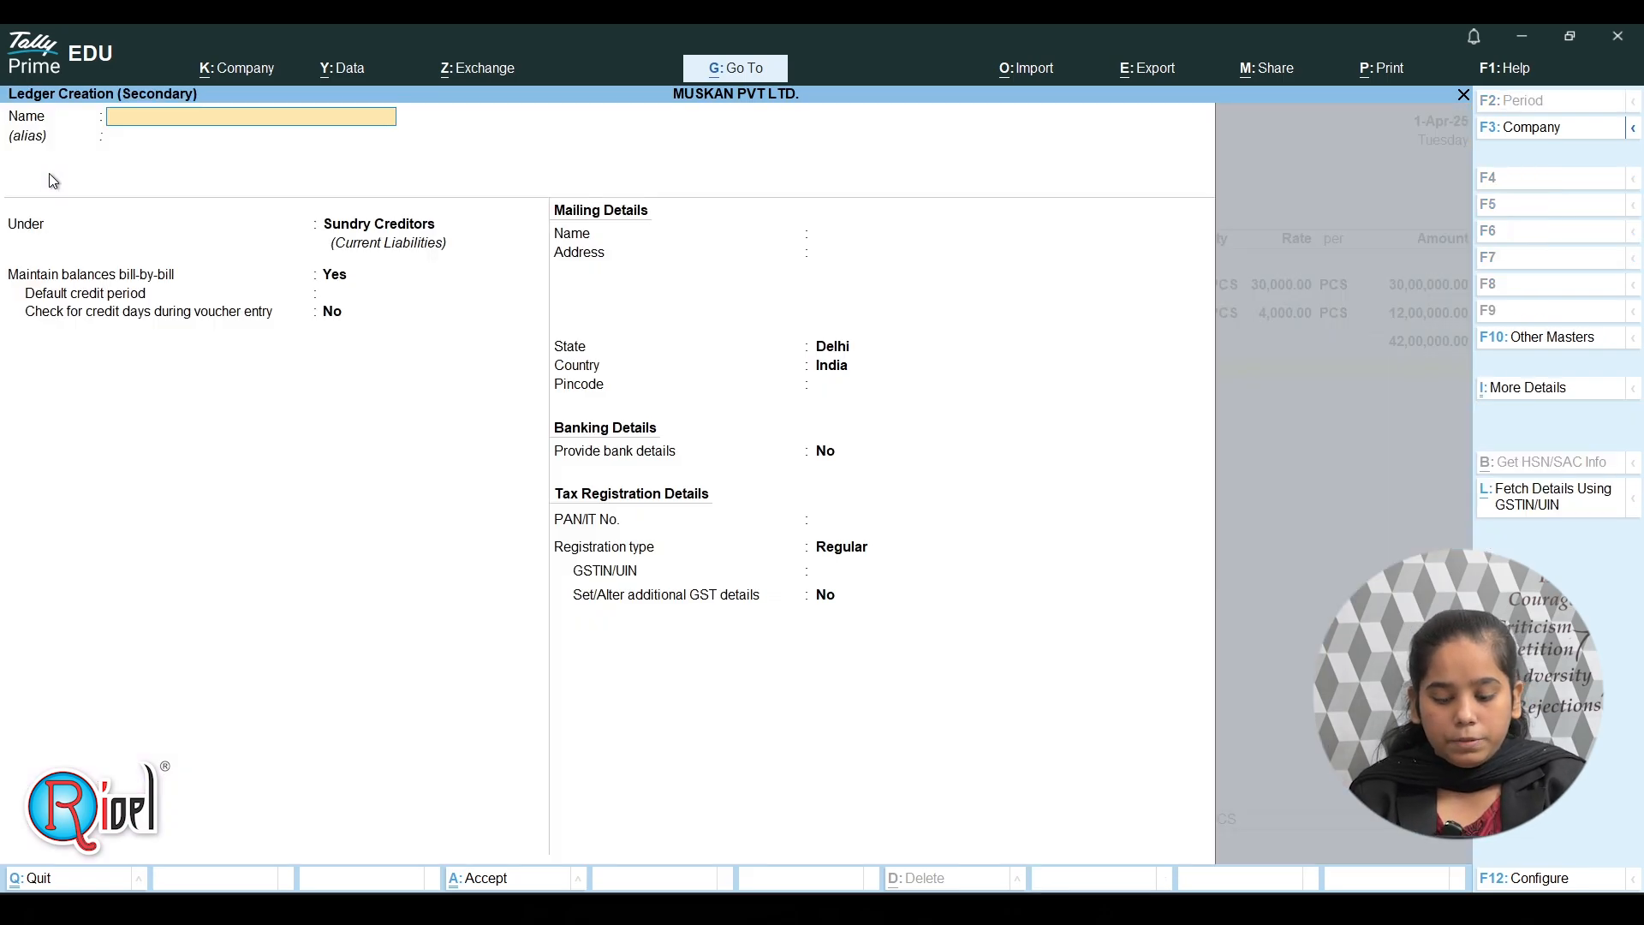
- Name the new ledger CGST and place it under the Duties & Taxes group
type("CGST")
key("Return")
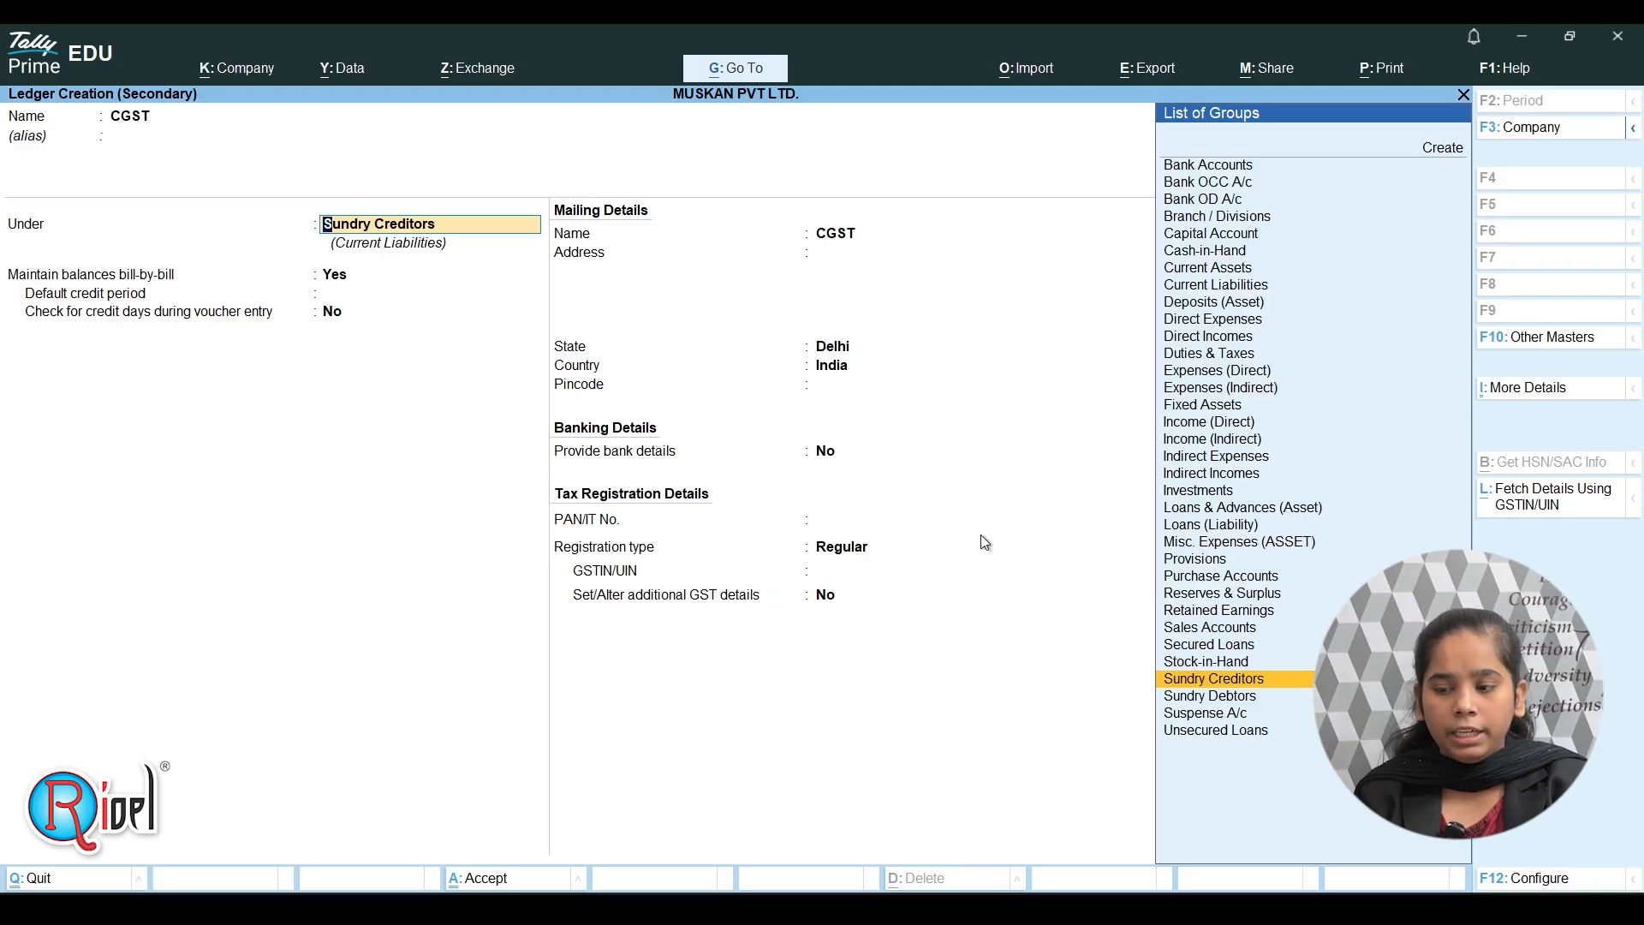
type("DUT")
key("Return")
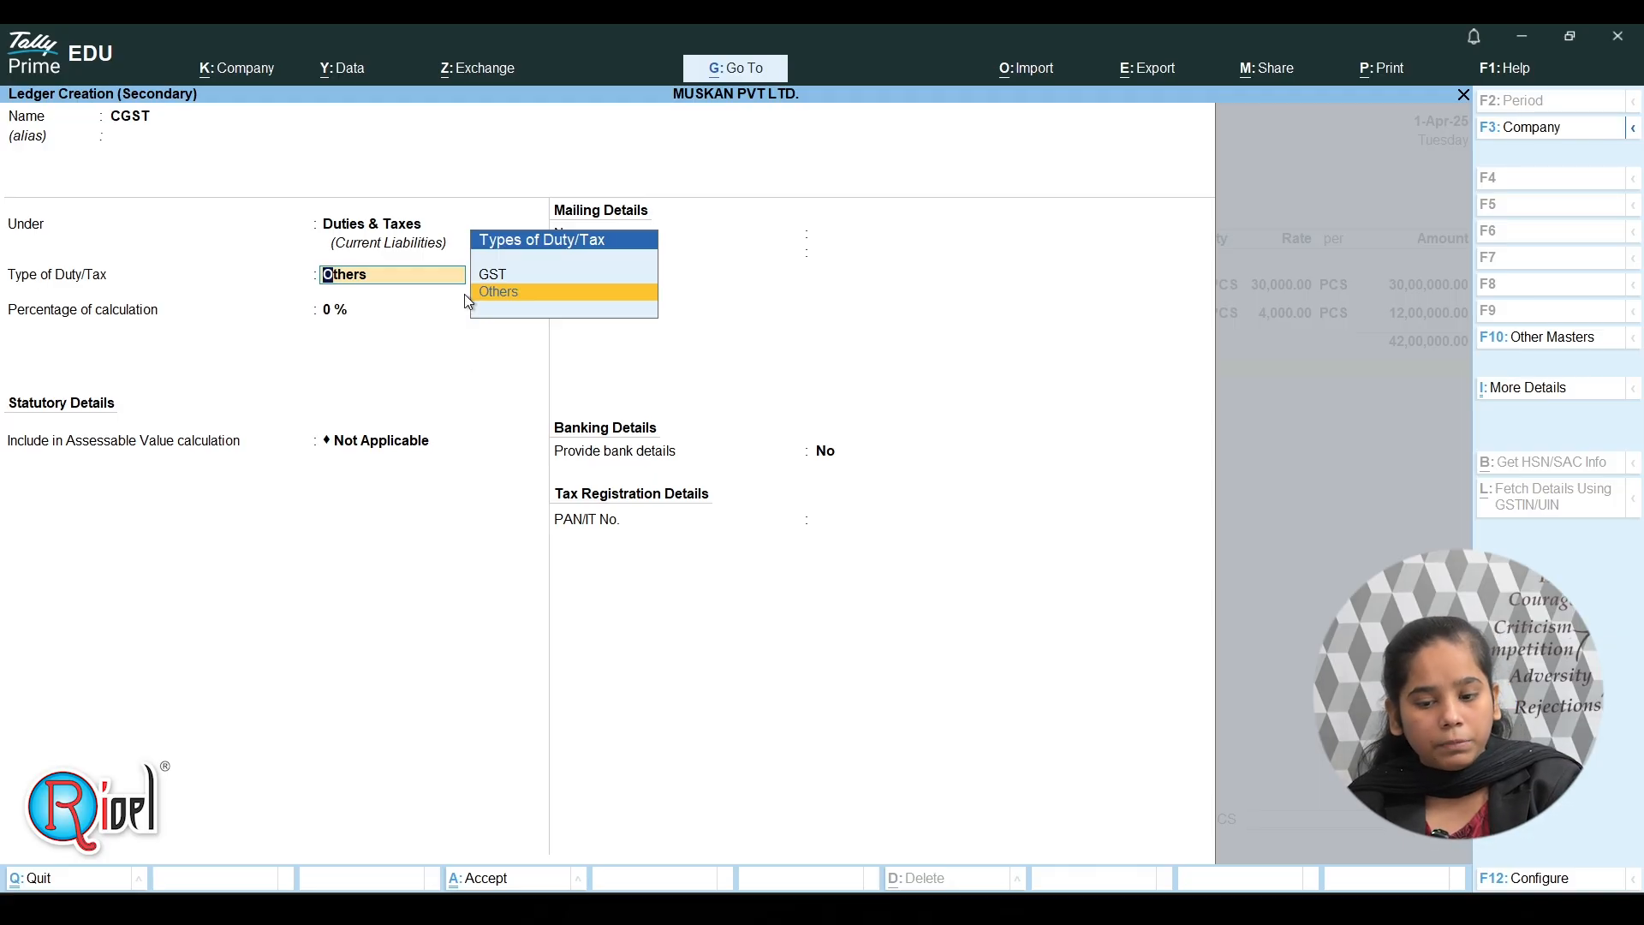
- Set the CGST ledger's duty type to GST, tax type to CGST and calculation to 9%, save it and keep its voucher line
key("Up")
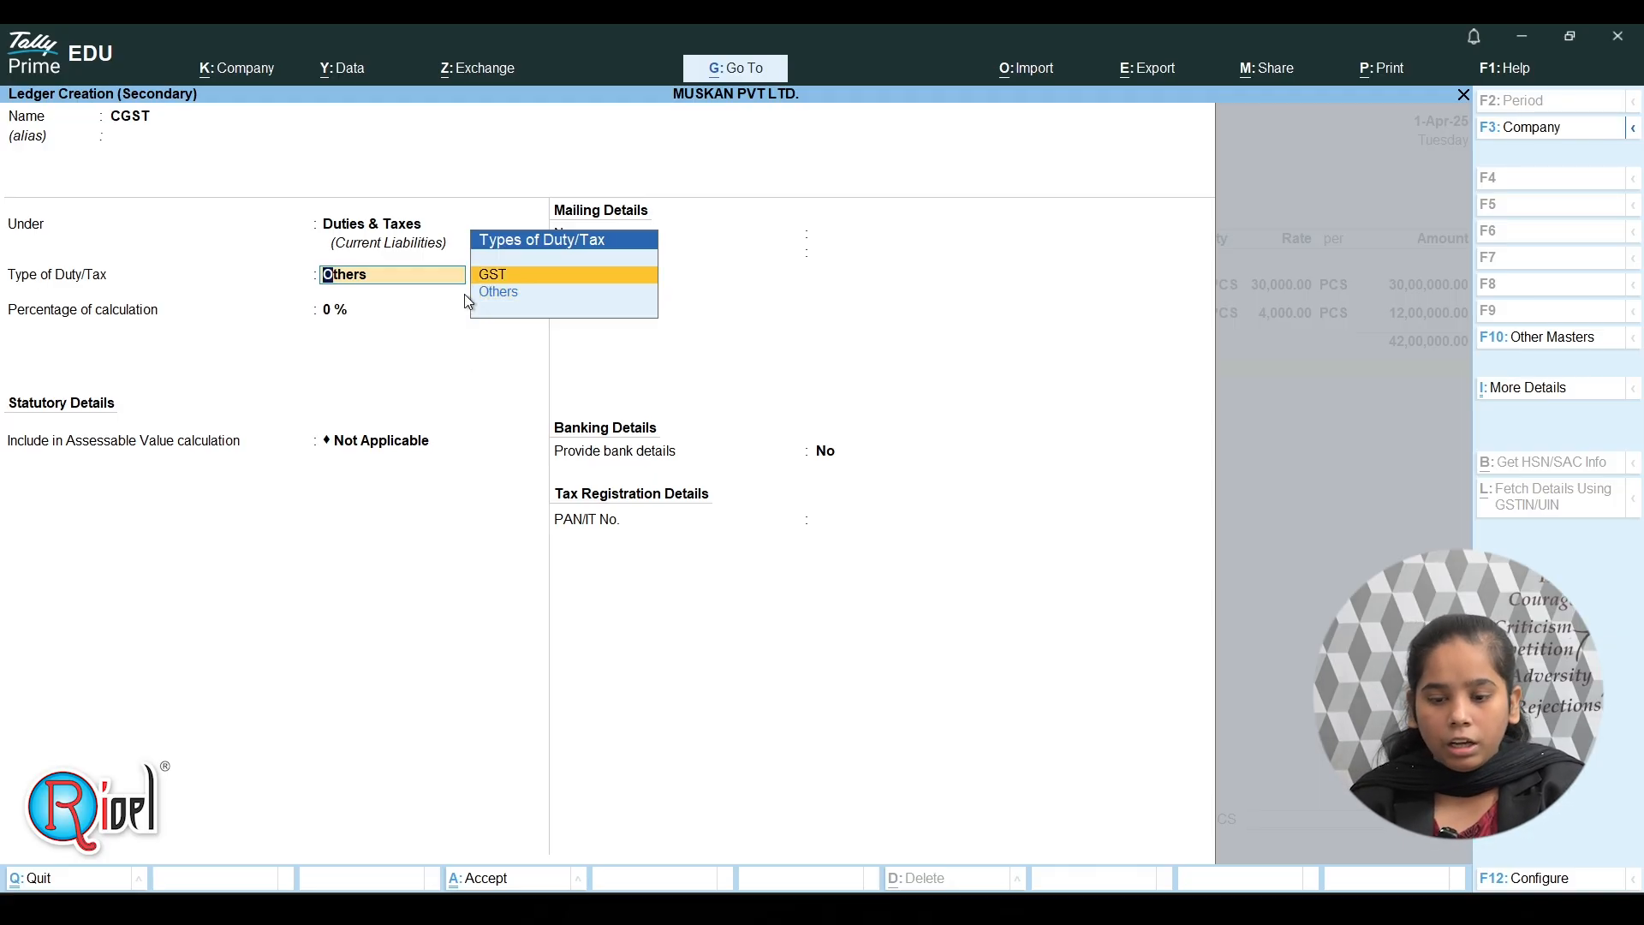
key("Return")
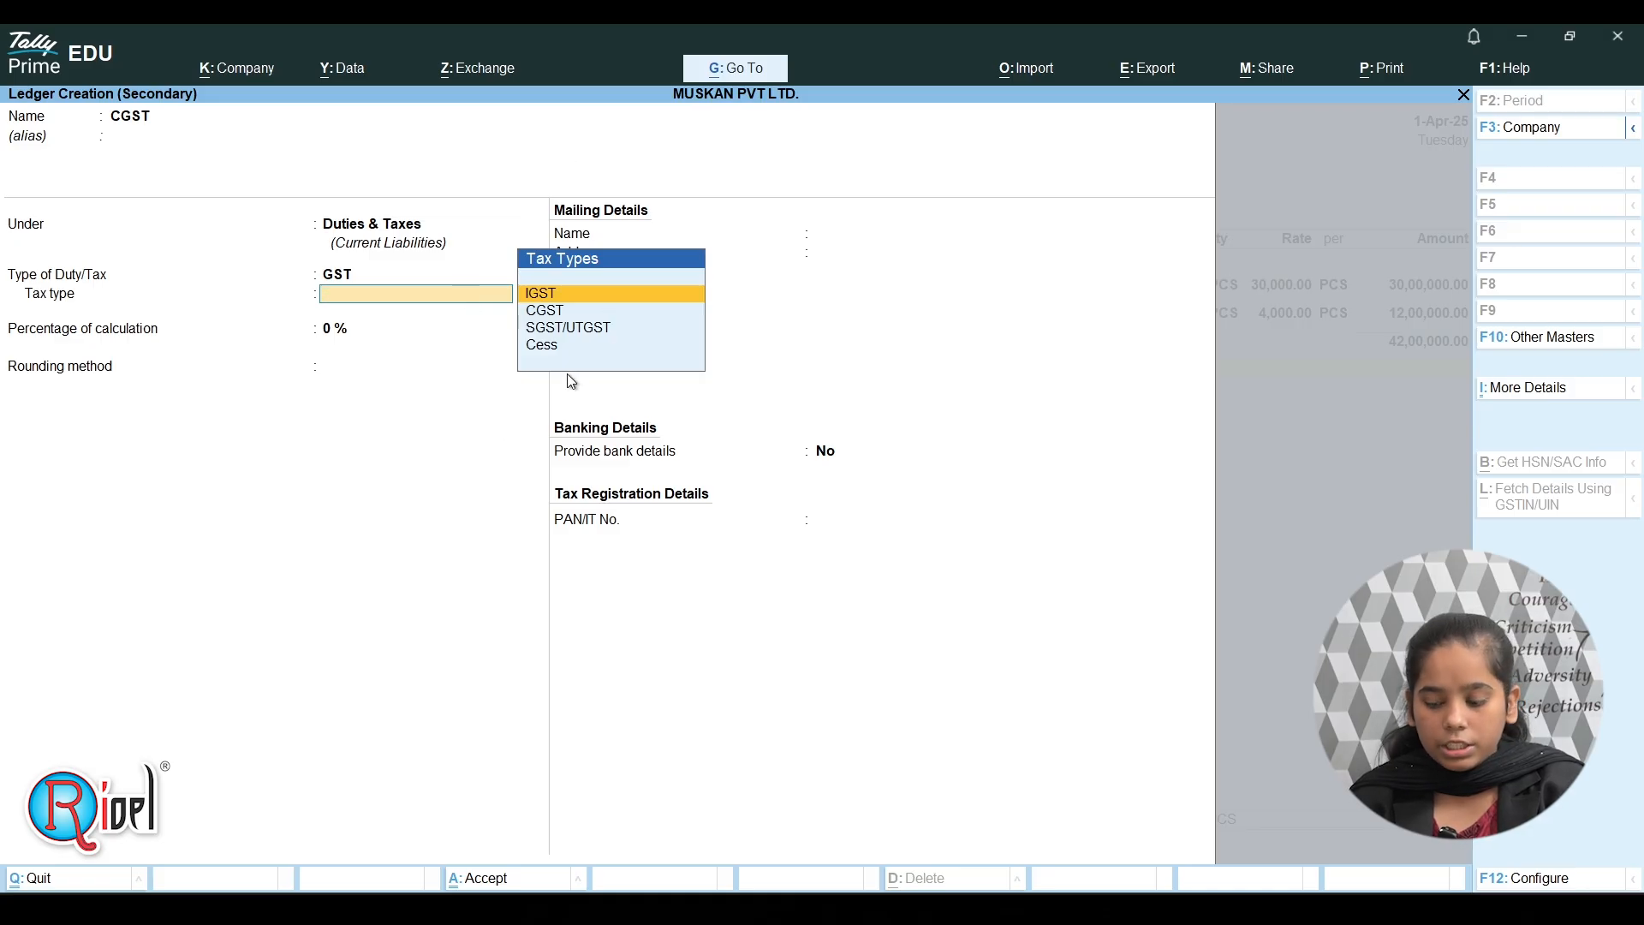
key("Down")
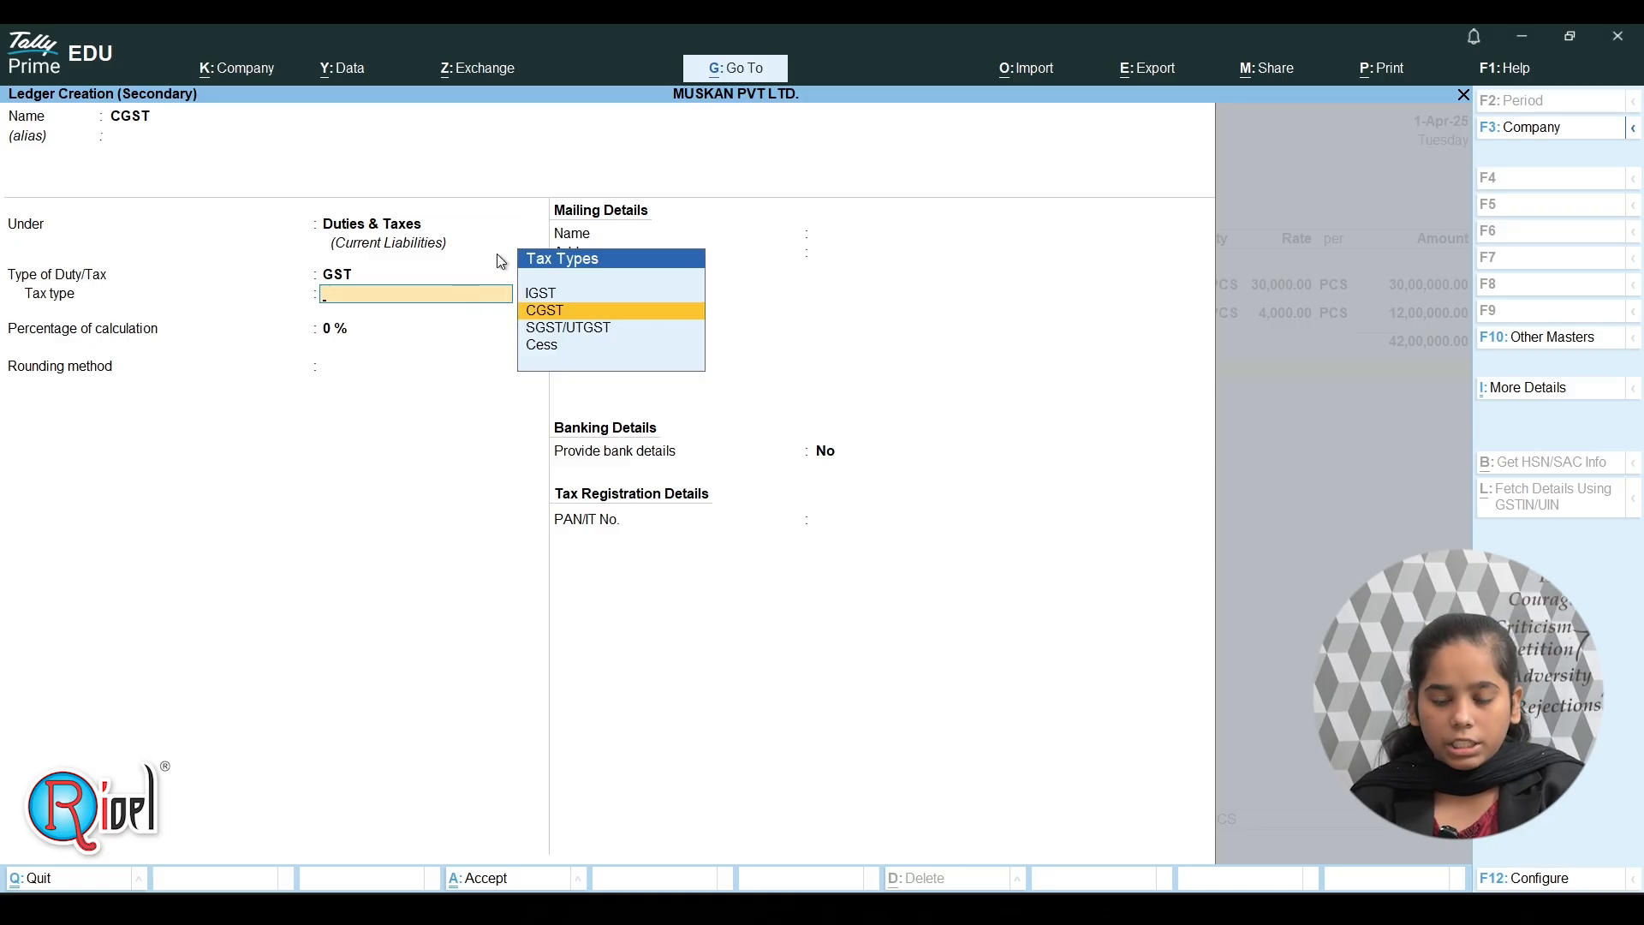
left_click(521, 310)
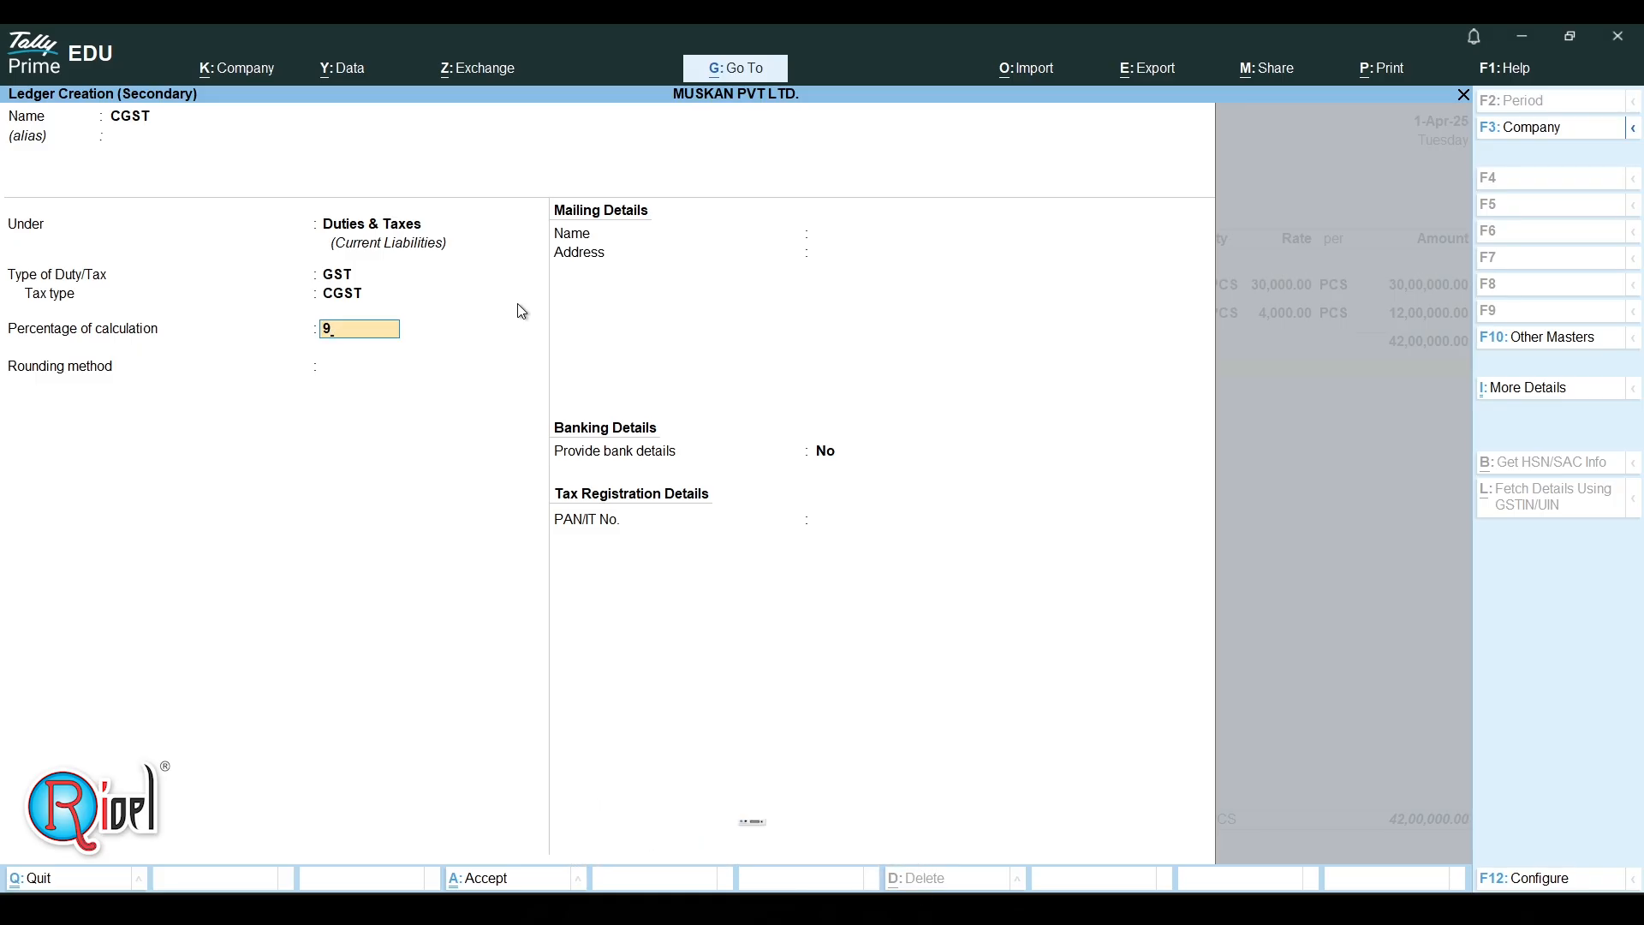
key("Return")
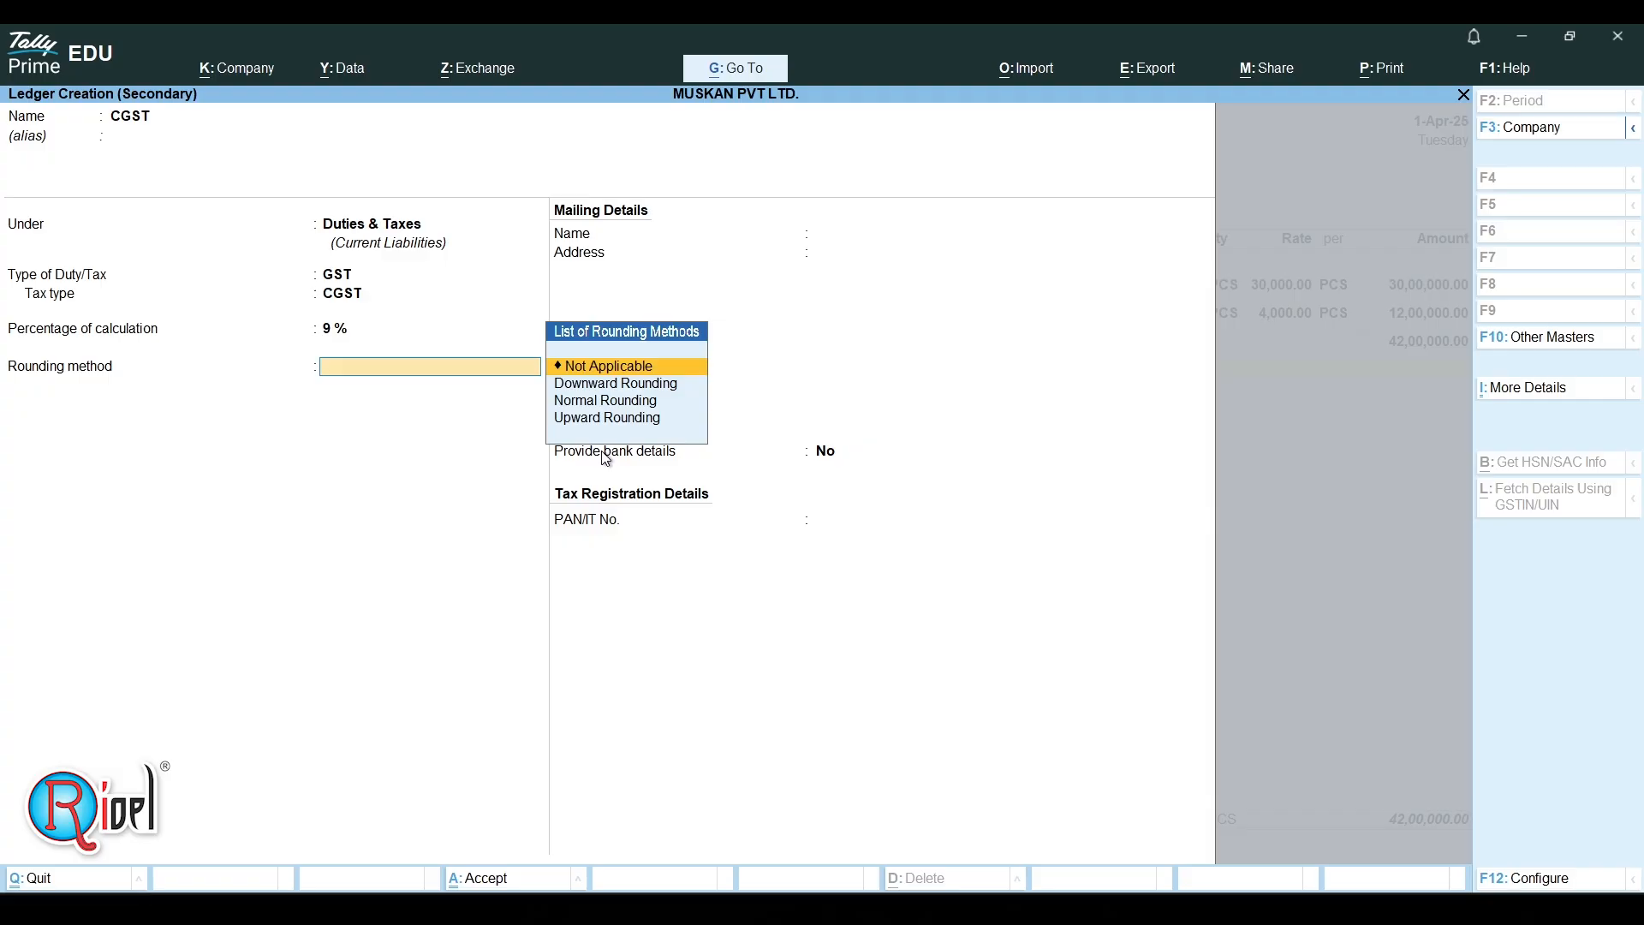
key("ctrl")
key("ctrl+a")
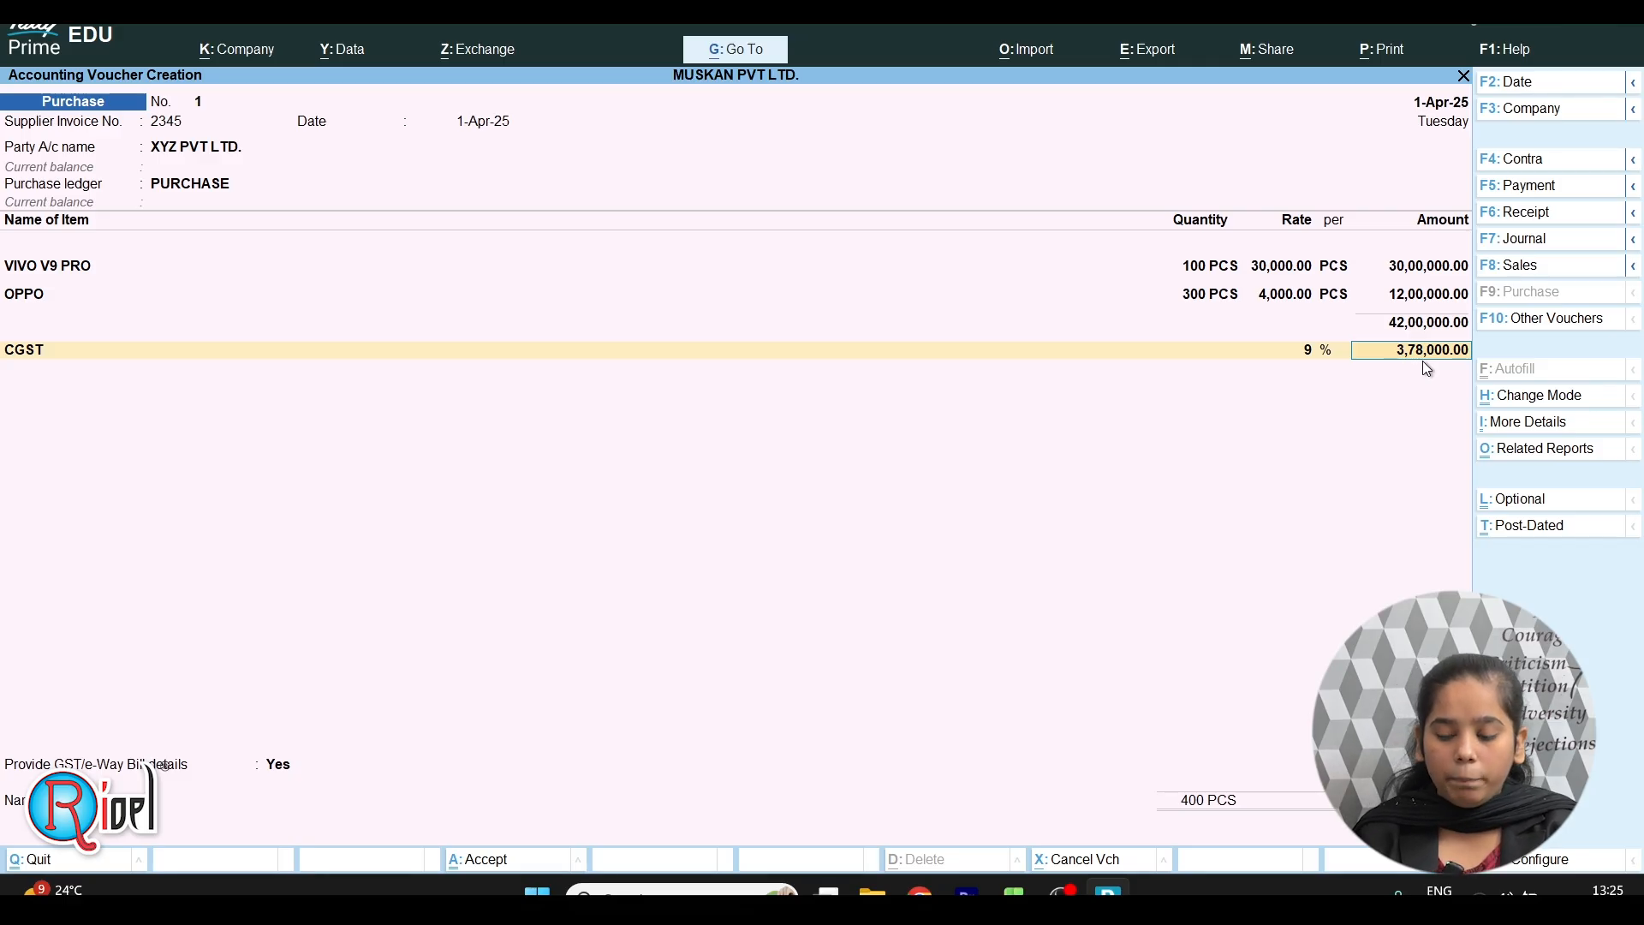
key("Return")
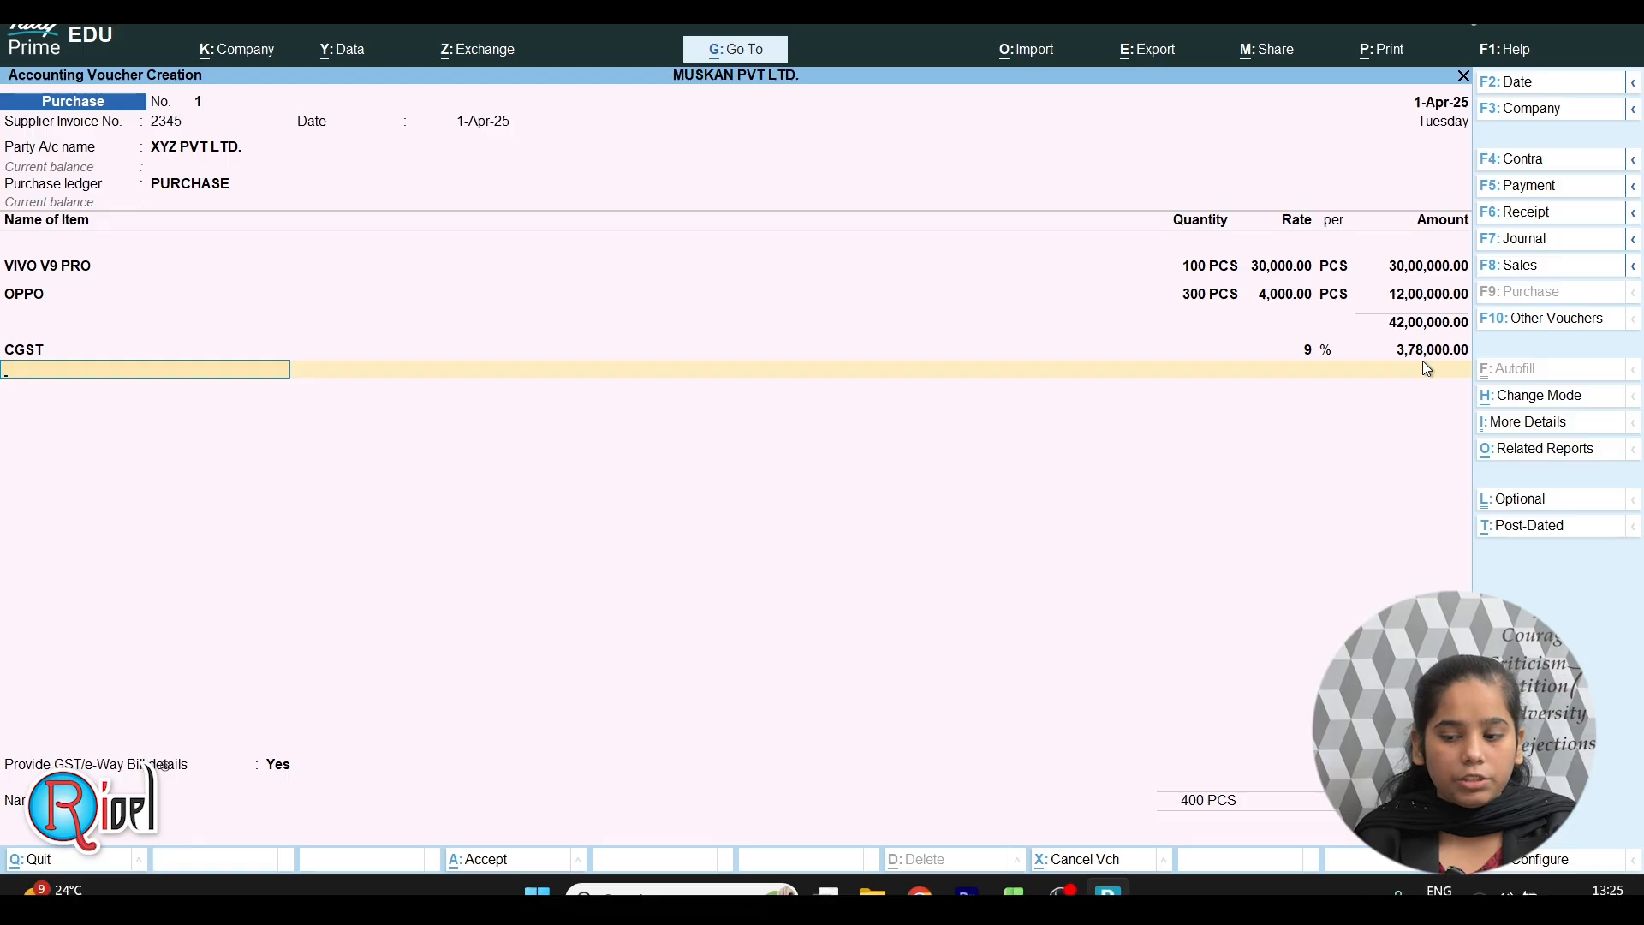
- Create another ledger for the voucher line below CGST, named SGST and kept under Duties & Taxes
key("space")
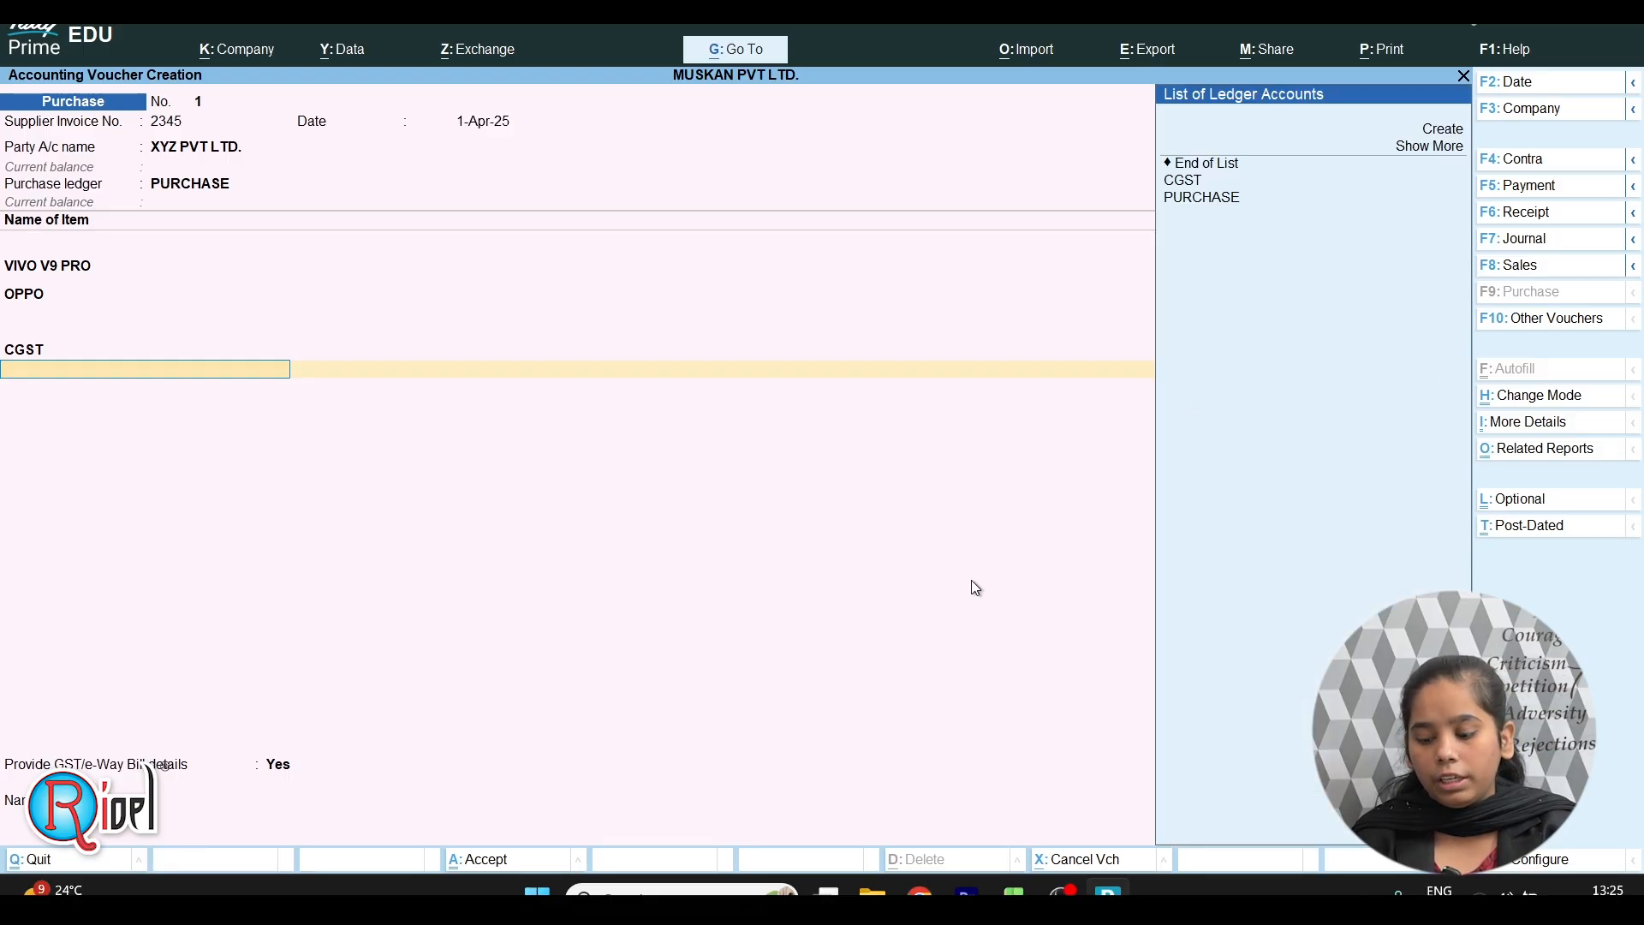
key("Up")
key("Up")
key("Up")
key("Up")
key("Up")
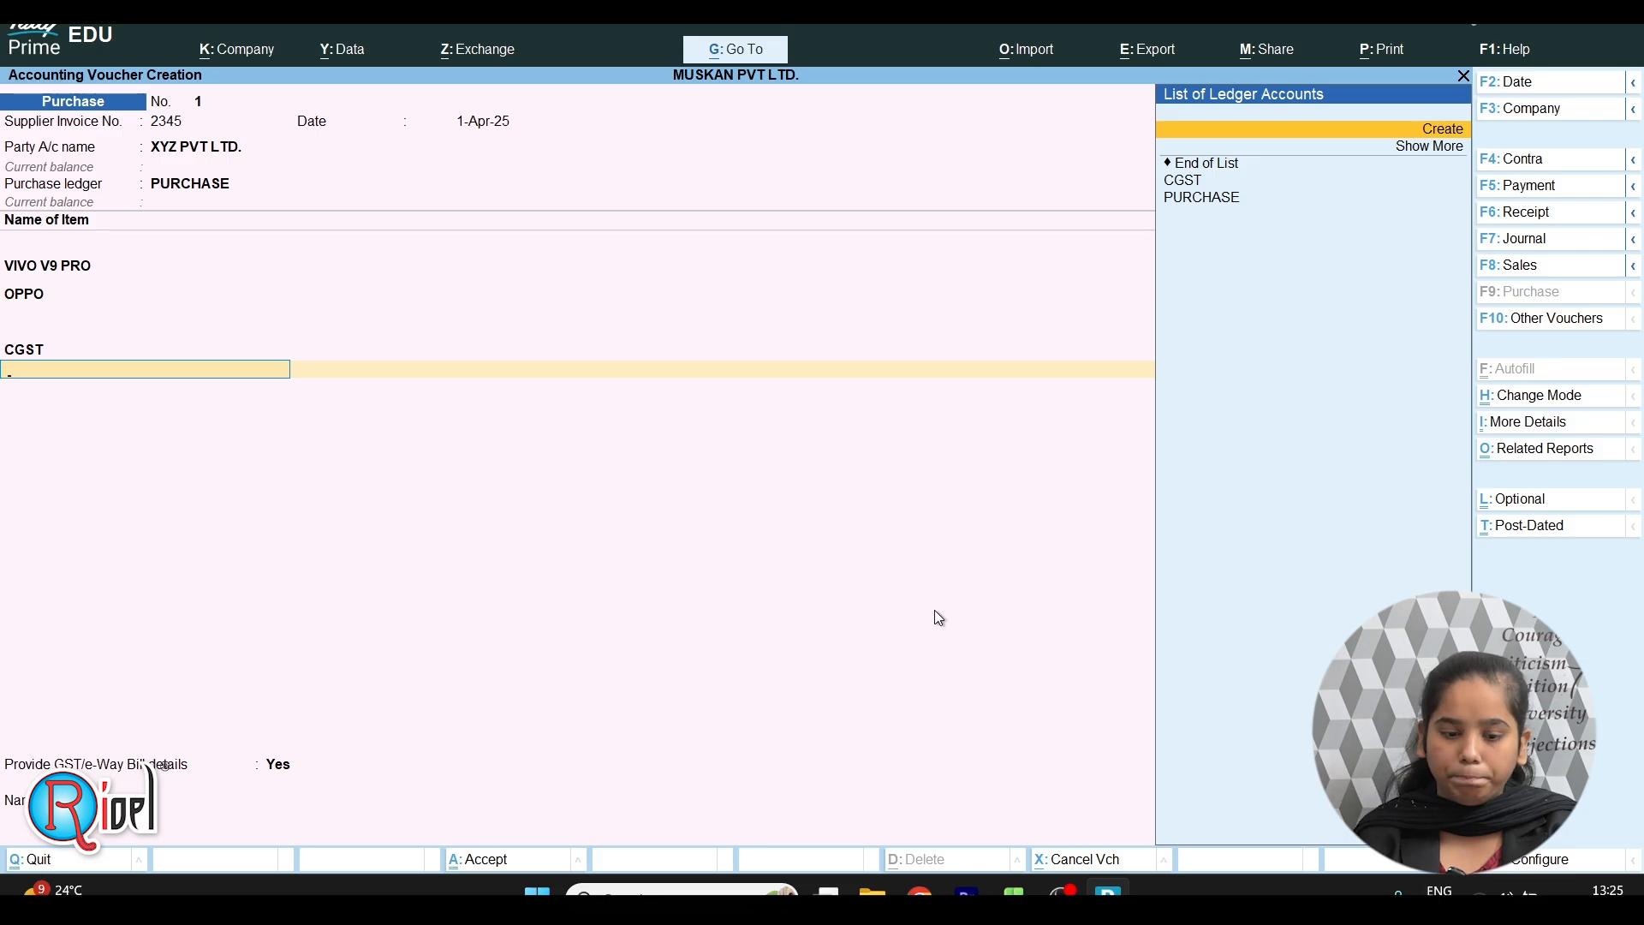
key("Return")
type("SGST")
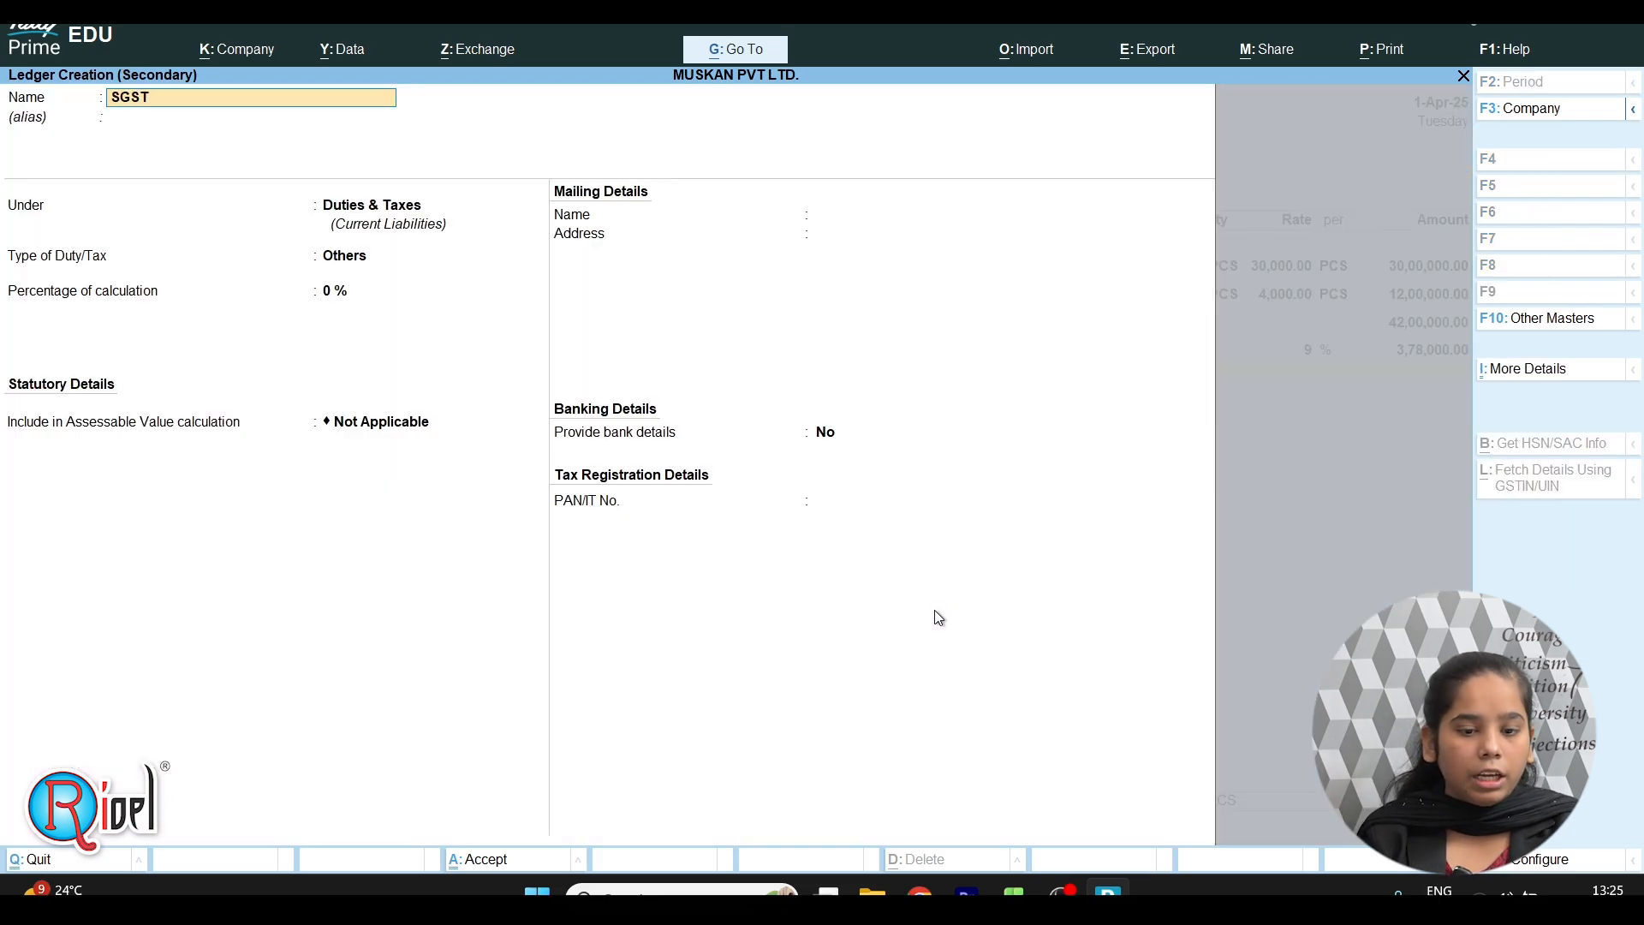
key("Return")
key("Return")
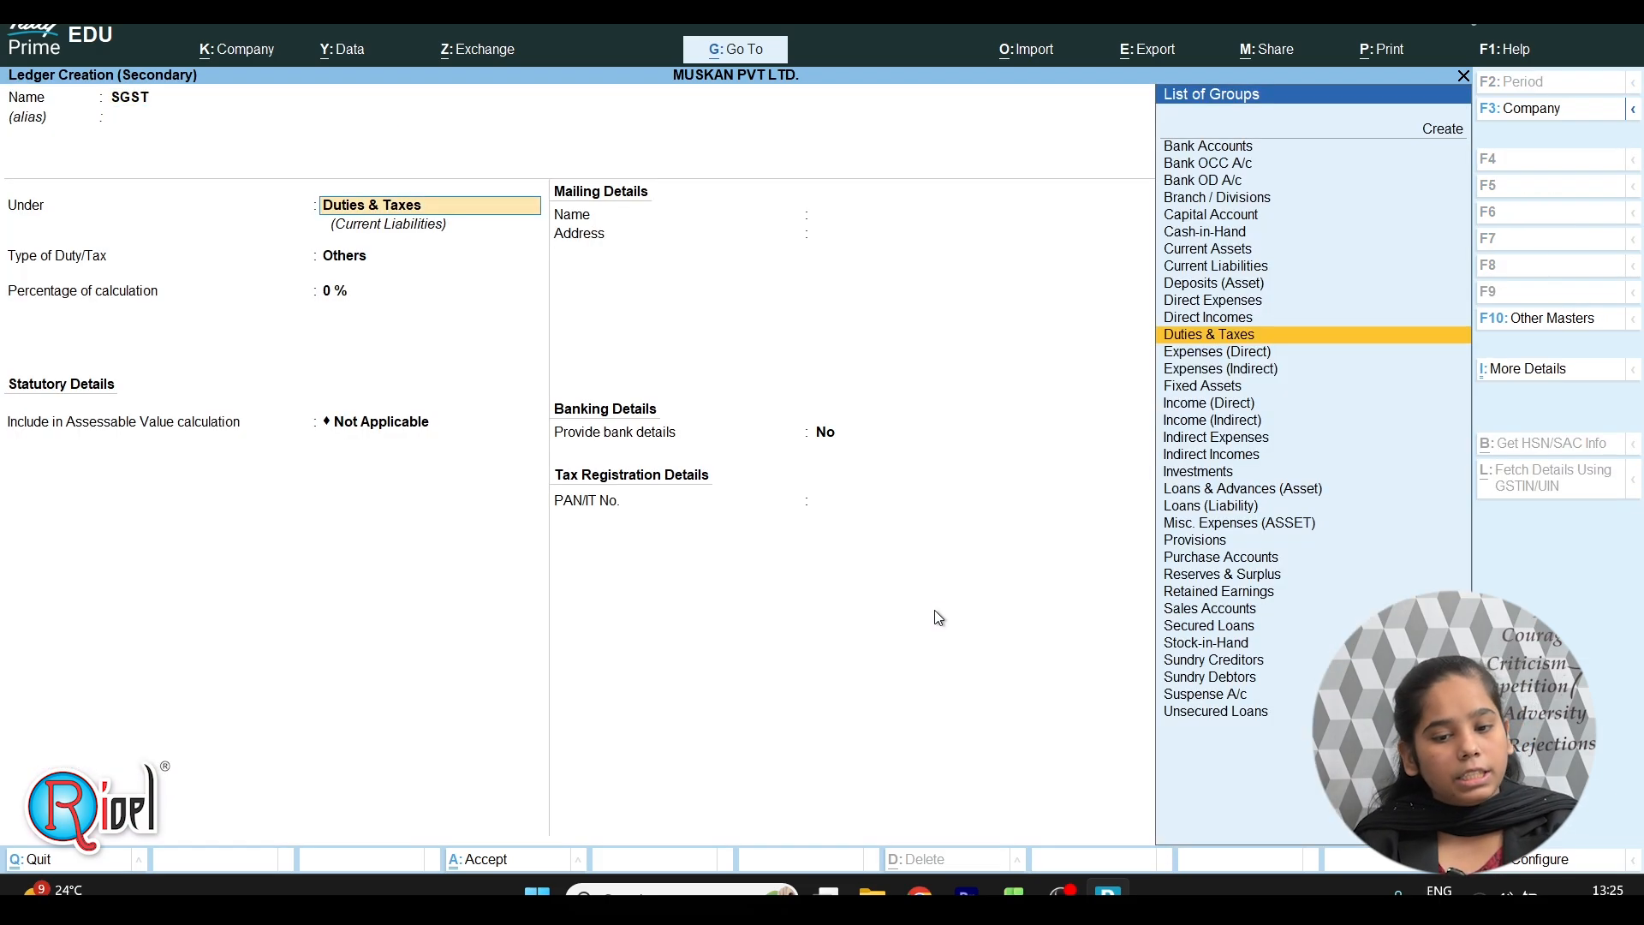
key("Return")
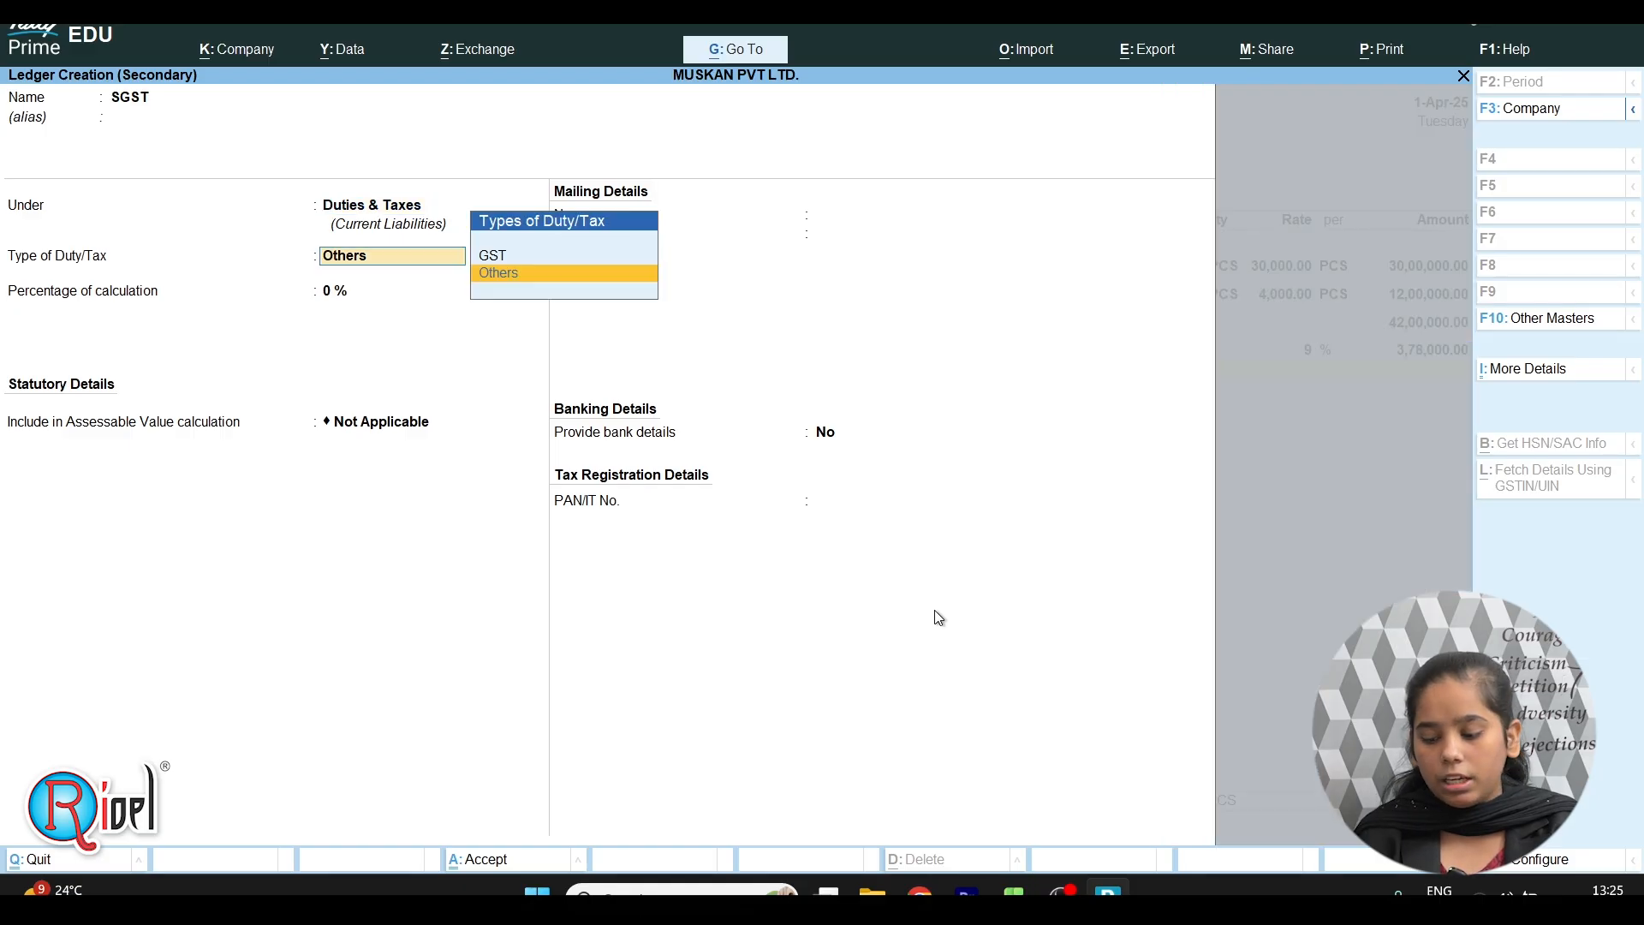
- Set the SGST ledger's duty type to GST, tax type to SGST/UTGST and calculation to 9%, and save the ledger
key("Up")
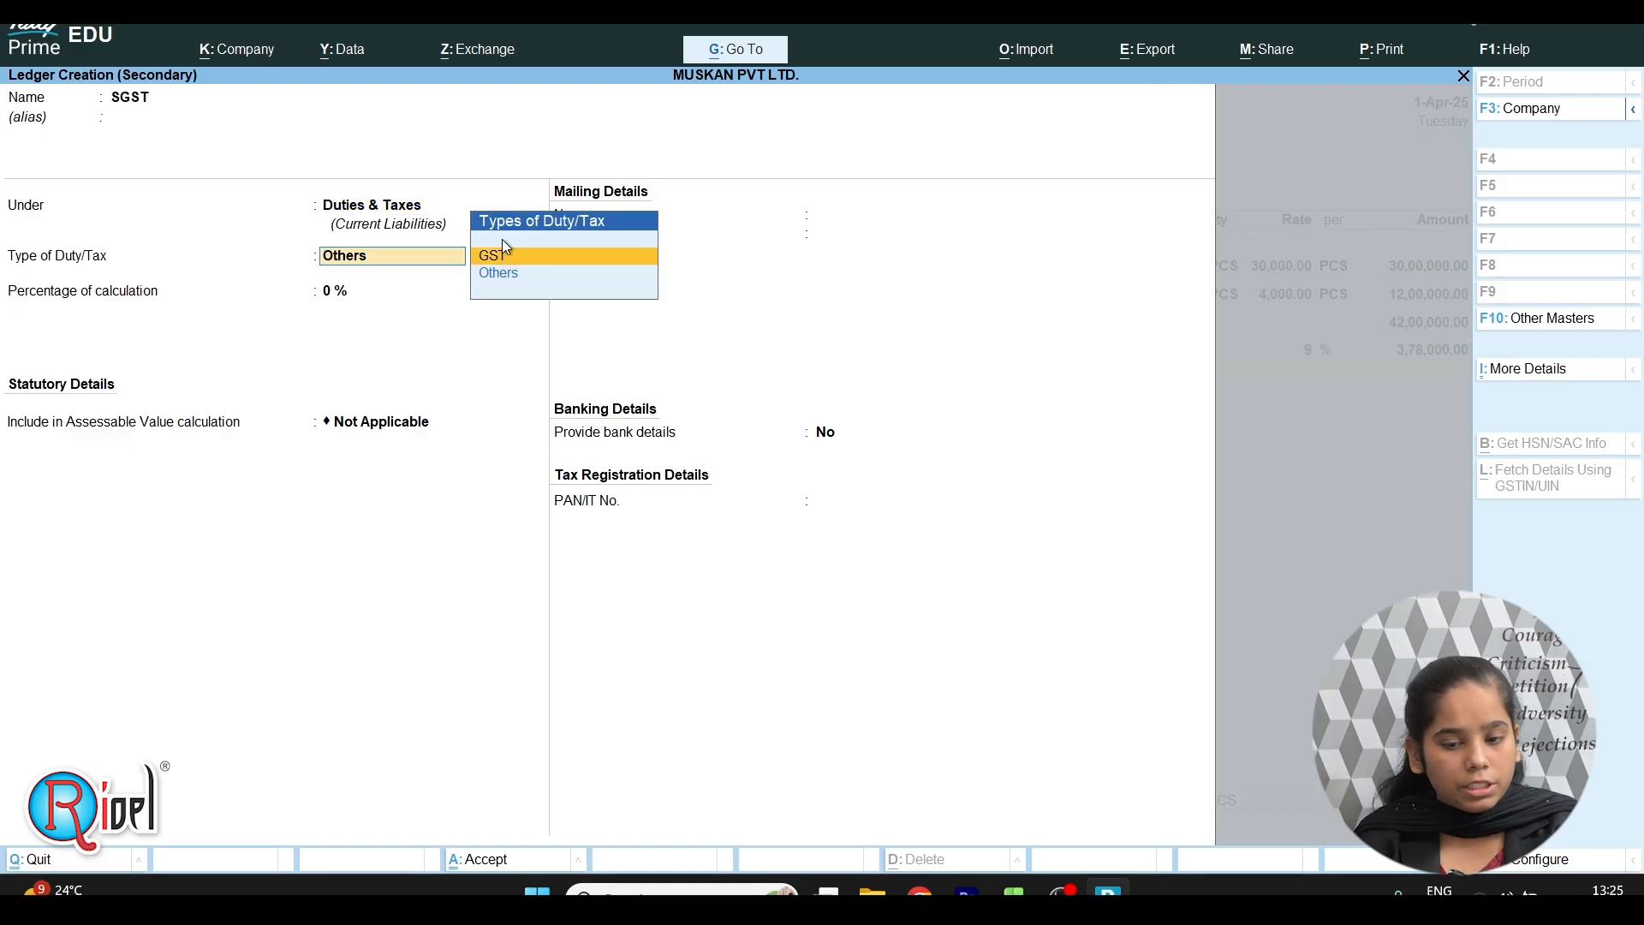
key("Return")
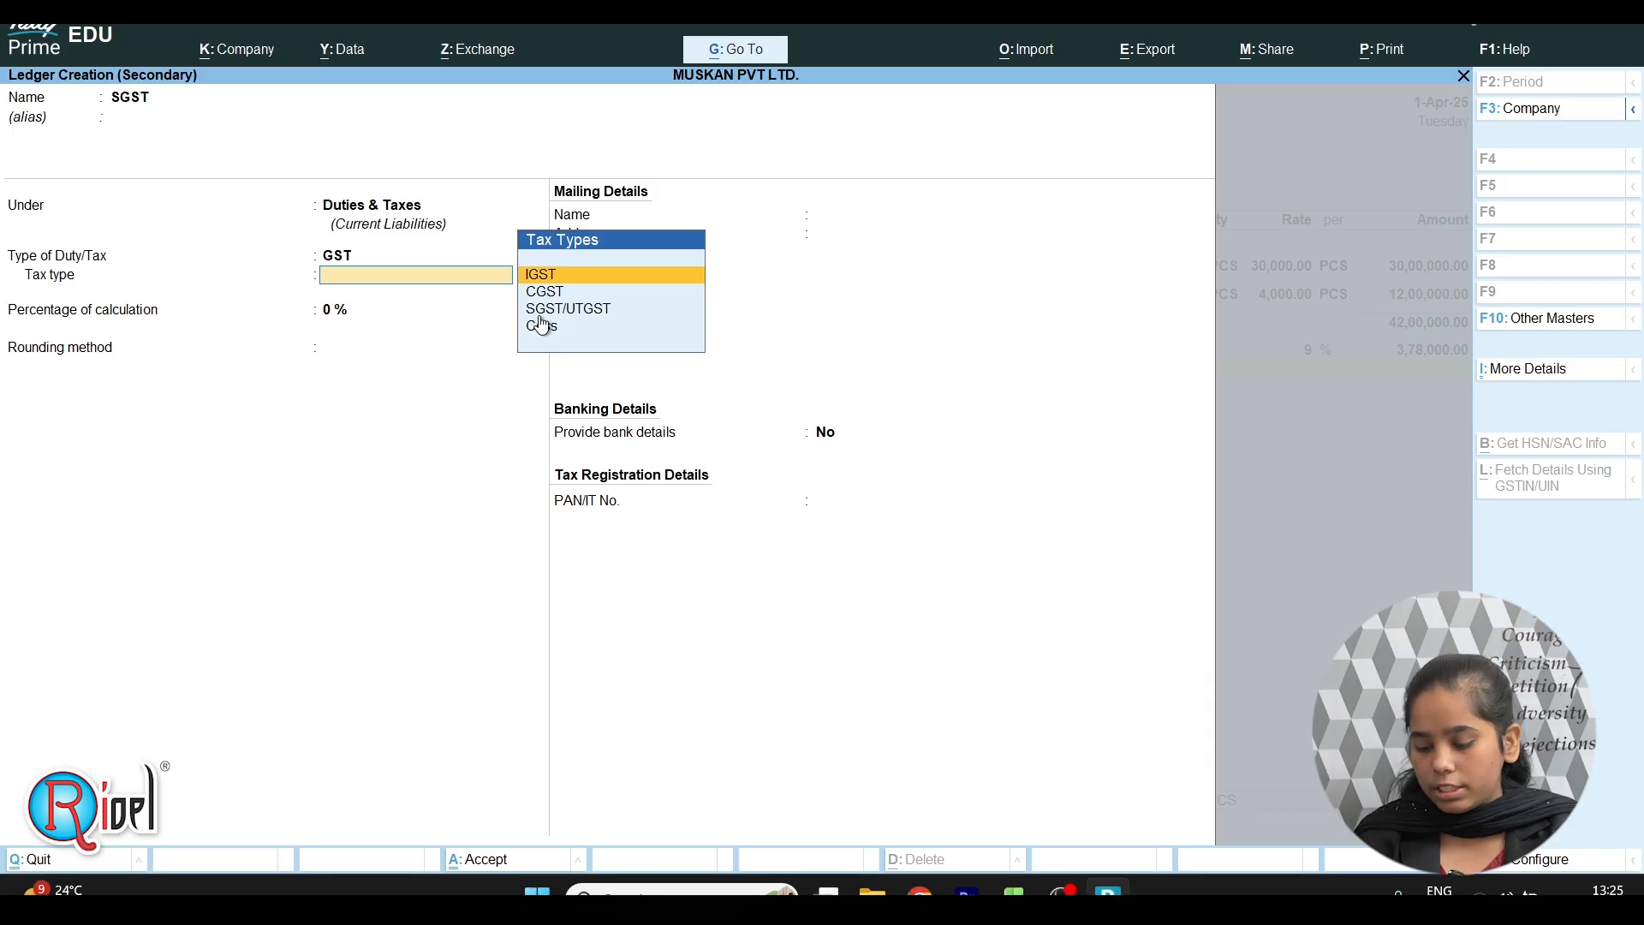
key("Down")
key("Down")
key("Return")
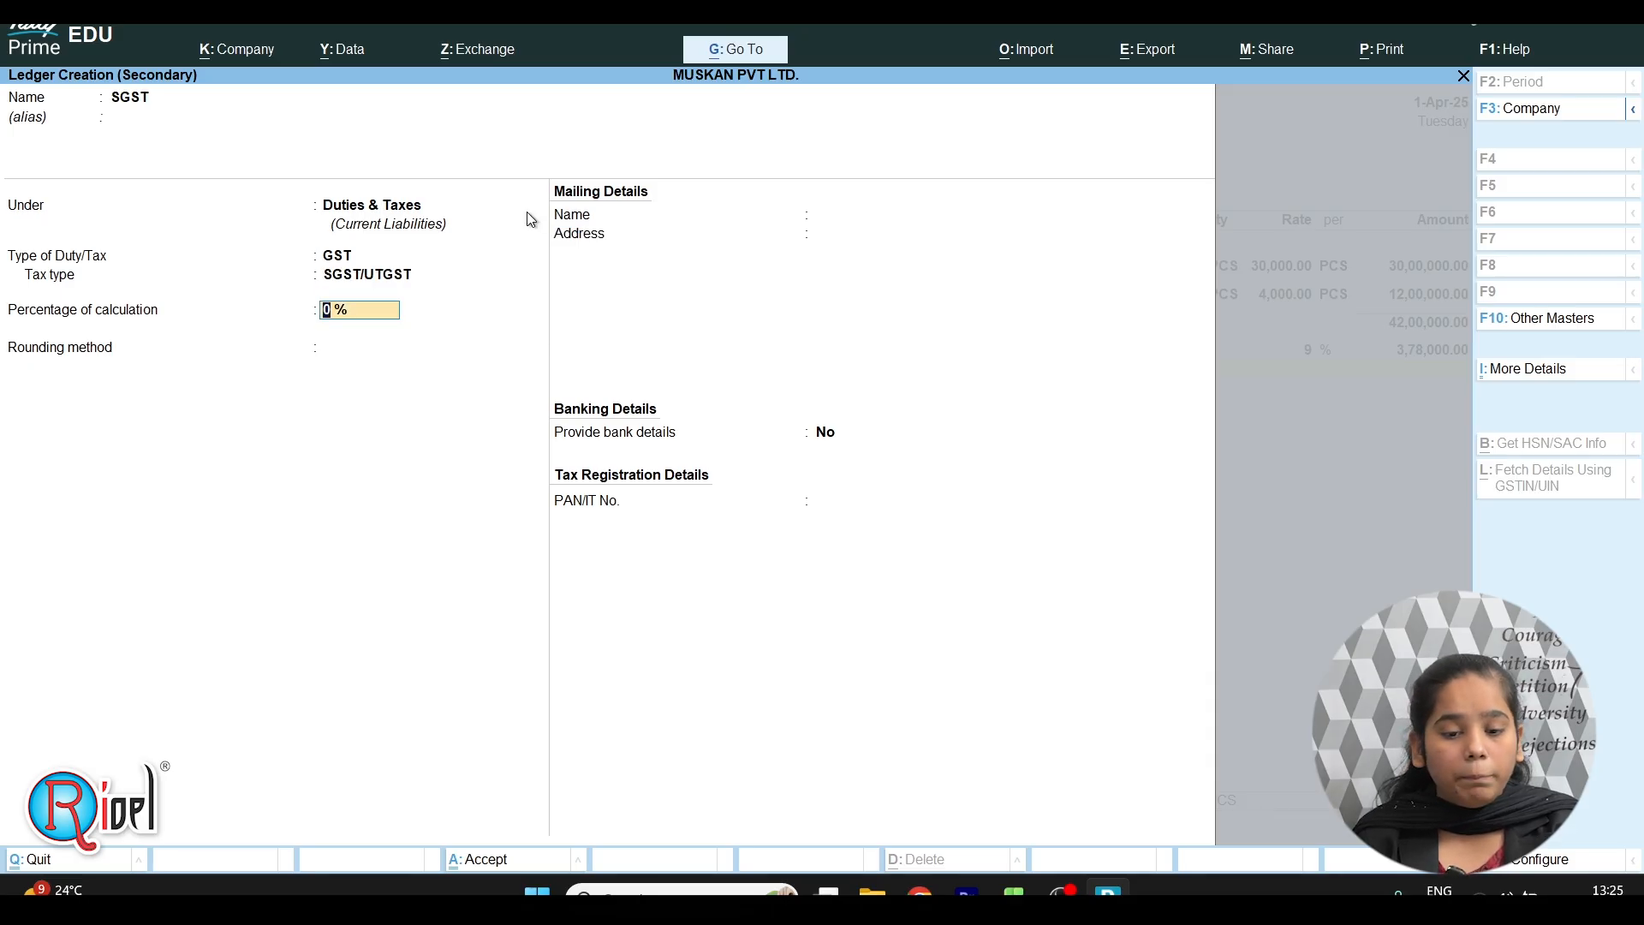
type("9")
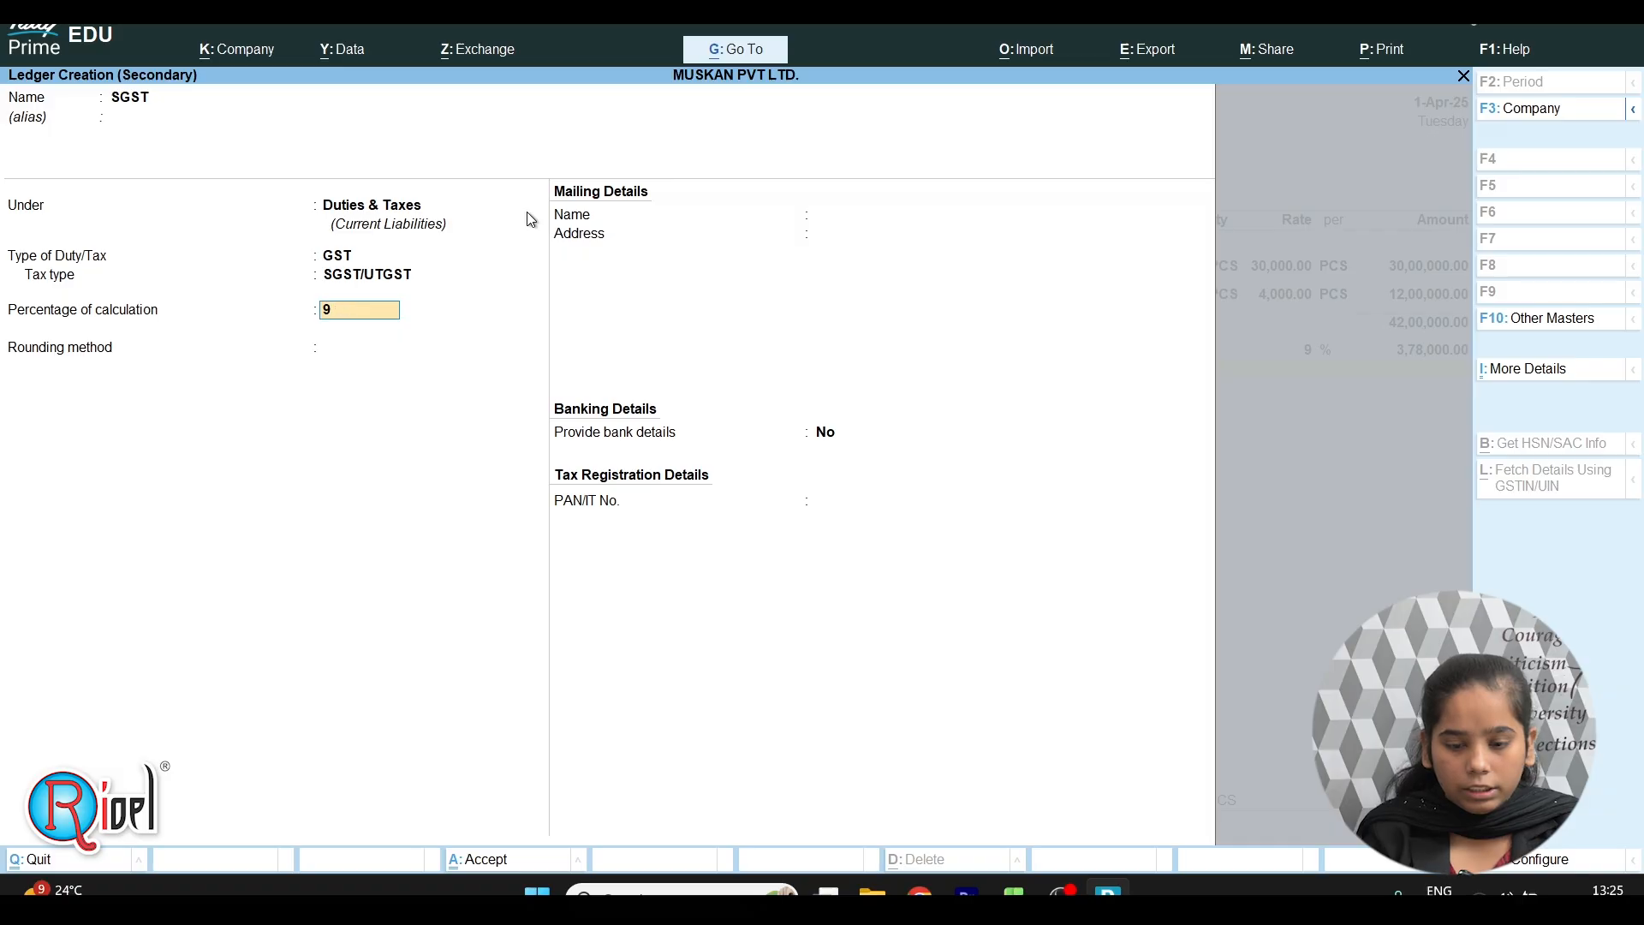
key("Return")
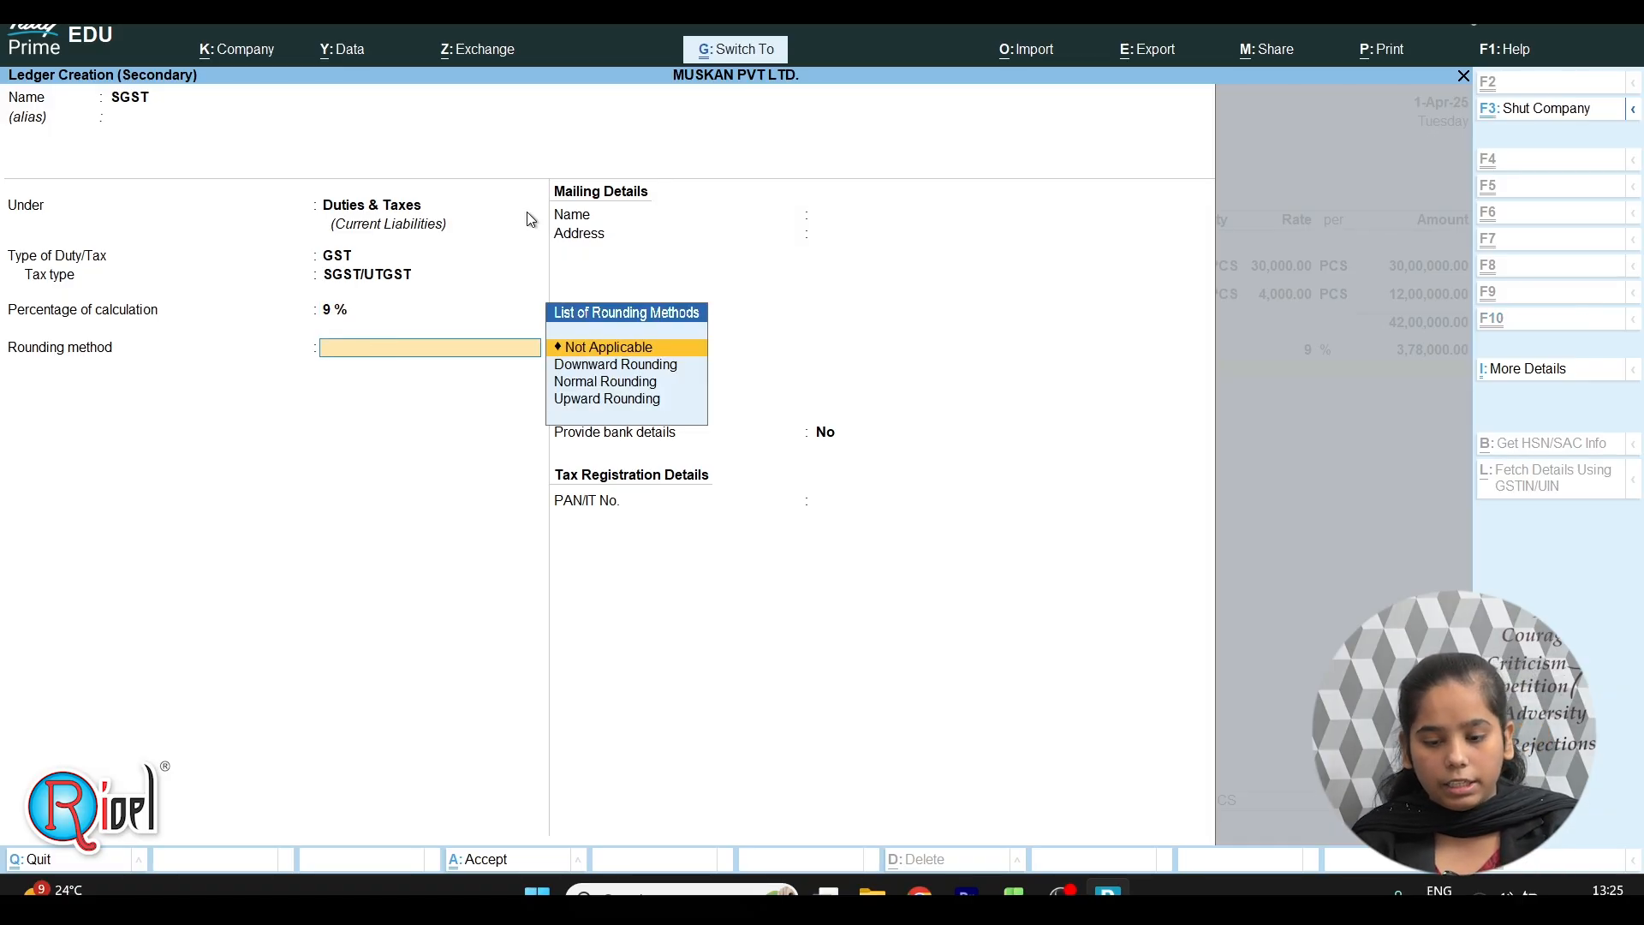
key("ctrl+a")
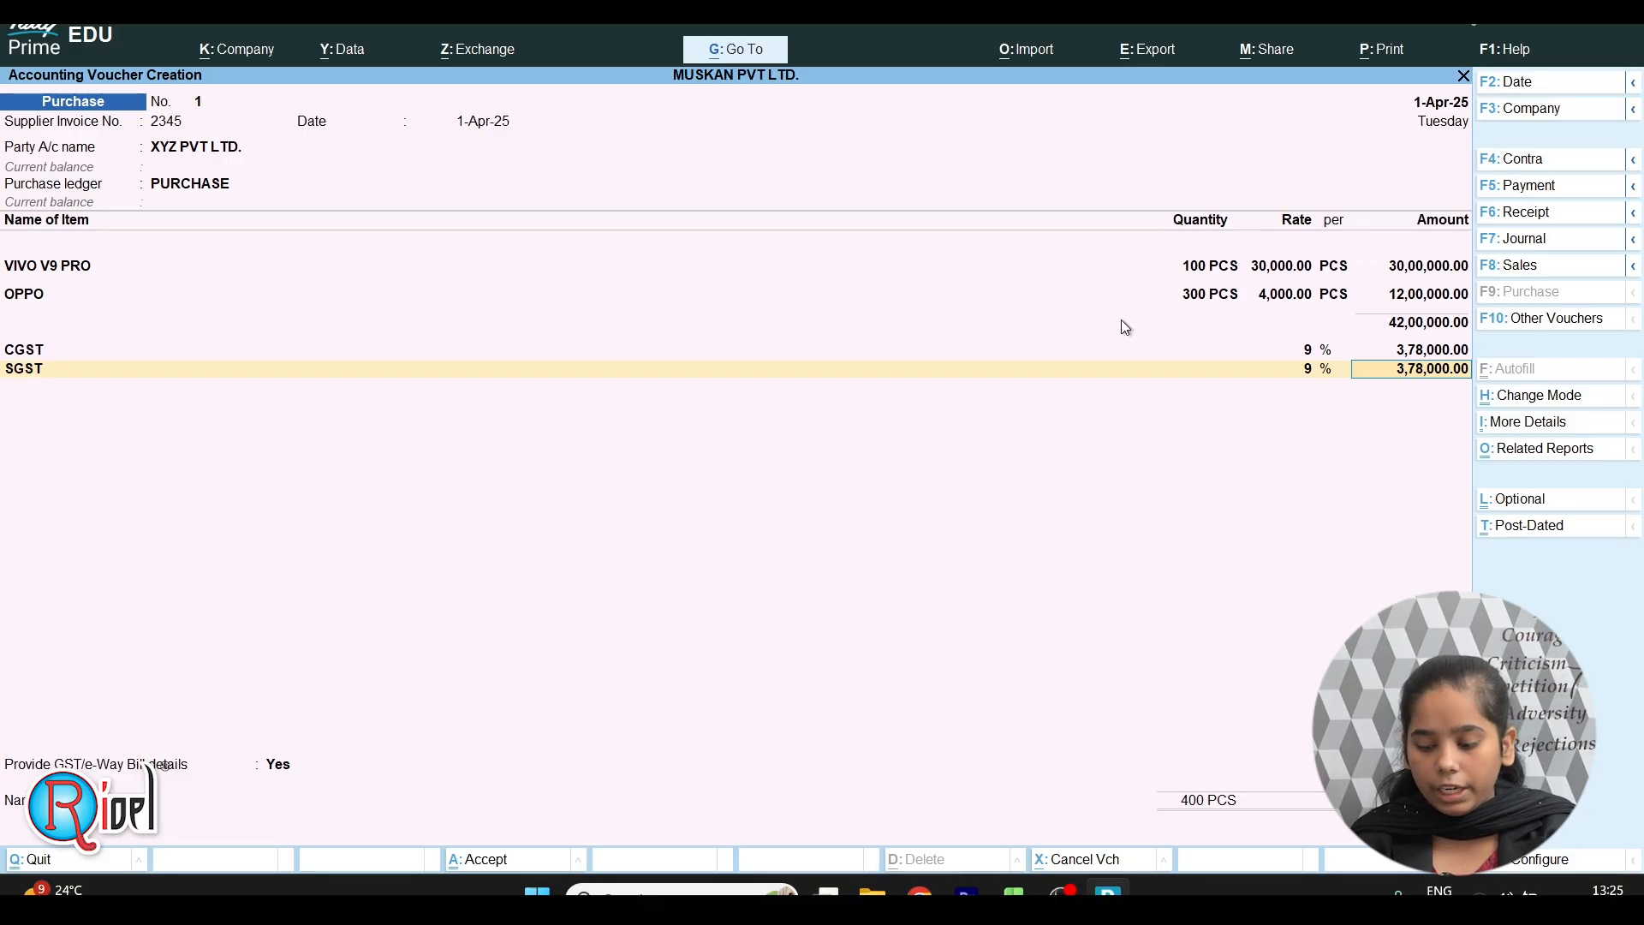
- Keep the calculated SGST amount, save the purchase voucher and leave voucher entry
key("Return")
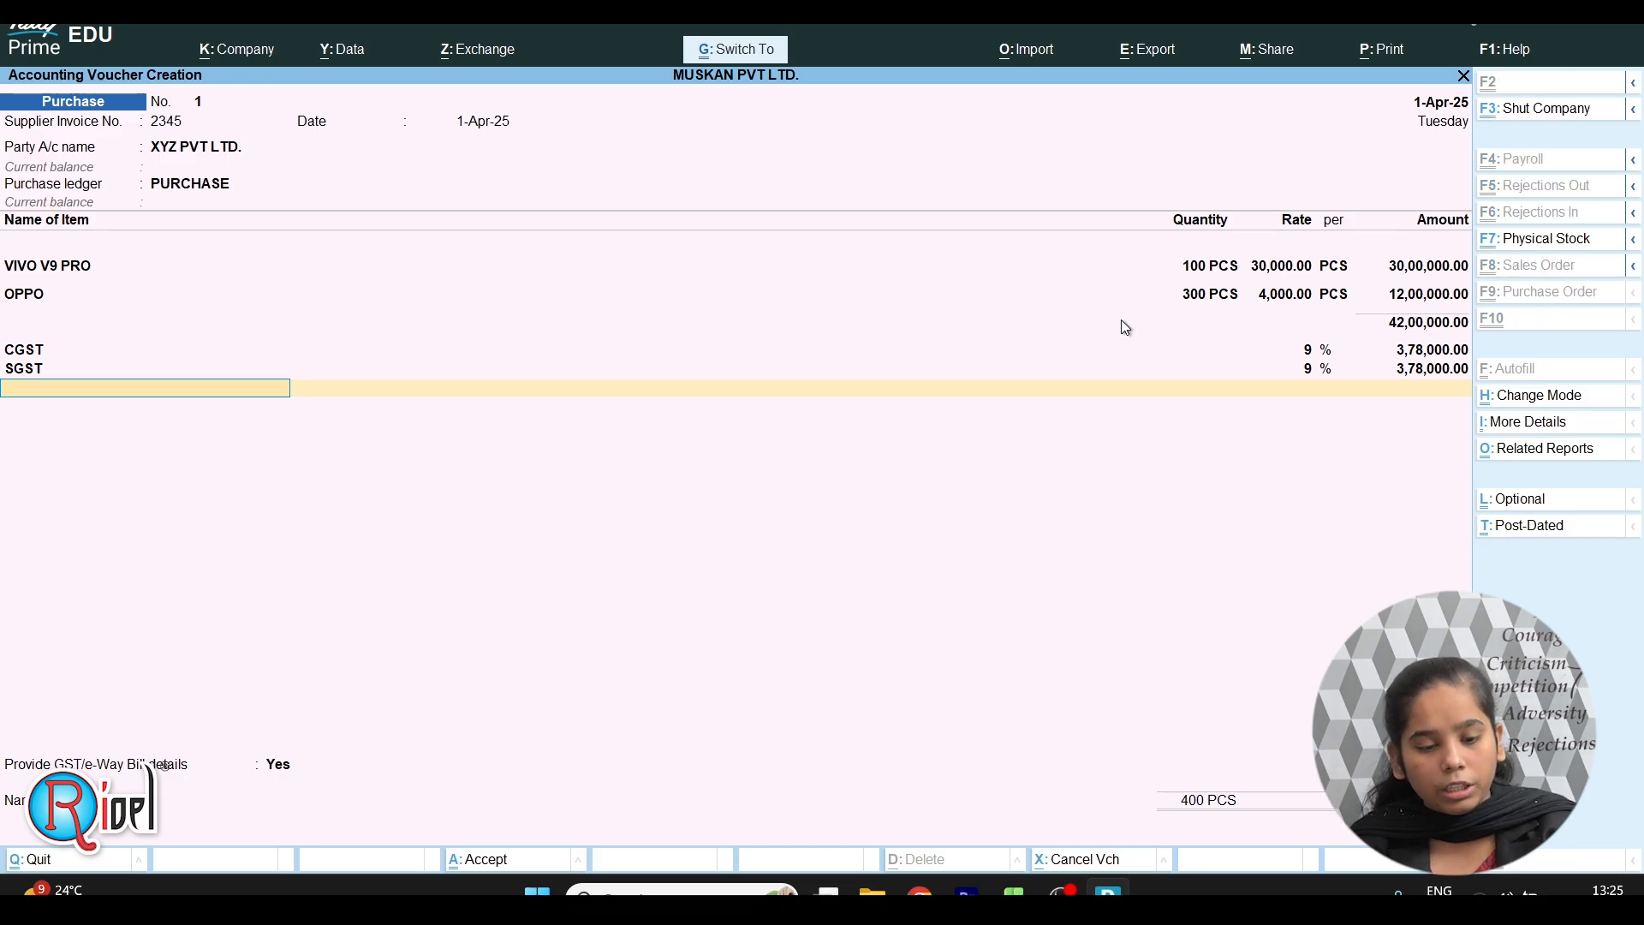
key("ctrl+a")
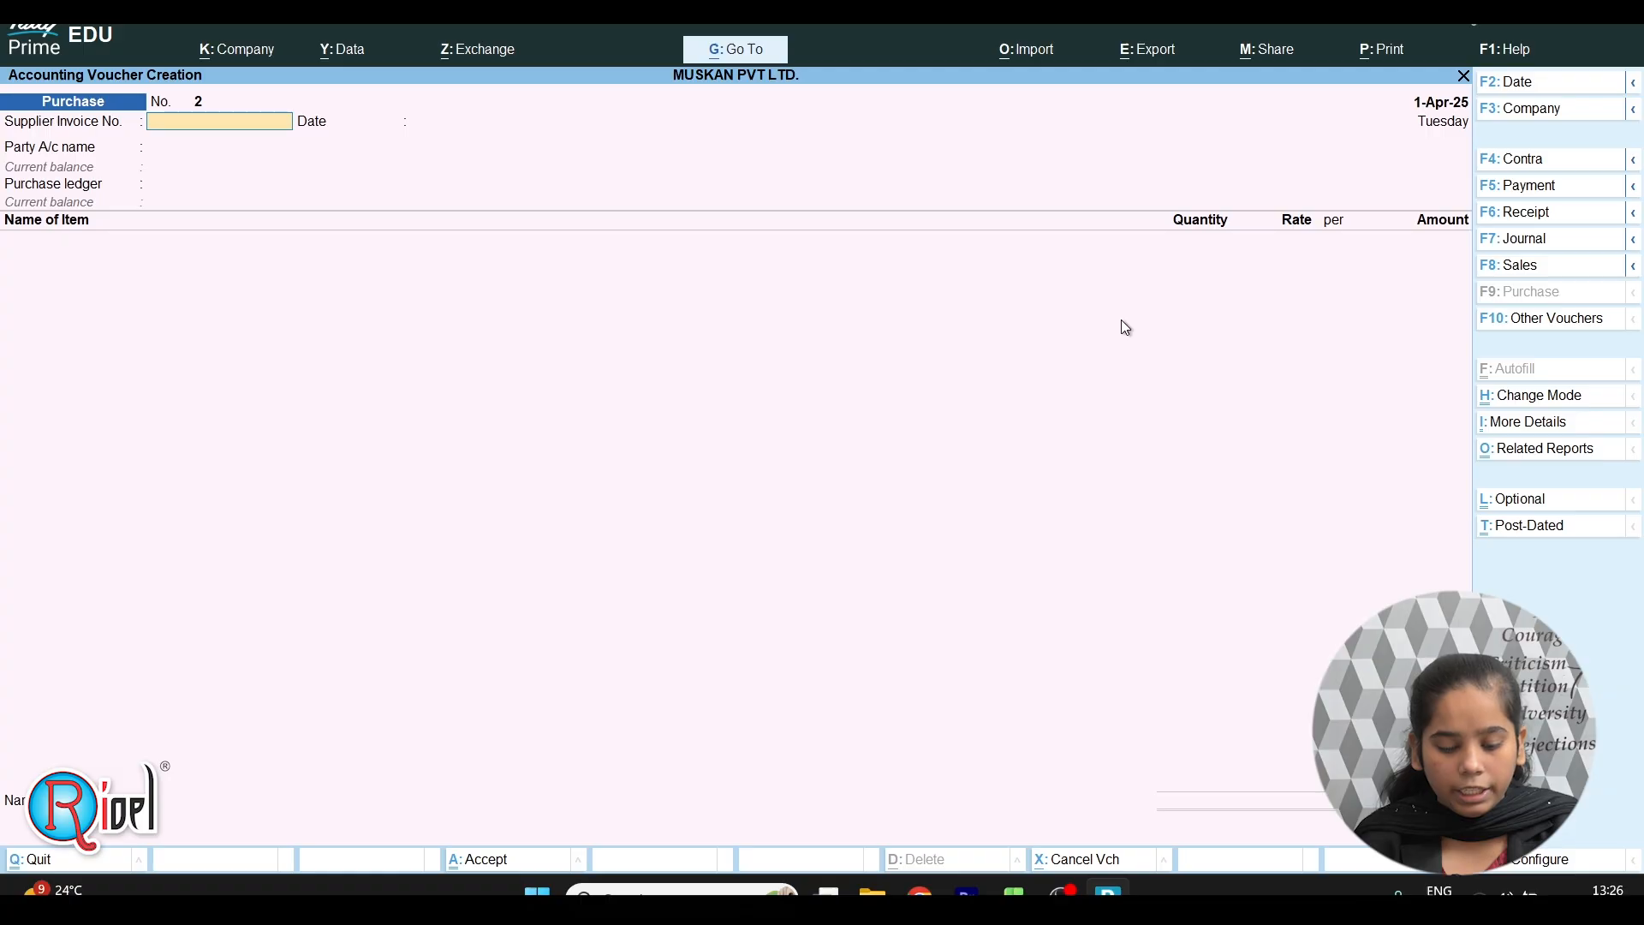
key("Escape")
- Open the XYZ PVT LTD. purchase voucher from the Day Book and preview its invoice for printing
key("Down")
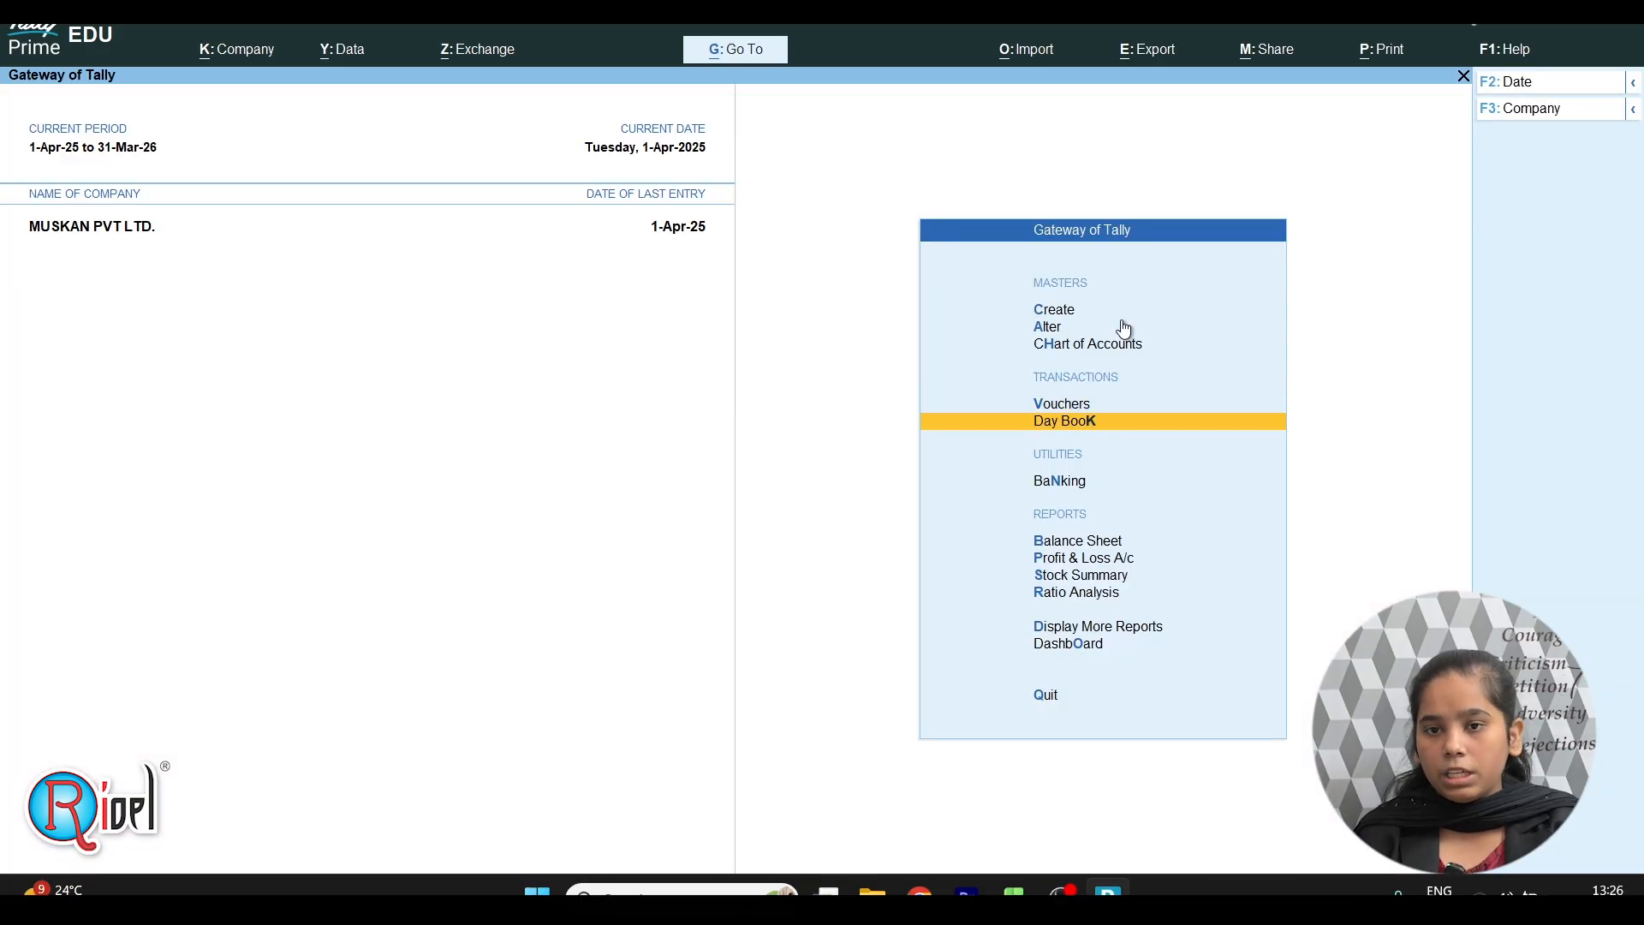
key("Return")
key("Return")
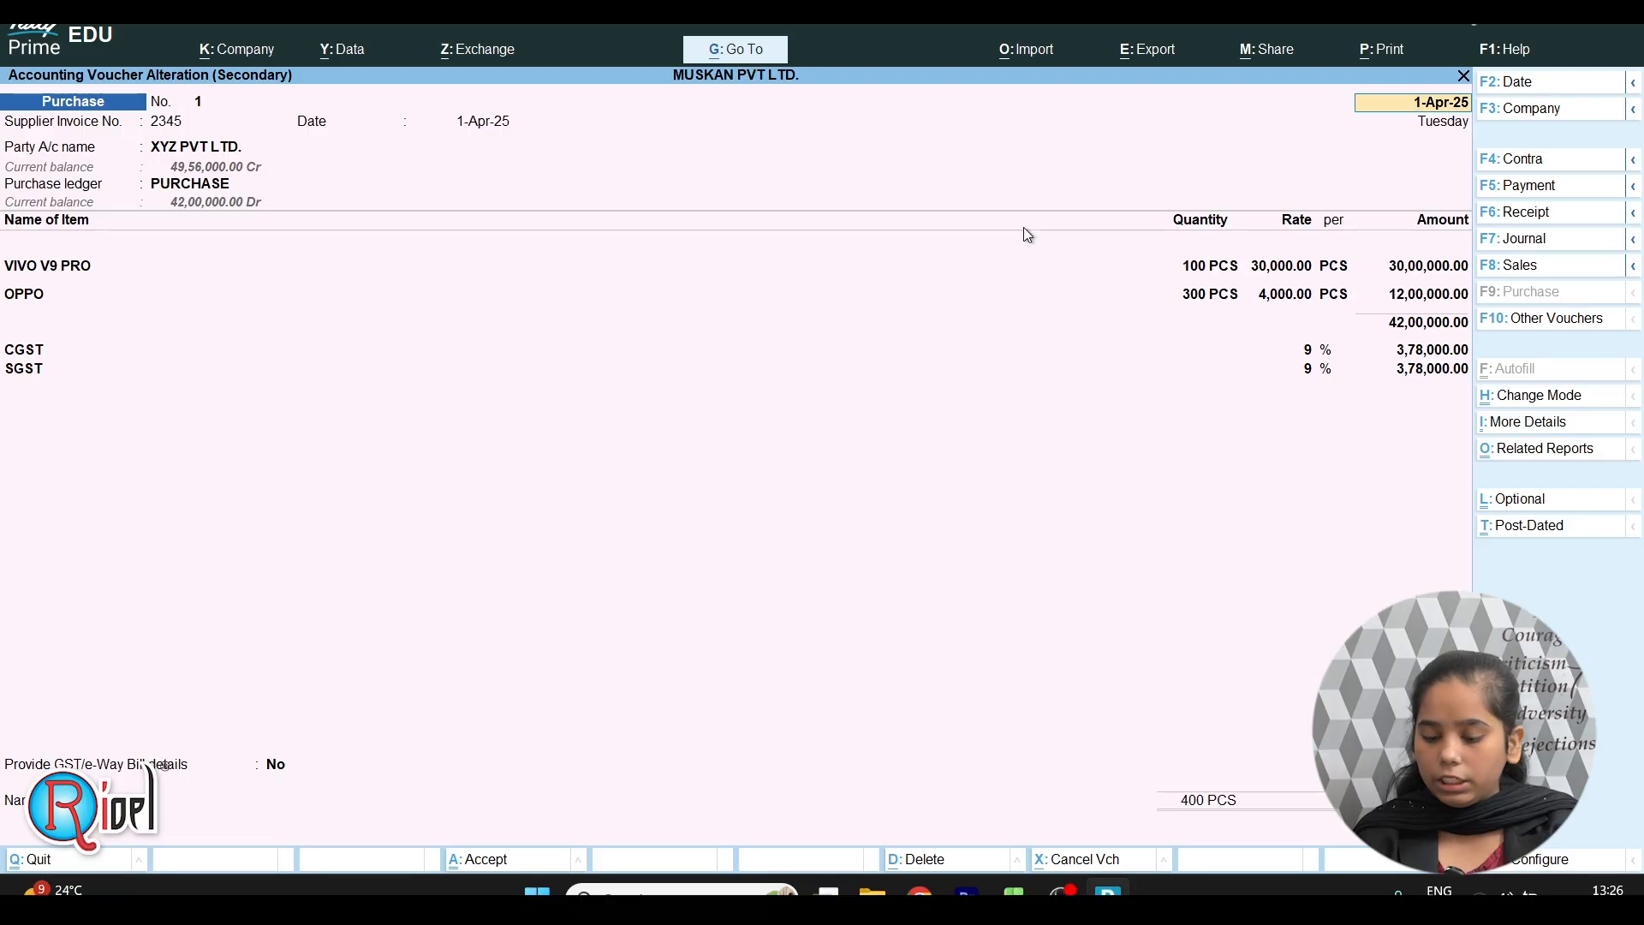
key("ctrl+p")
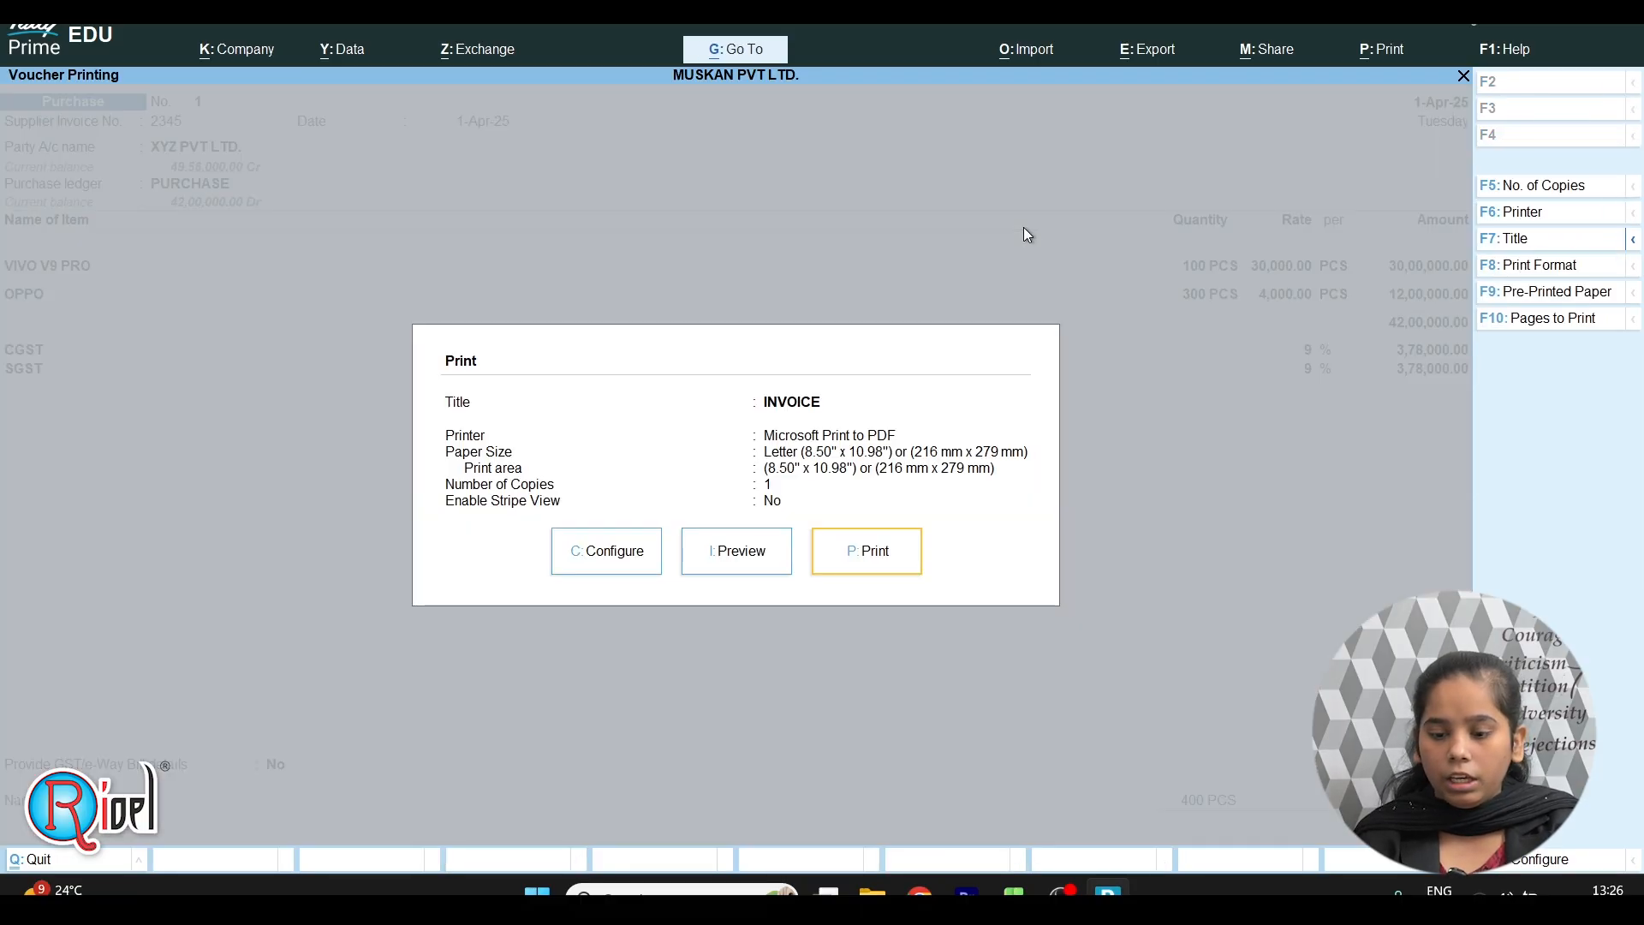
left_click(729, 572)
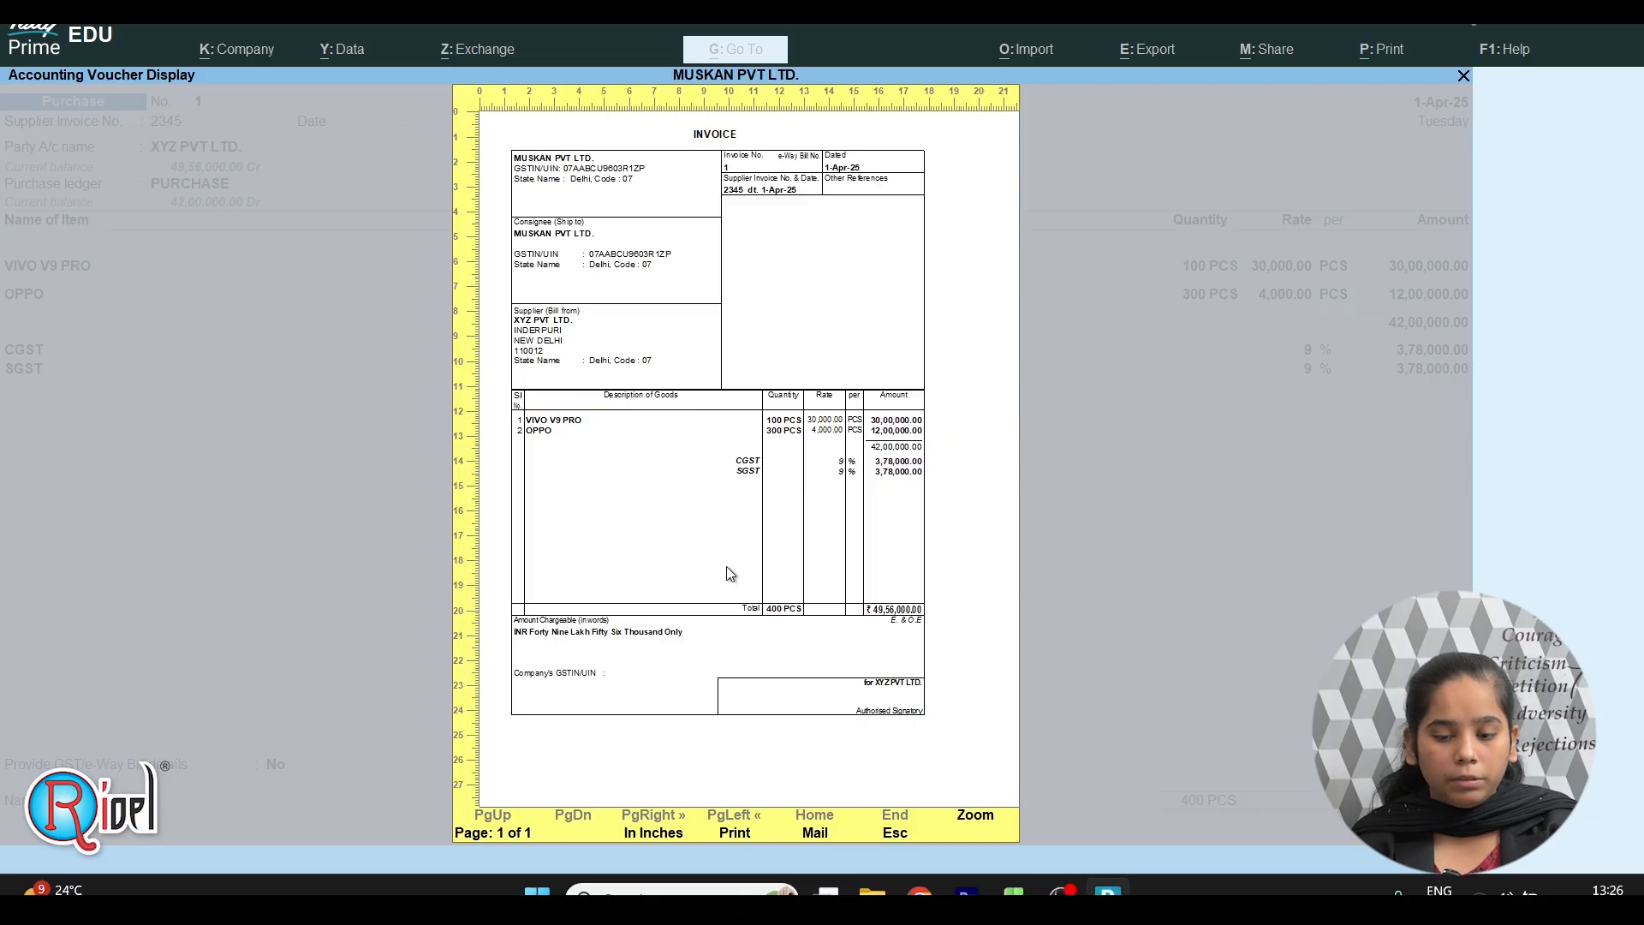
- Enlarge the invoice preview, examine its party details, items, tax lines and total, and return to the Gateway of Tally
key("Return")
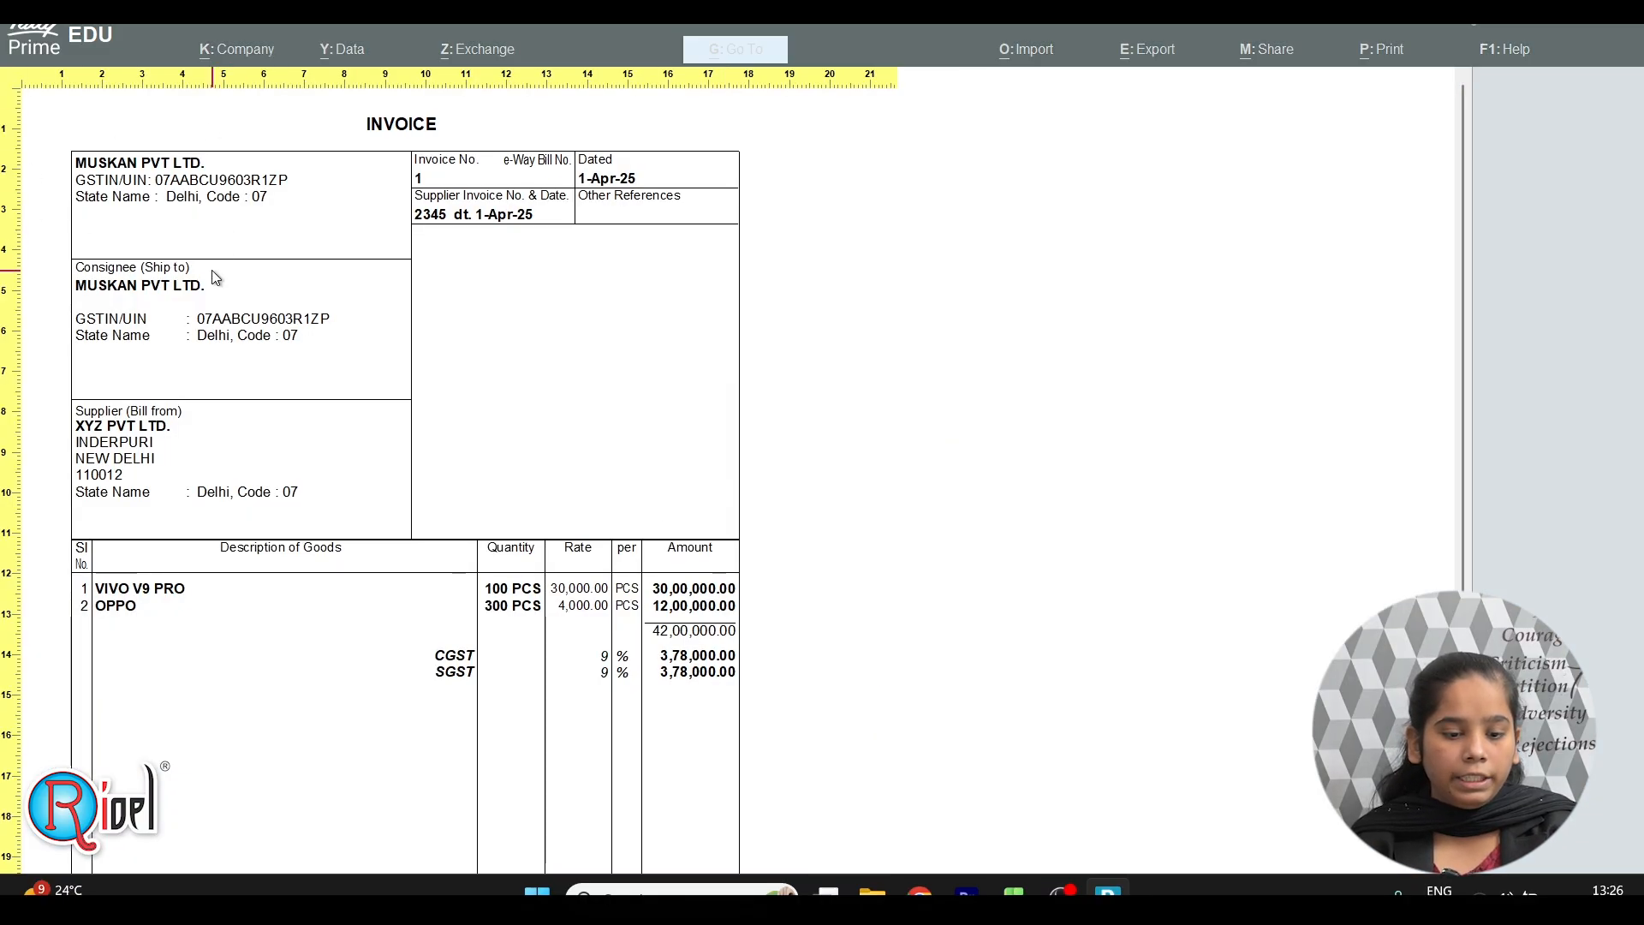
scroll(103, 445, "down", 5)
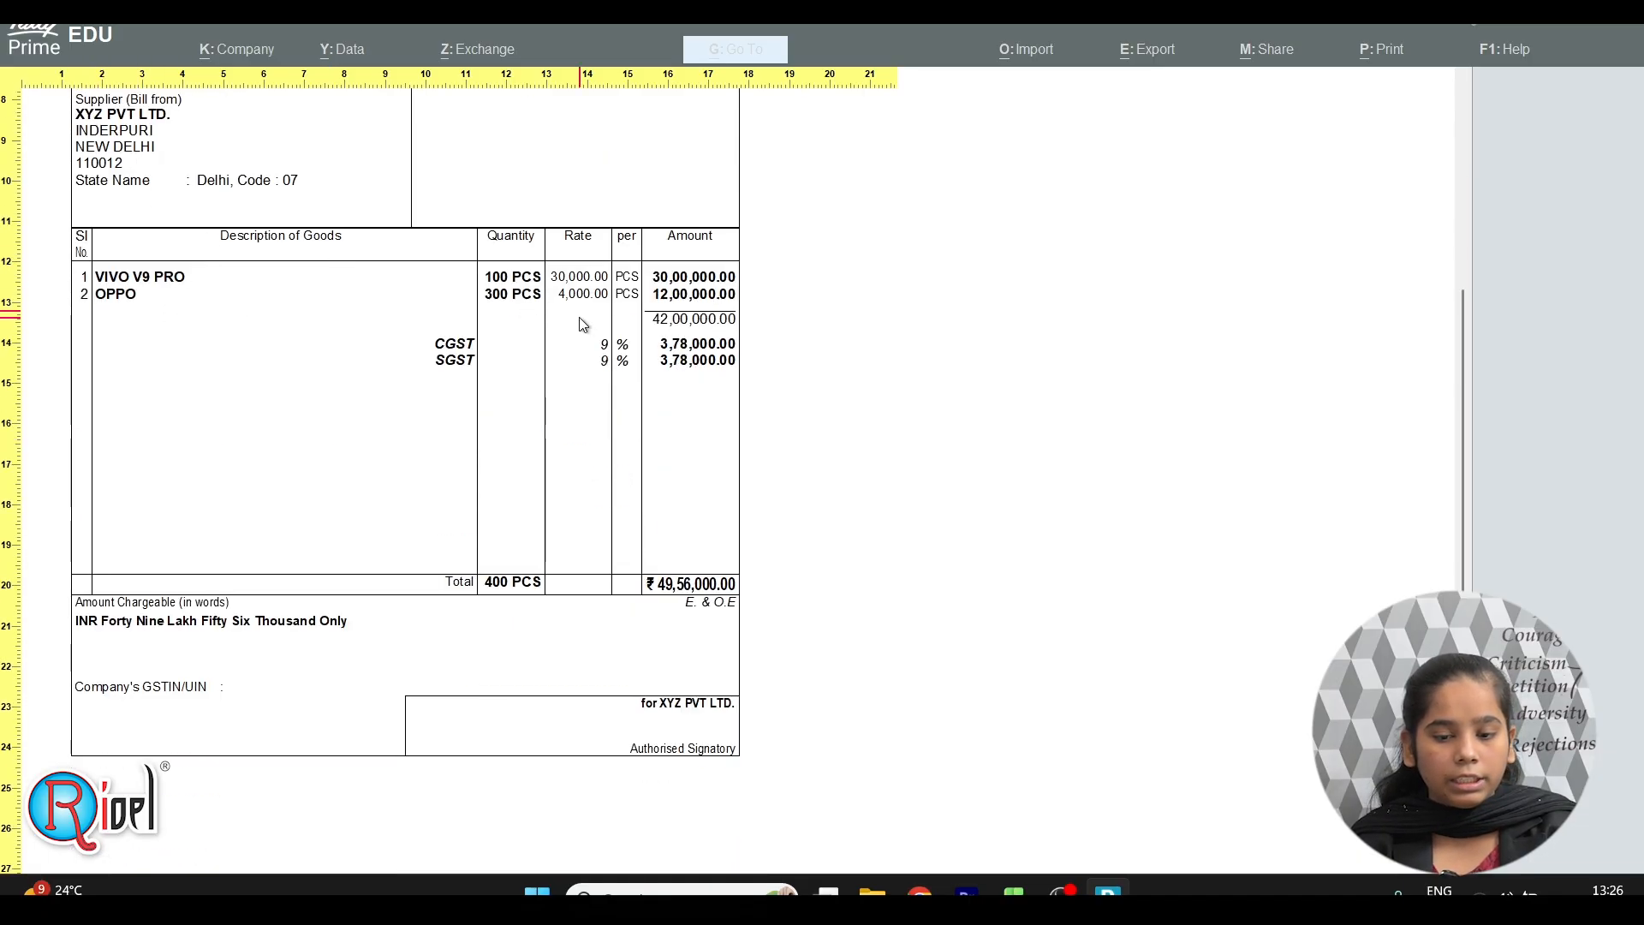
scroll(654, 386, "down", 1)
scroll(655, 388, "up", 4)
scroll(654, 389, "up", 2)
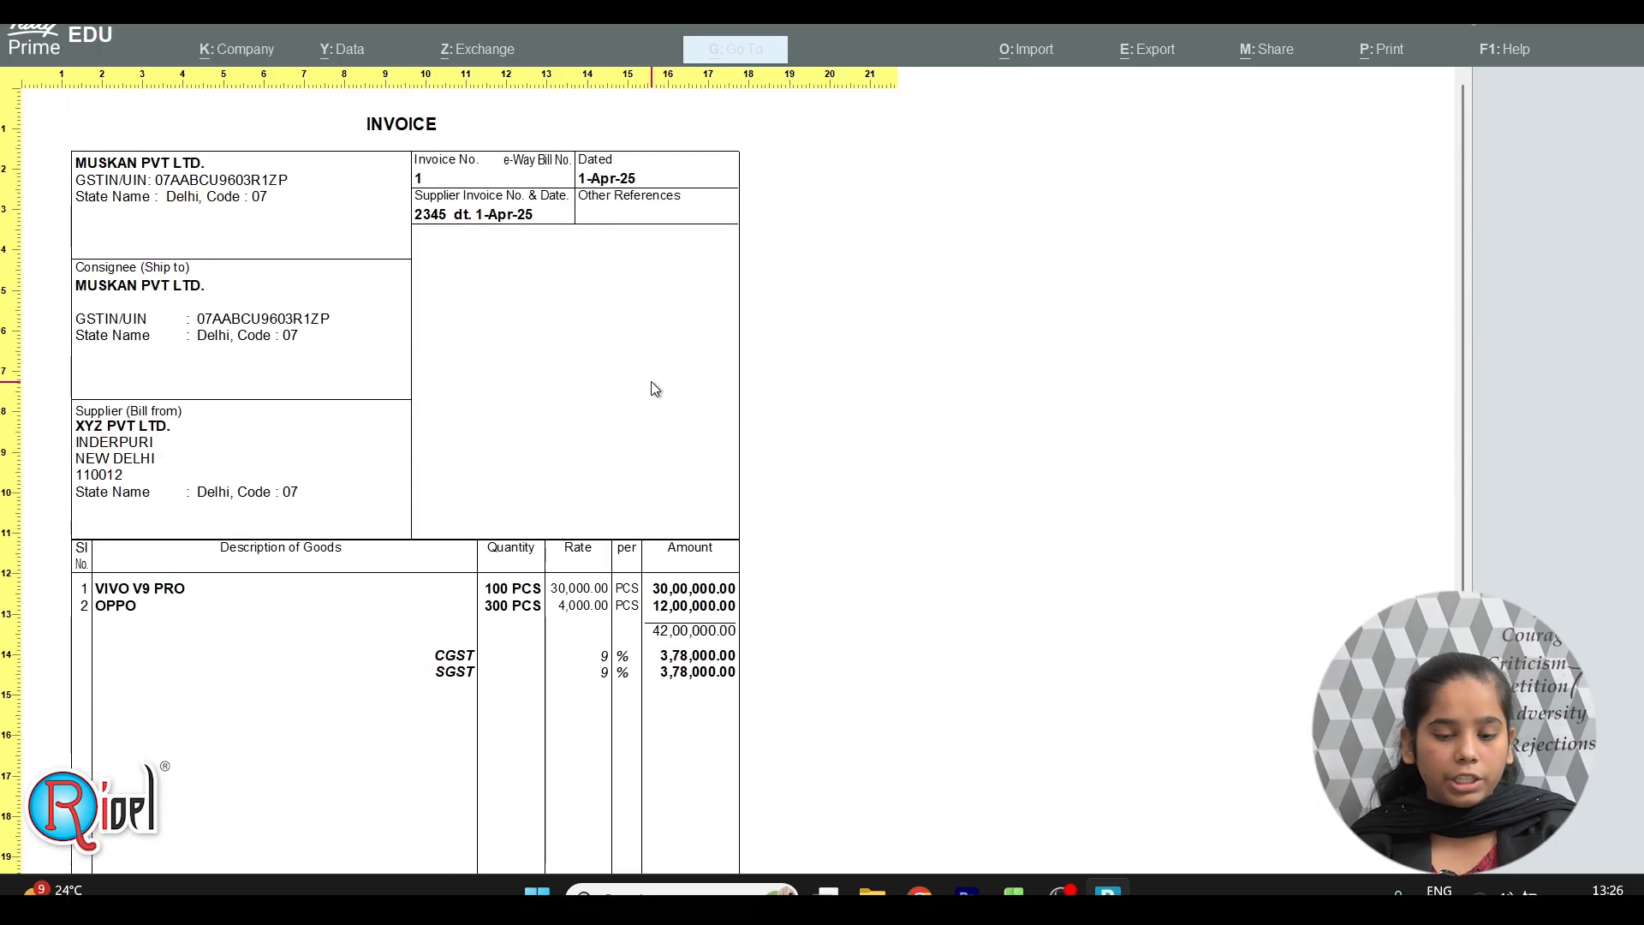
key("Escape")
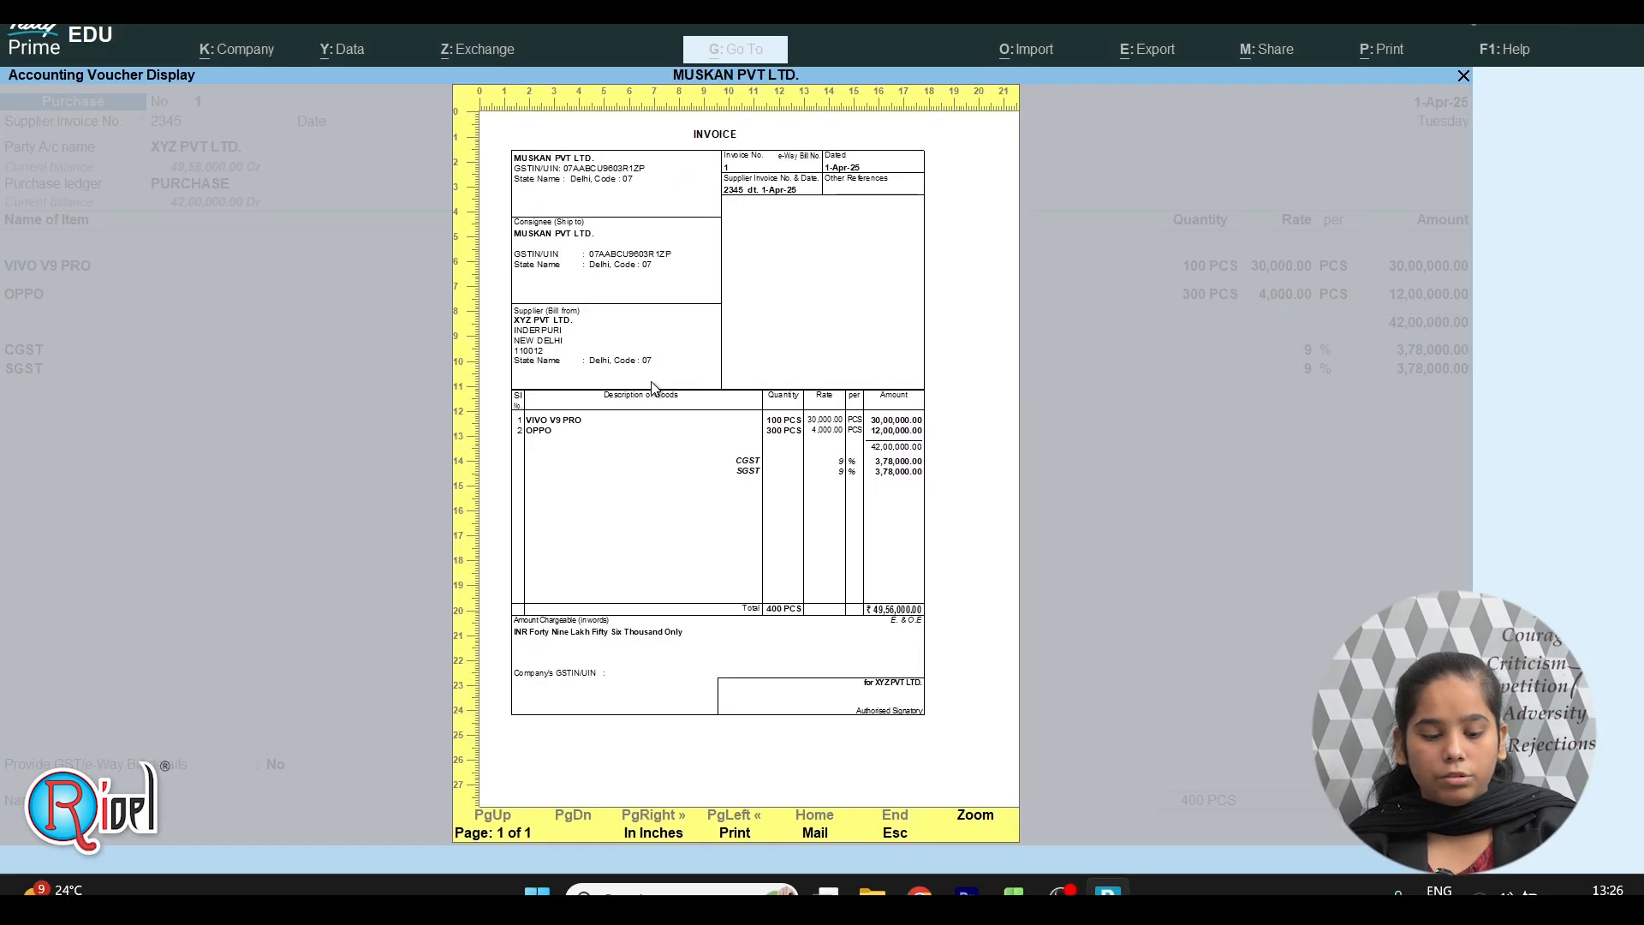
key("Escape")
key("Escape")
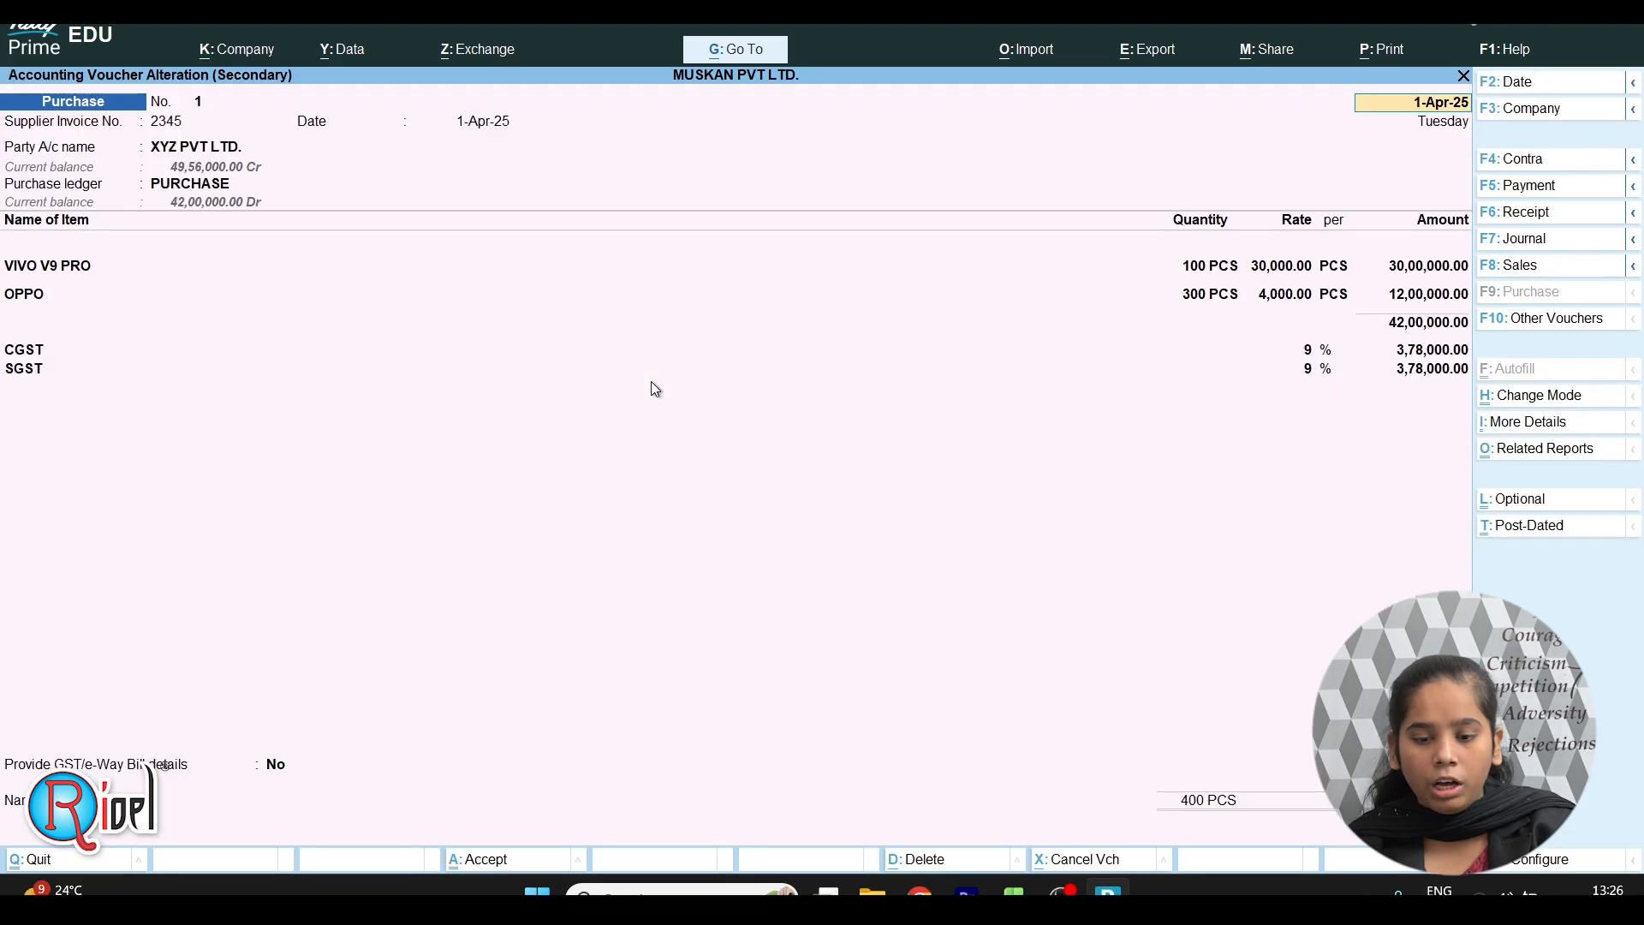
key("Escape")
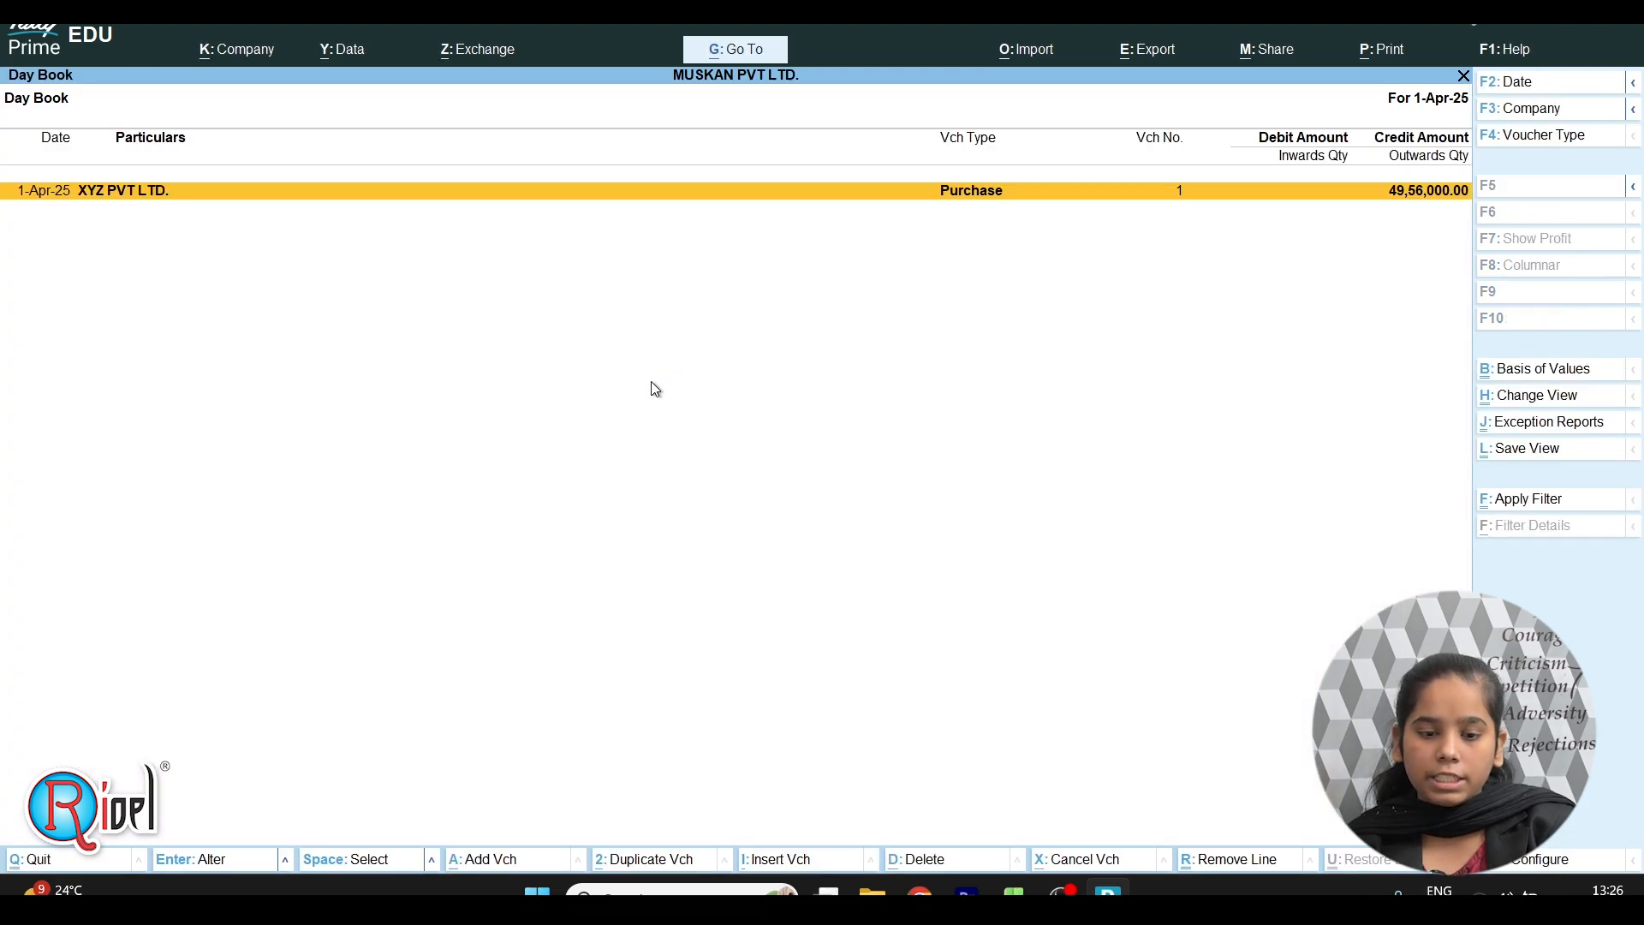
key("Escape")
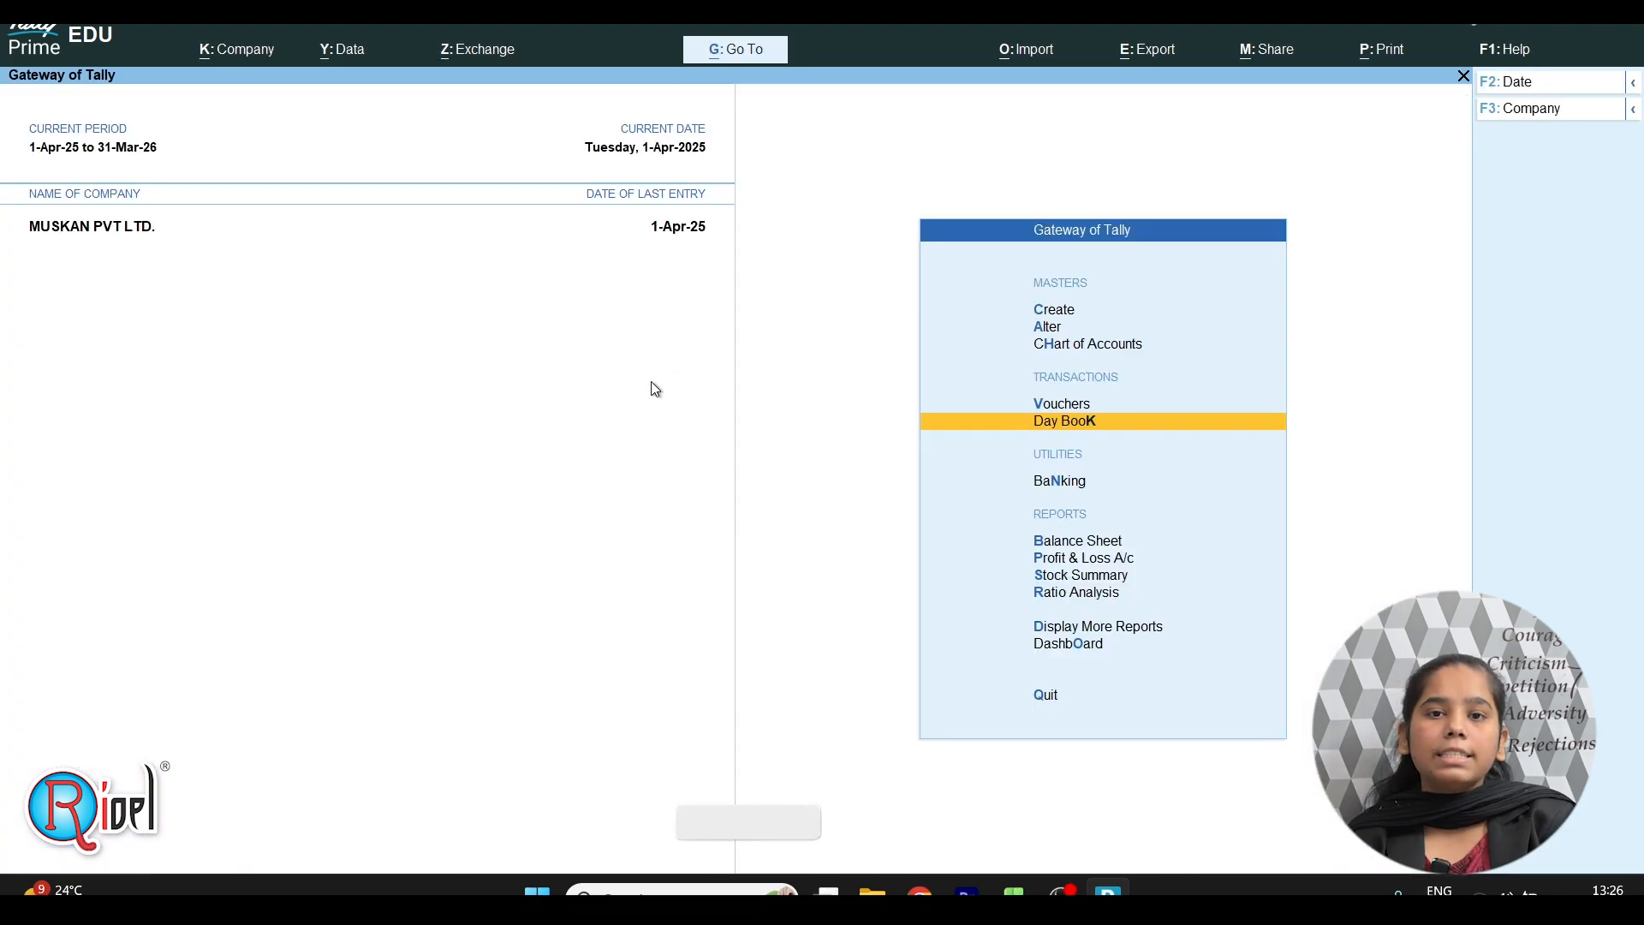